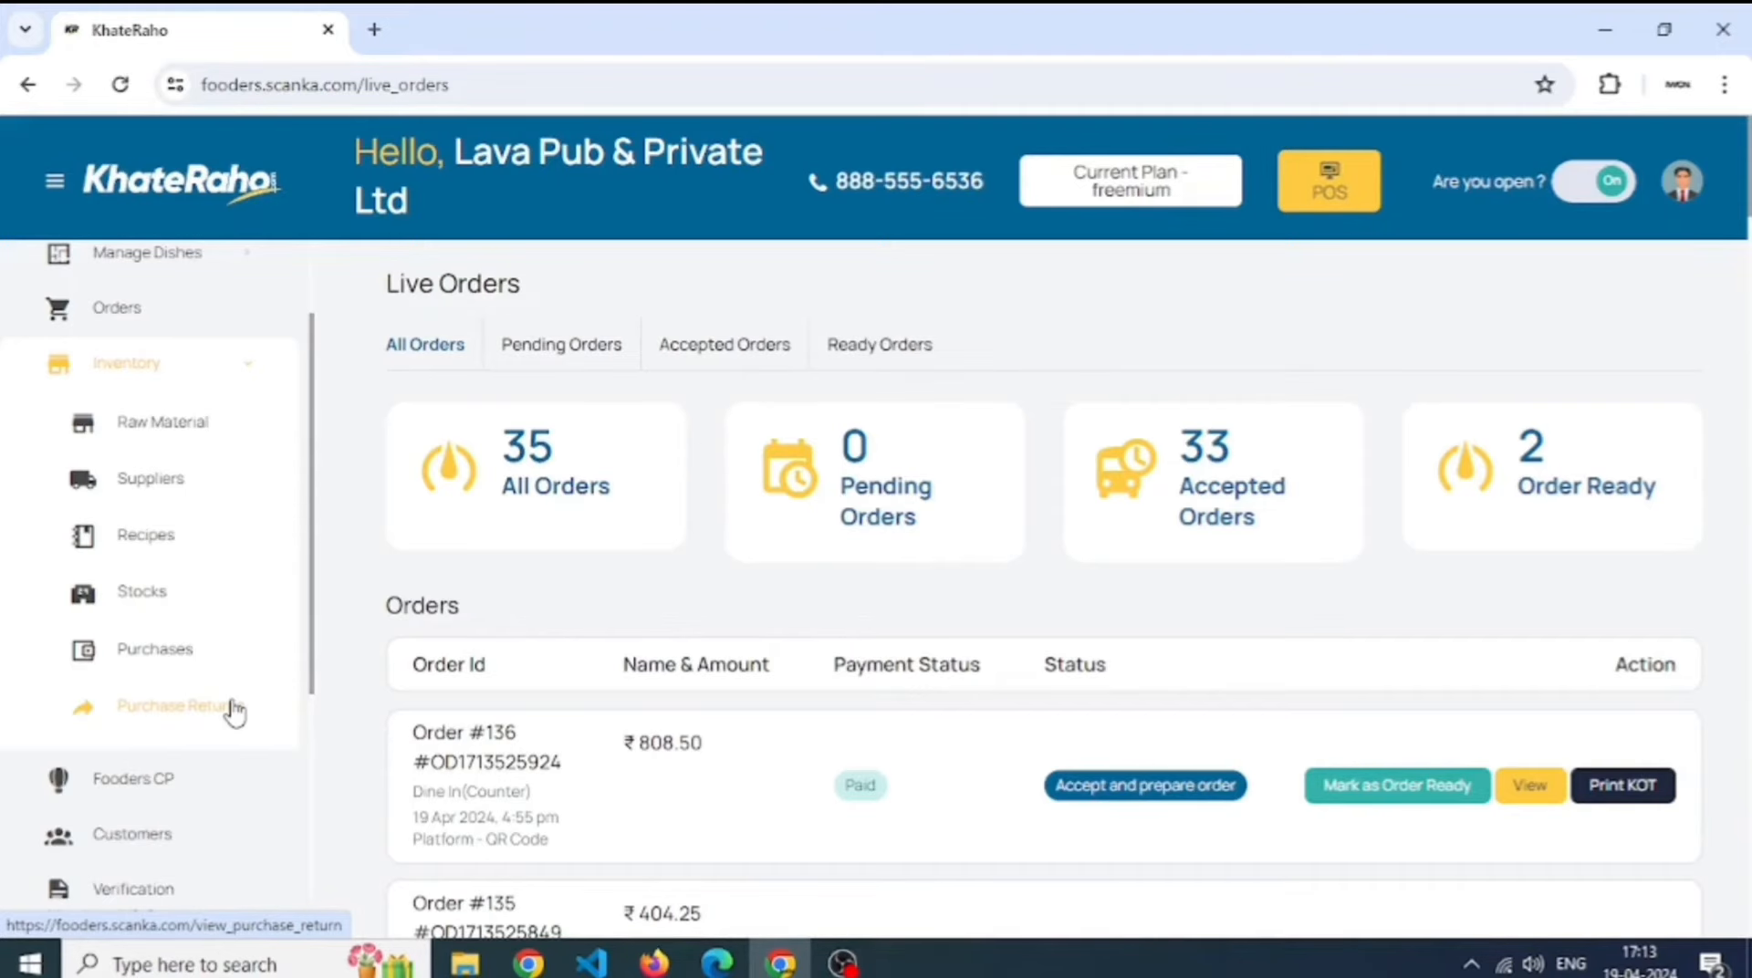
- Go to Inventory > Raw Material and start adding a new raw material
click(256, 431)
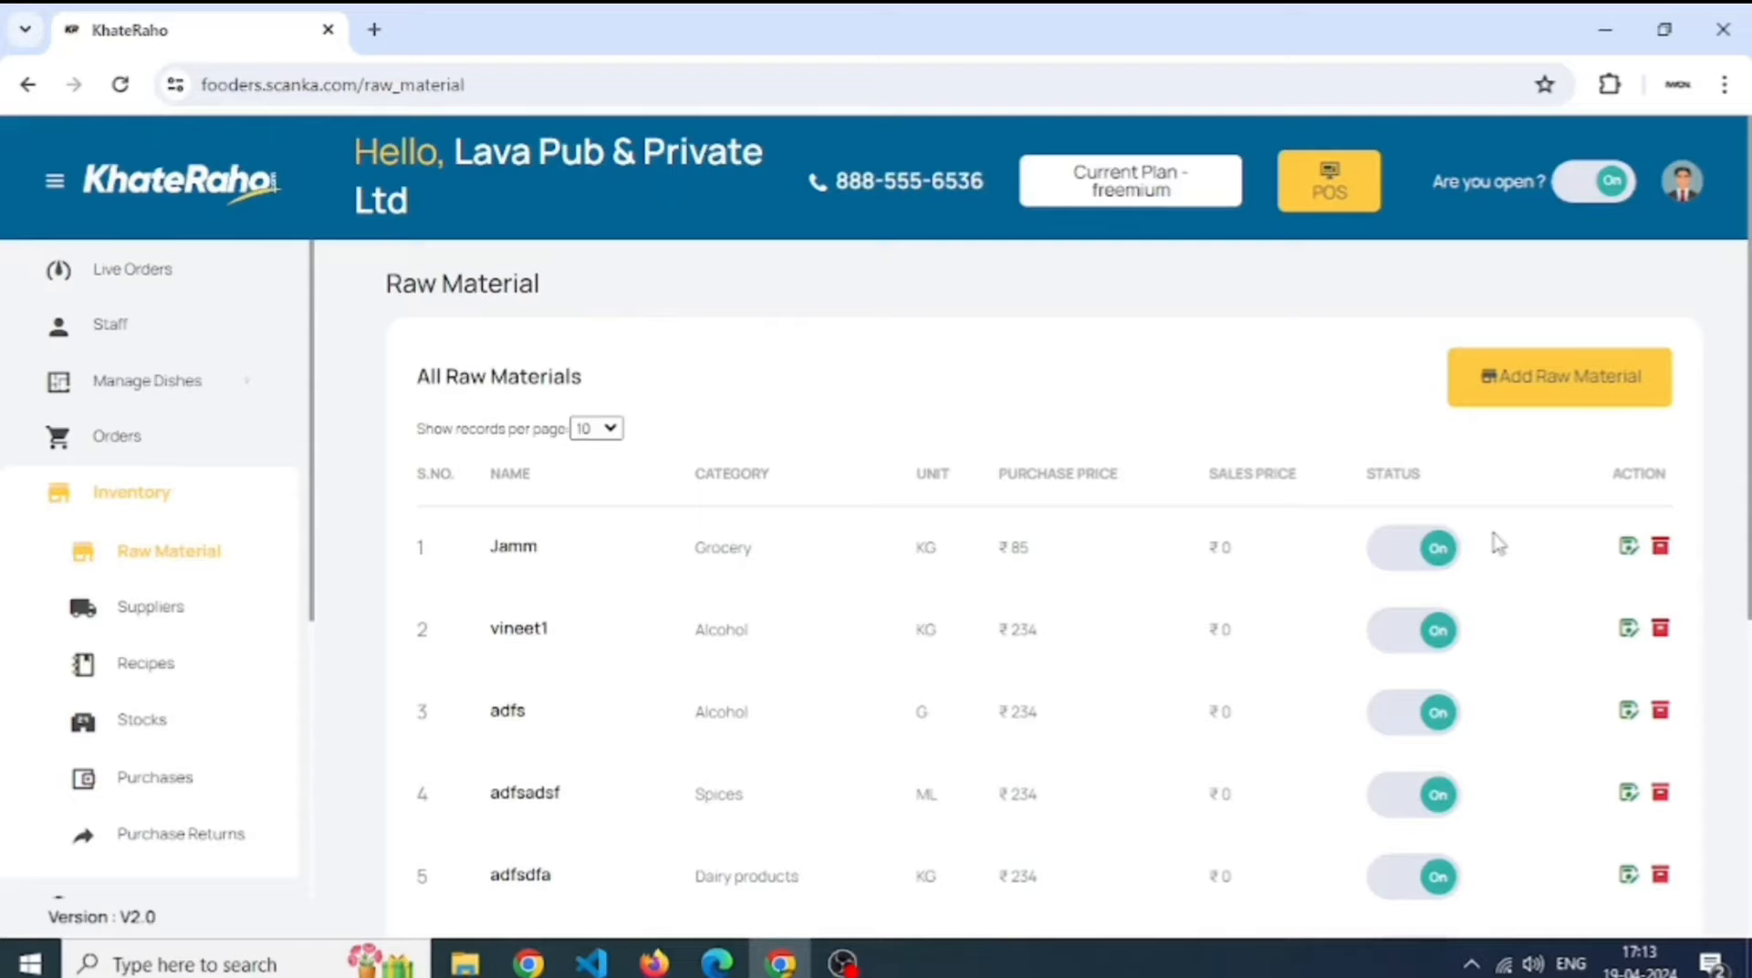
double_click(1640, 467)
click(1571, 564)
click(1629, 383)
- Name the material Elaichi, with category Grocery and tax type 5% GST
click(673, 505)
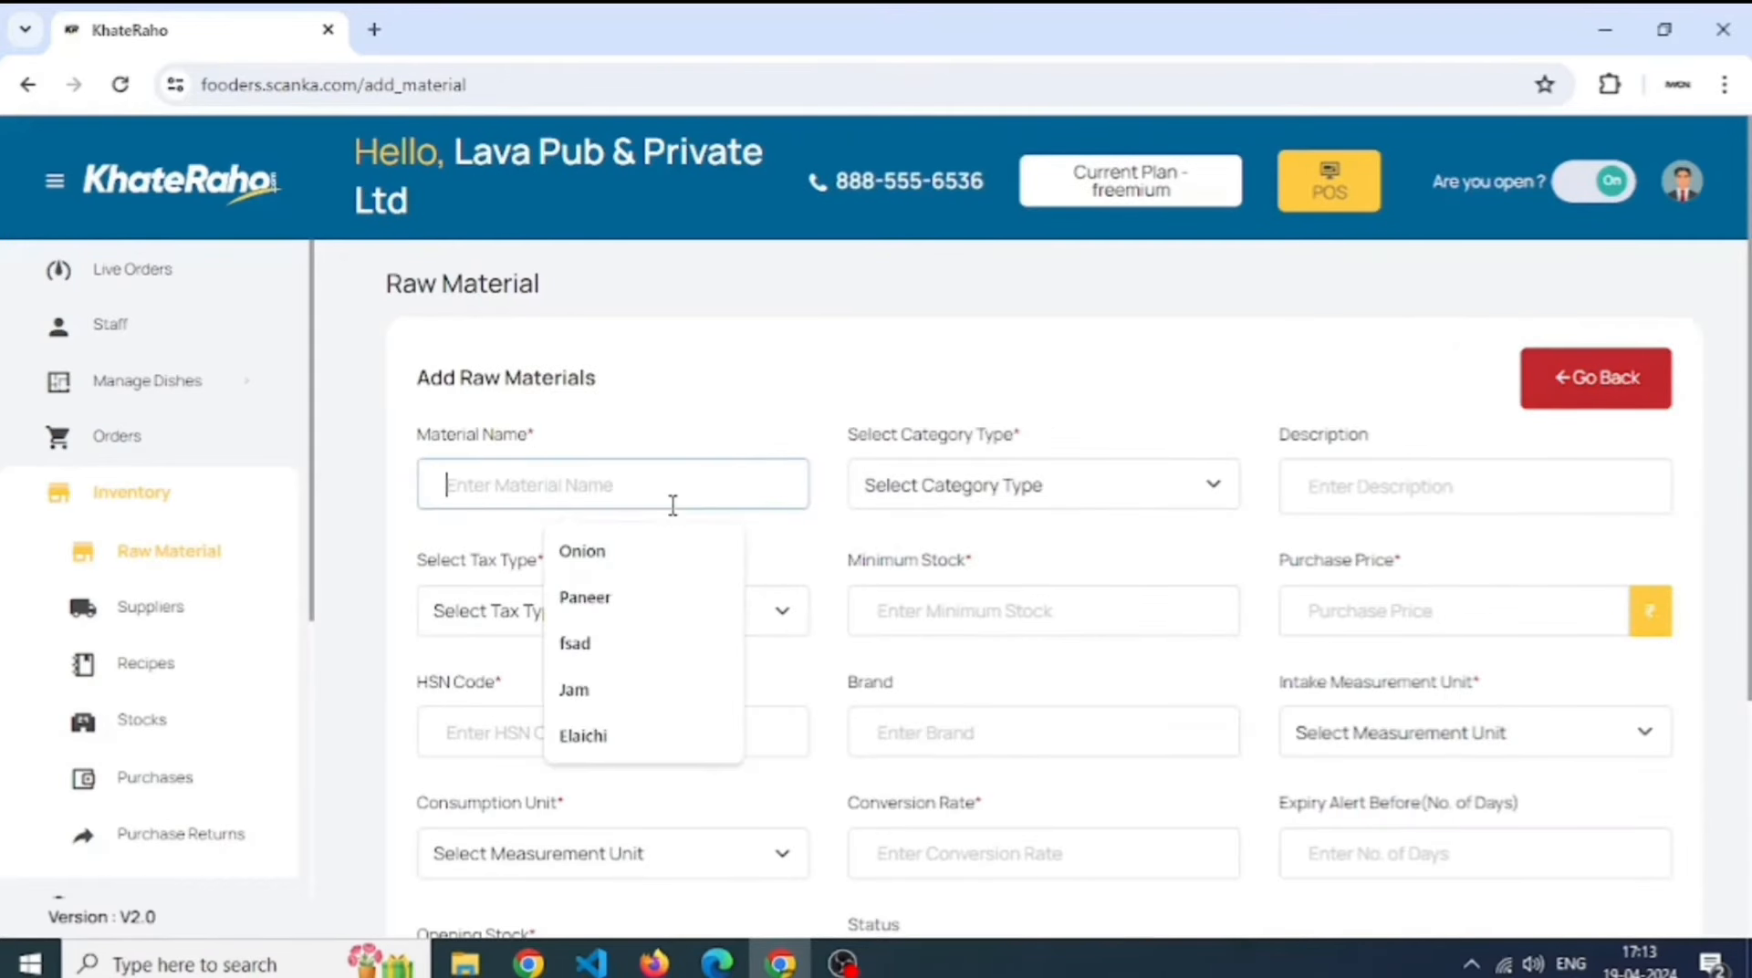
text(eg)
key(BackSpace)
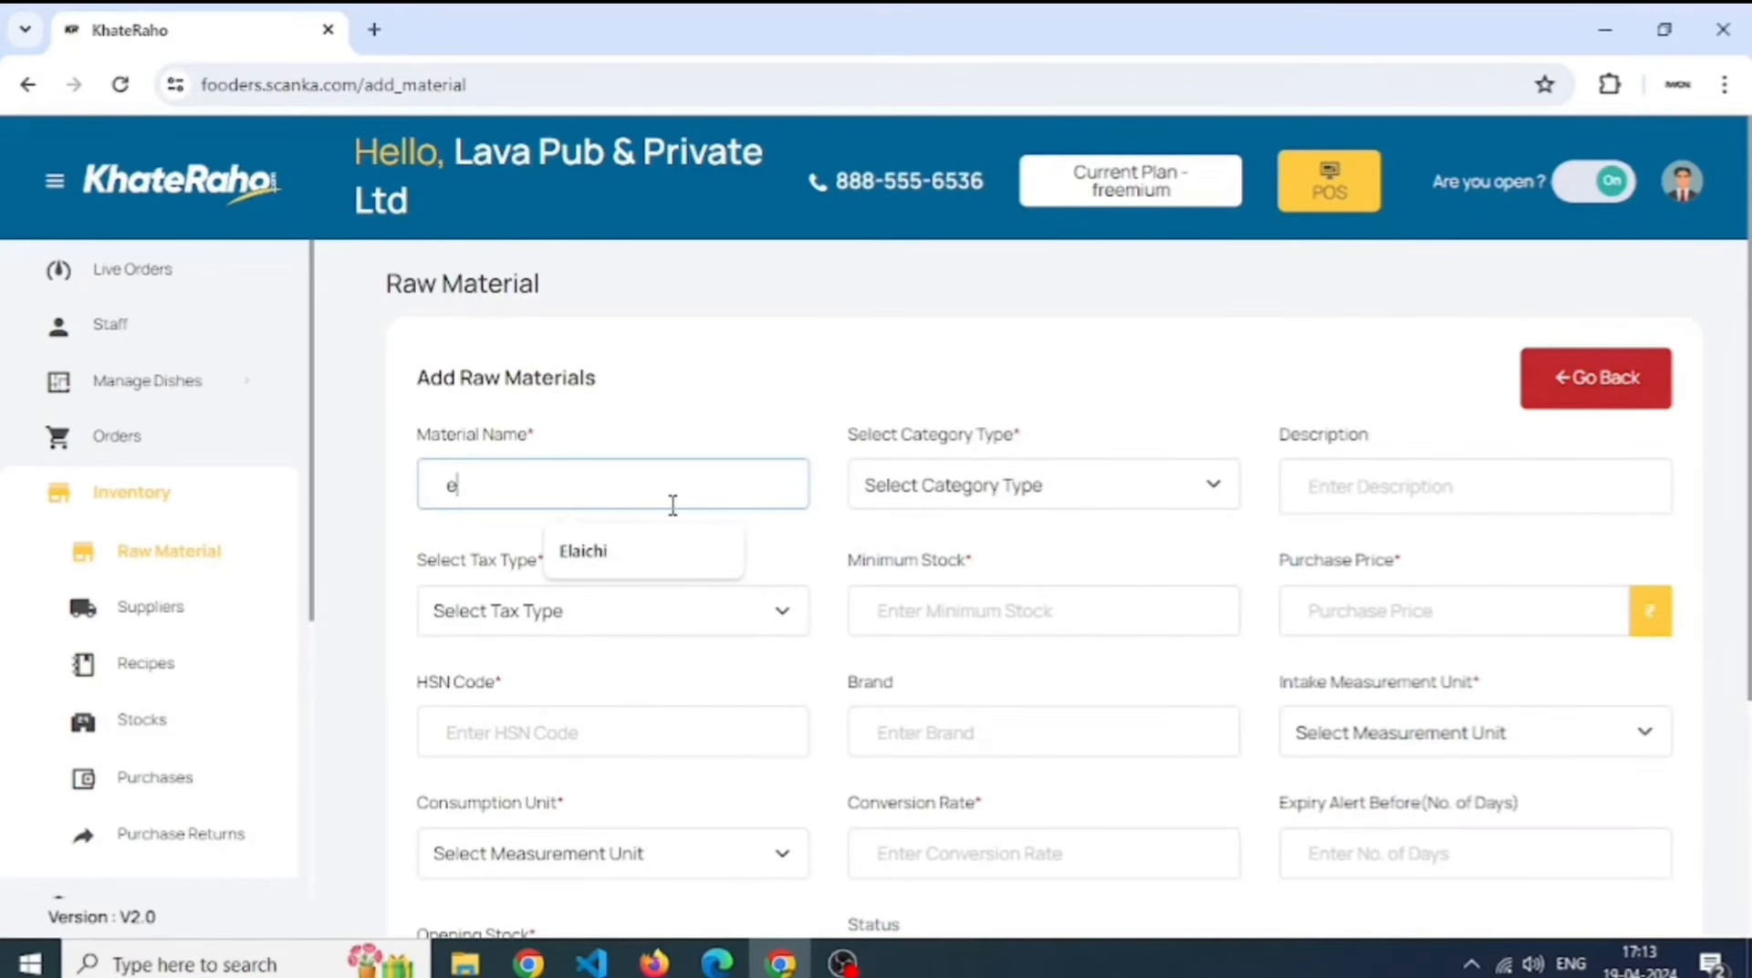
key(Down)
key(Return)
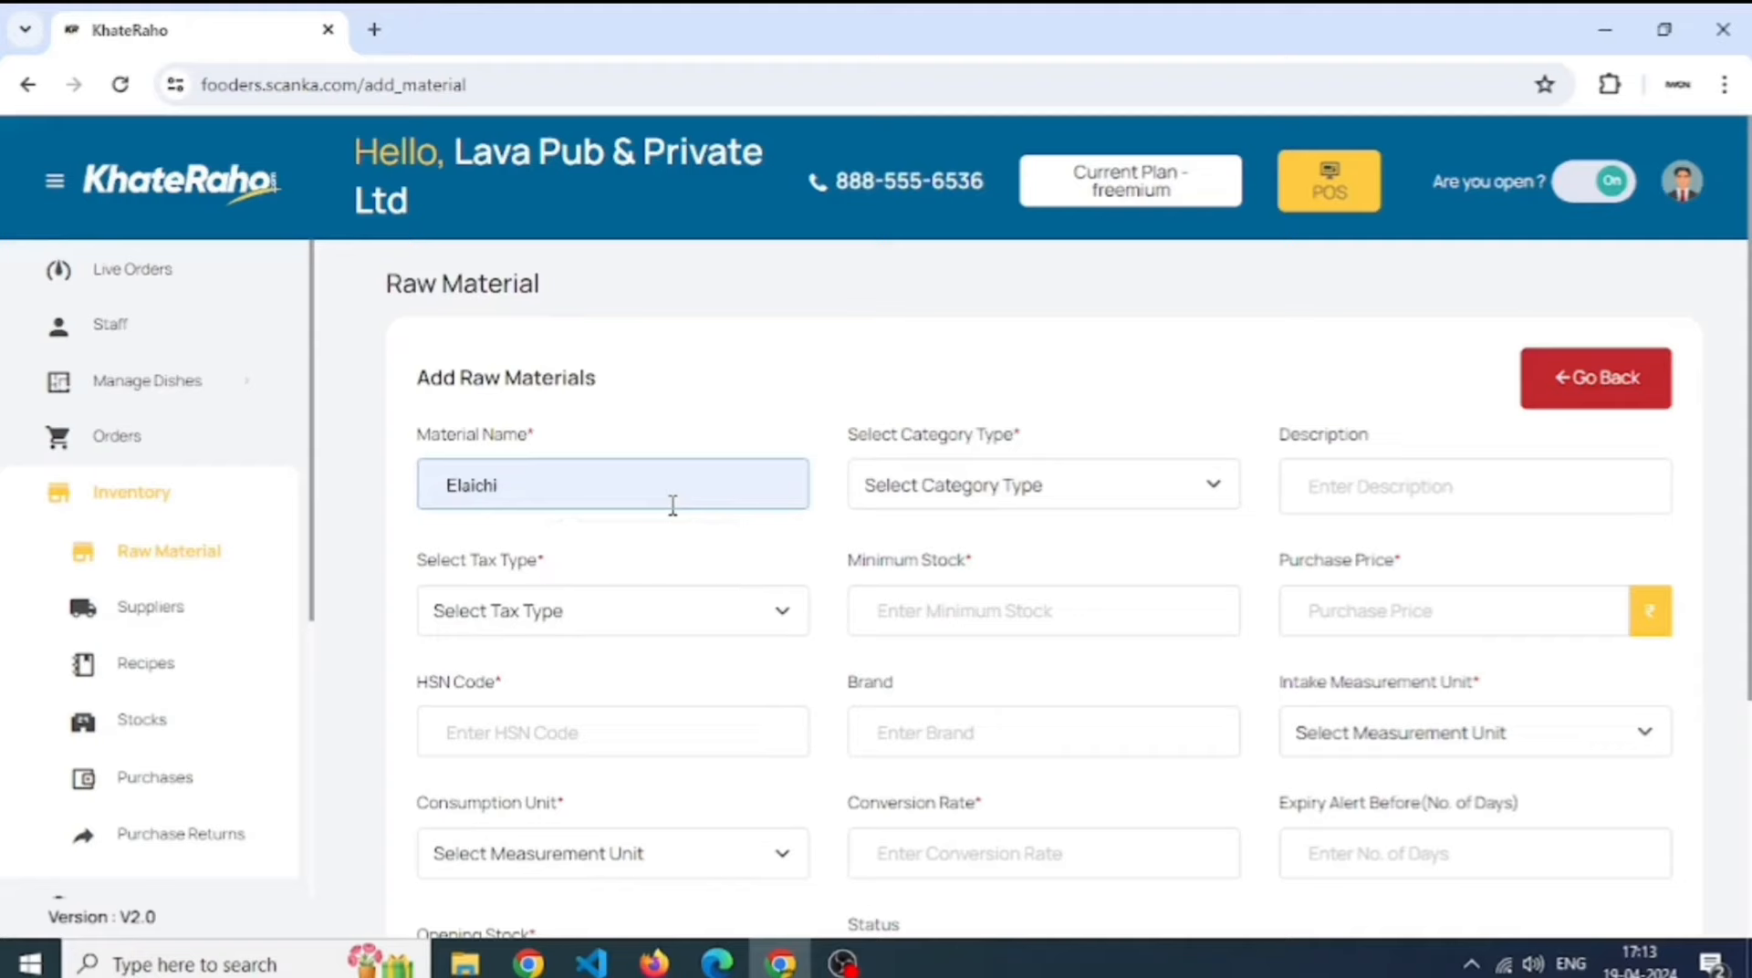
click(958, 511)
click(983, 573)
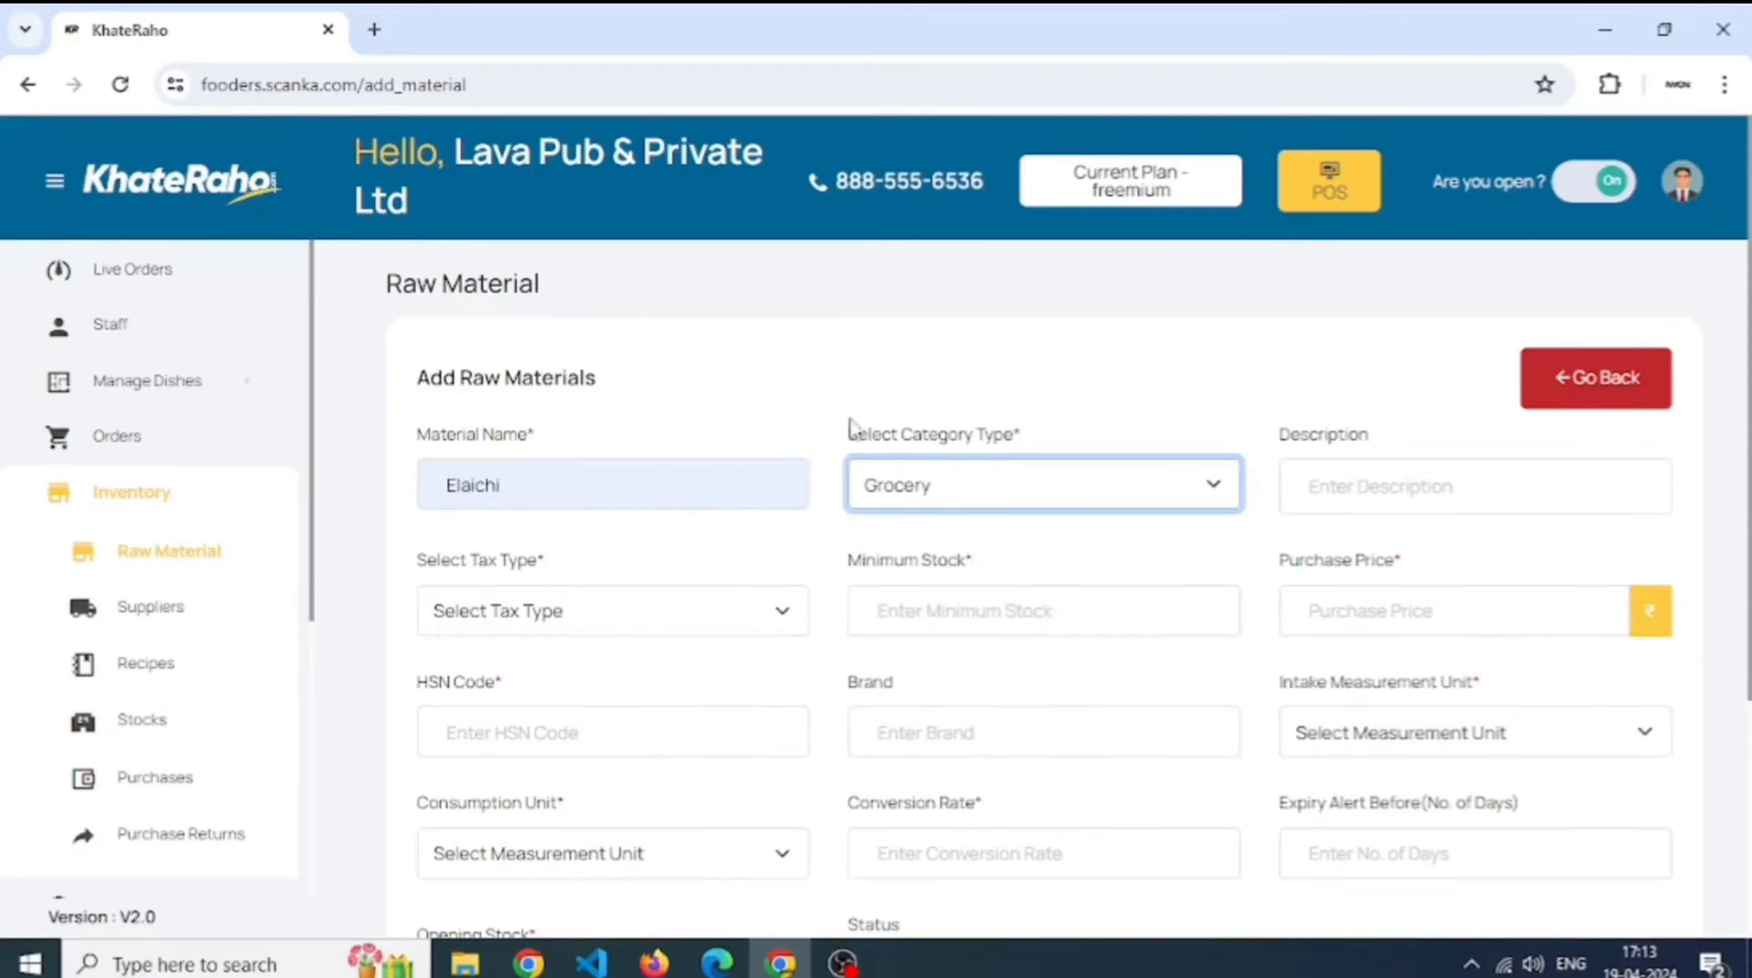
click(579, 613)
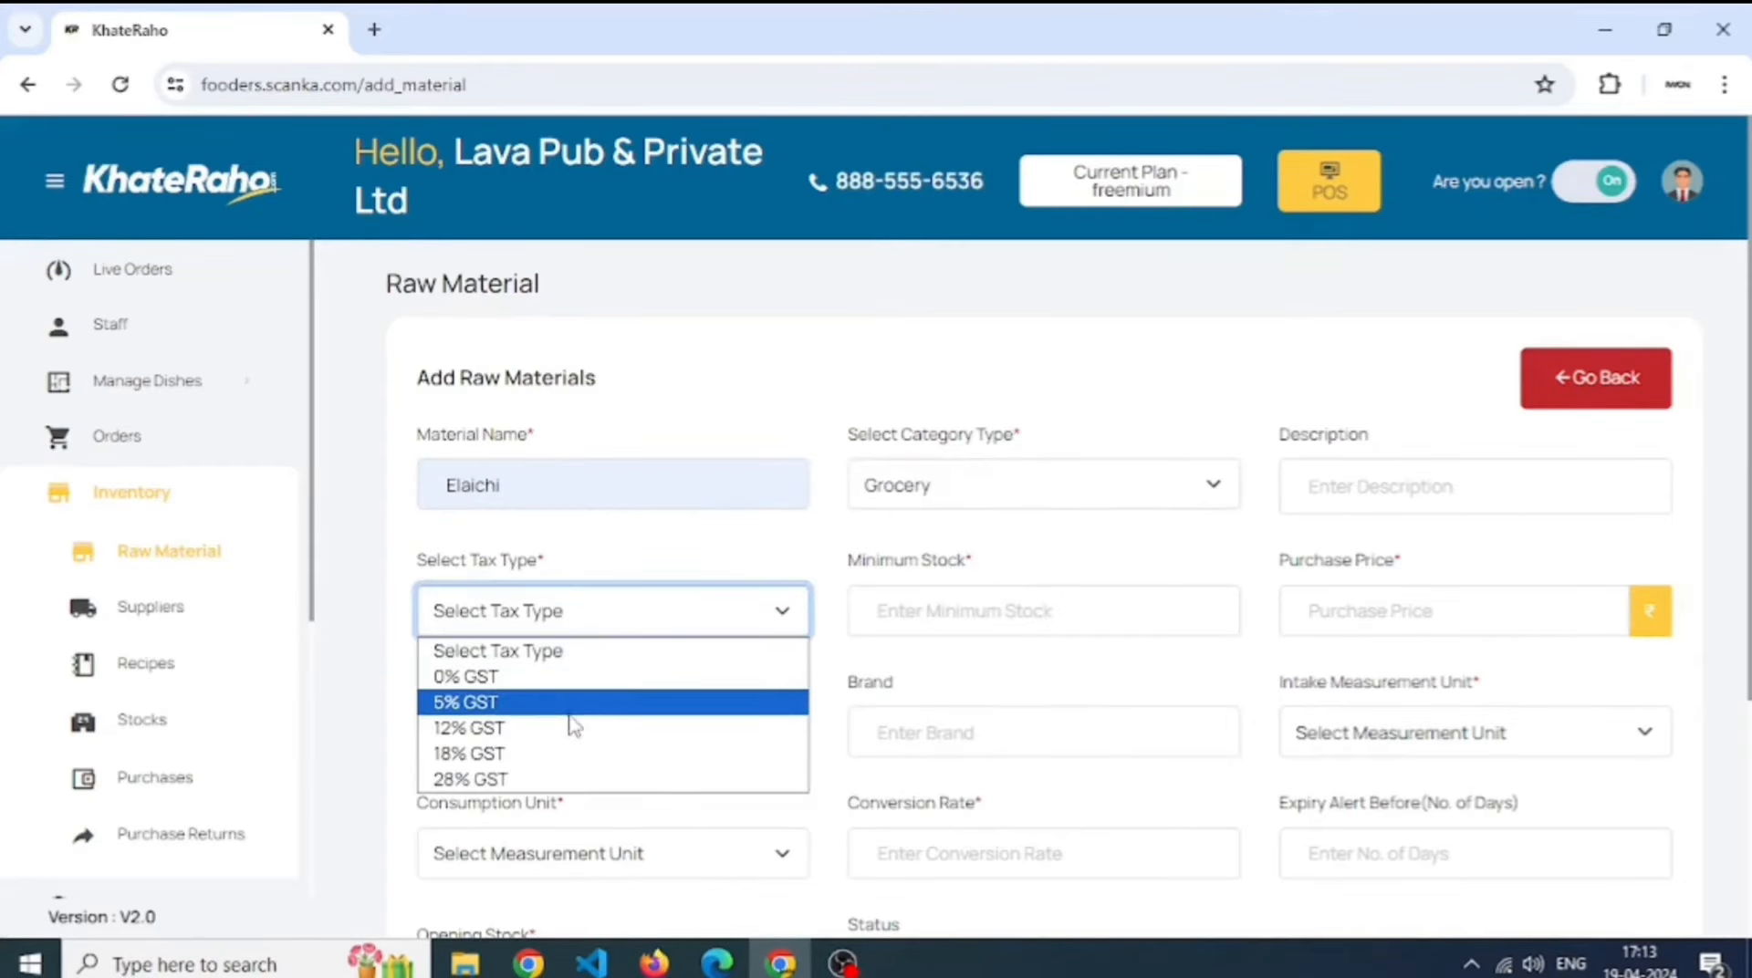
click(570, 710)
- Enter minimum stock 10, purchase price 55 and HSN code 123qwe
click(941, 619)
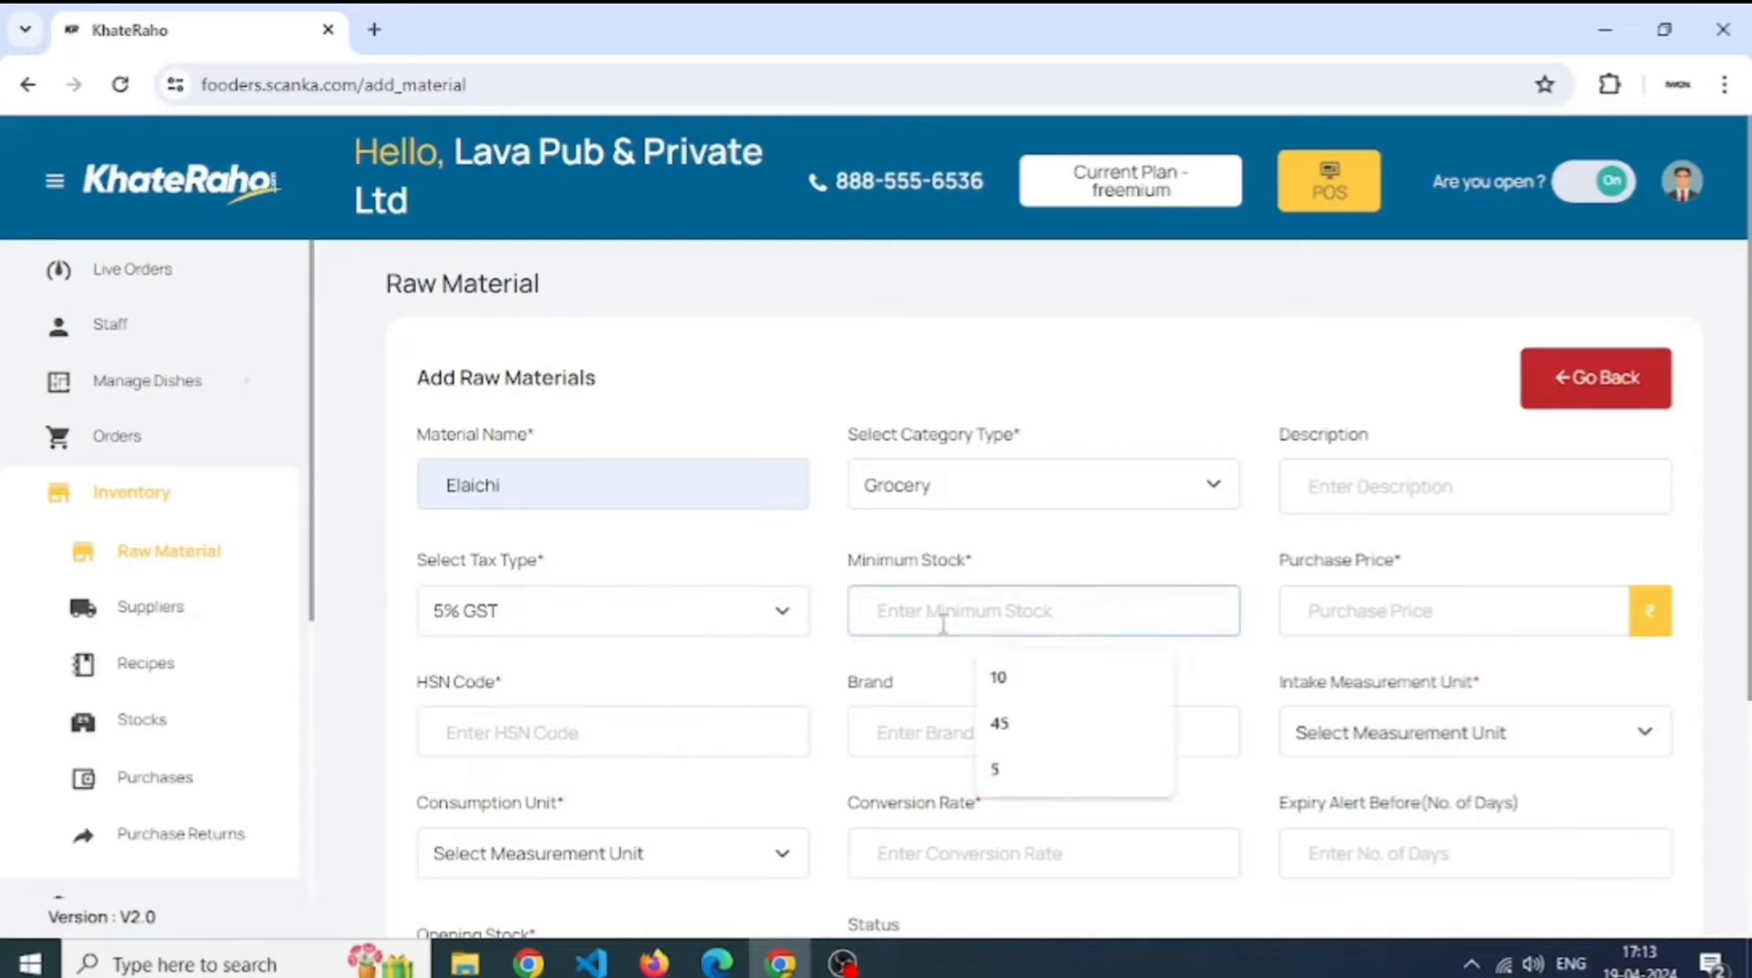
text(100)
key(BackSpace)
key(Tab)
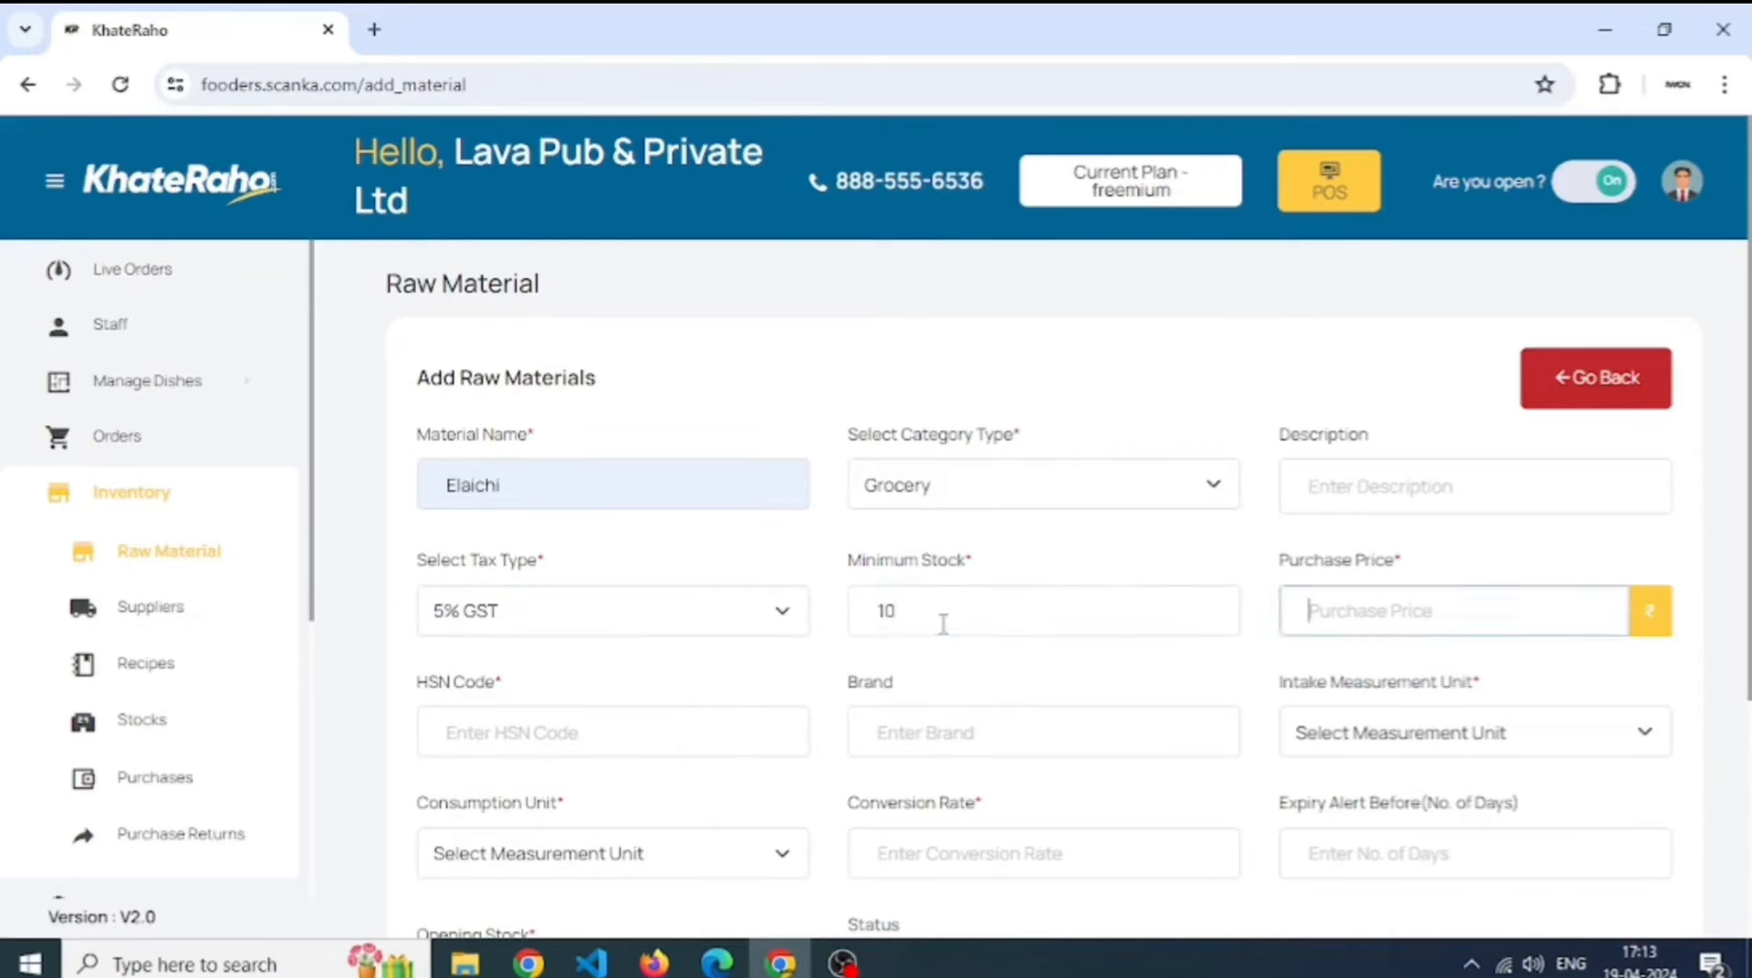
text(55)
key(Tab)
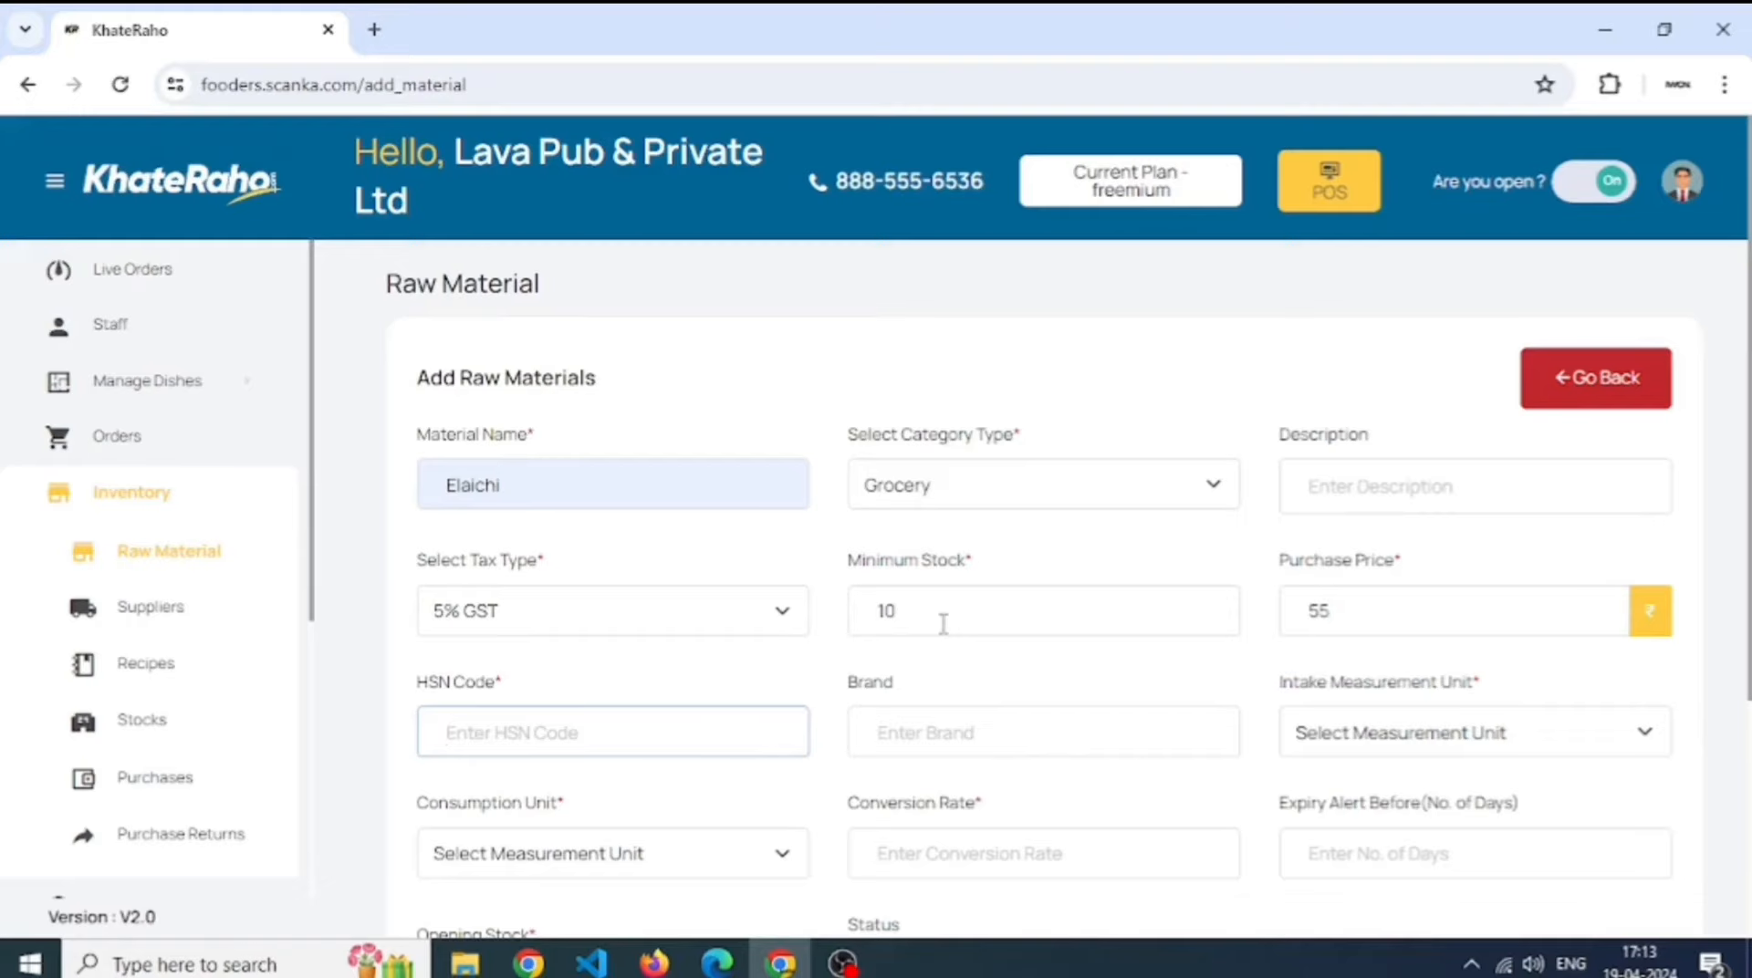
text(123qwe)
key(Tab)
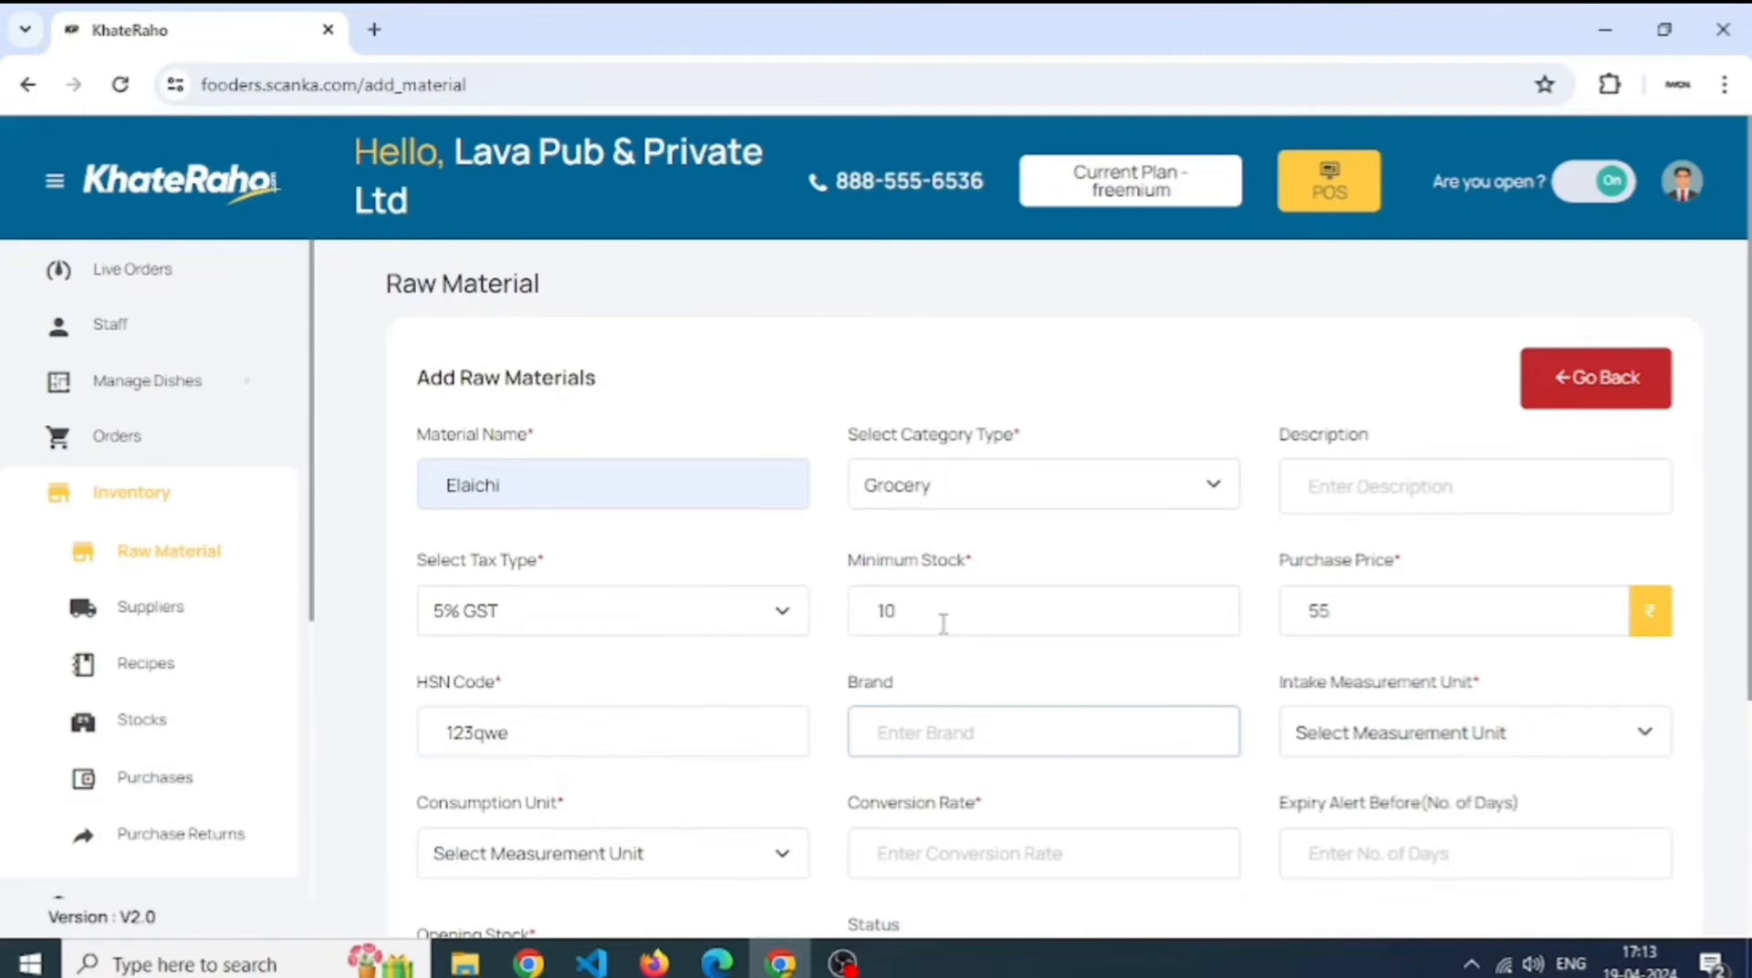
- Set intake unit Kilogram, consumption unit Gram, conversion 1000, and clear the opening stock
click(1419, 735)
scroll(1332, 575, down, 3)
click(1395, 485)
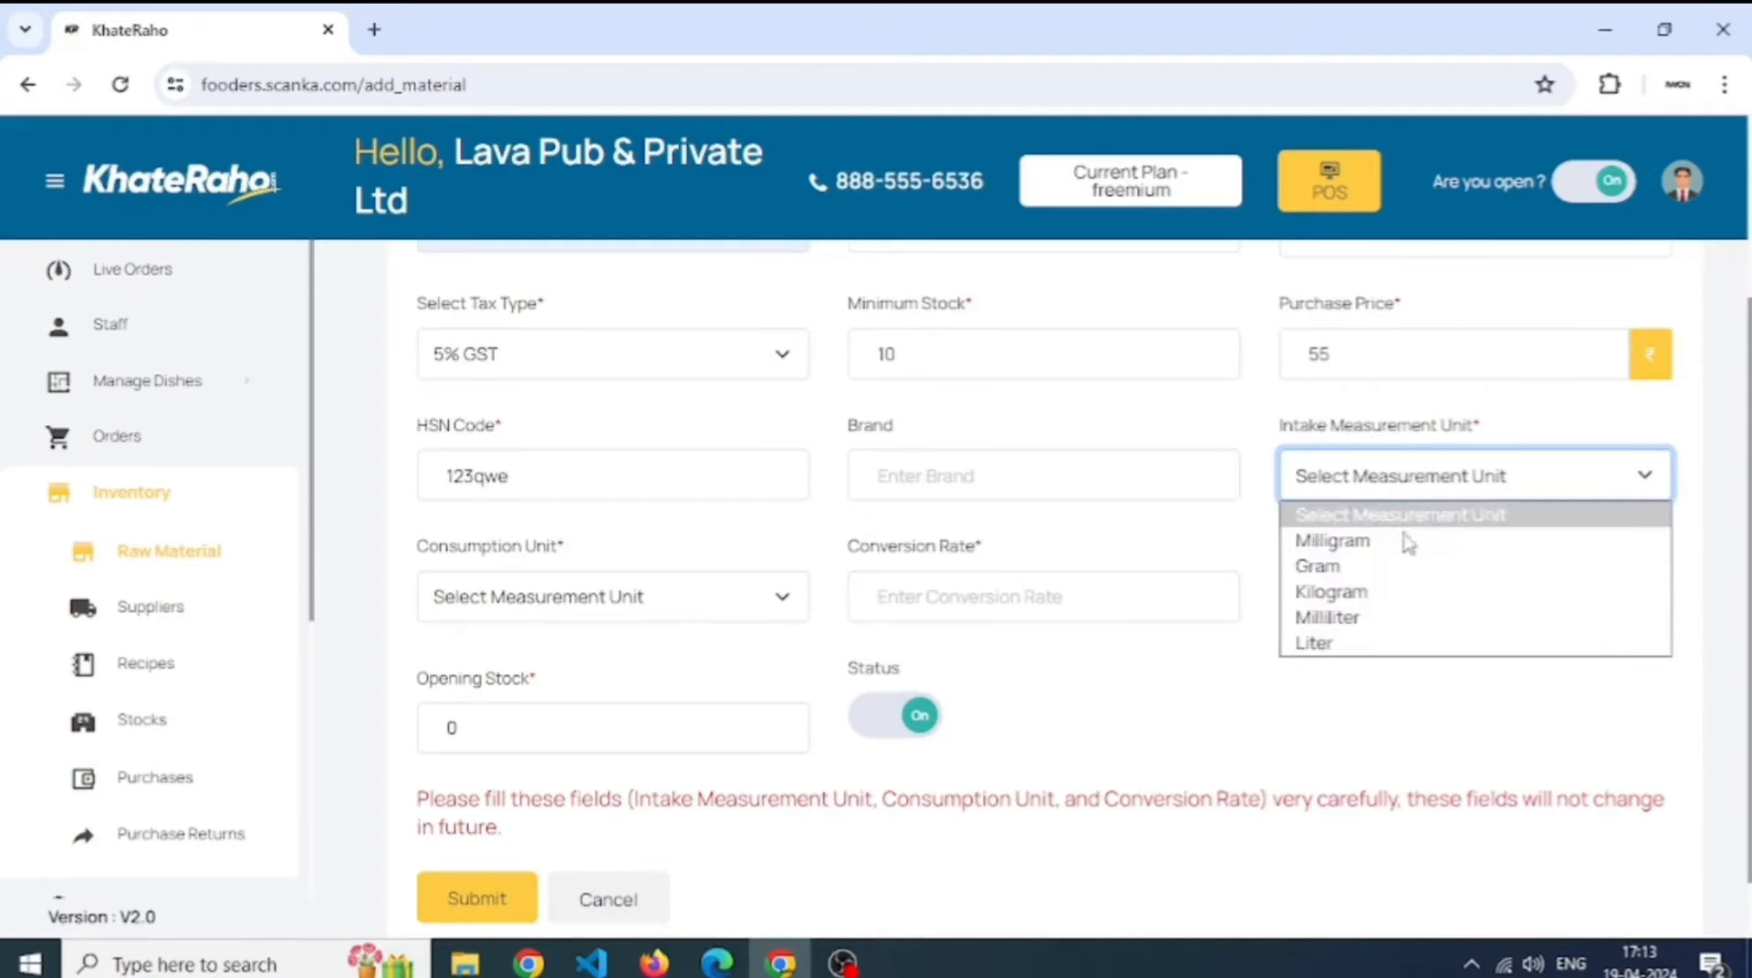
click(1428, 592)
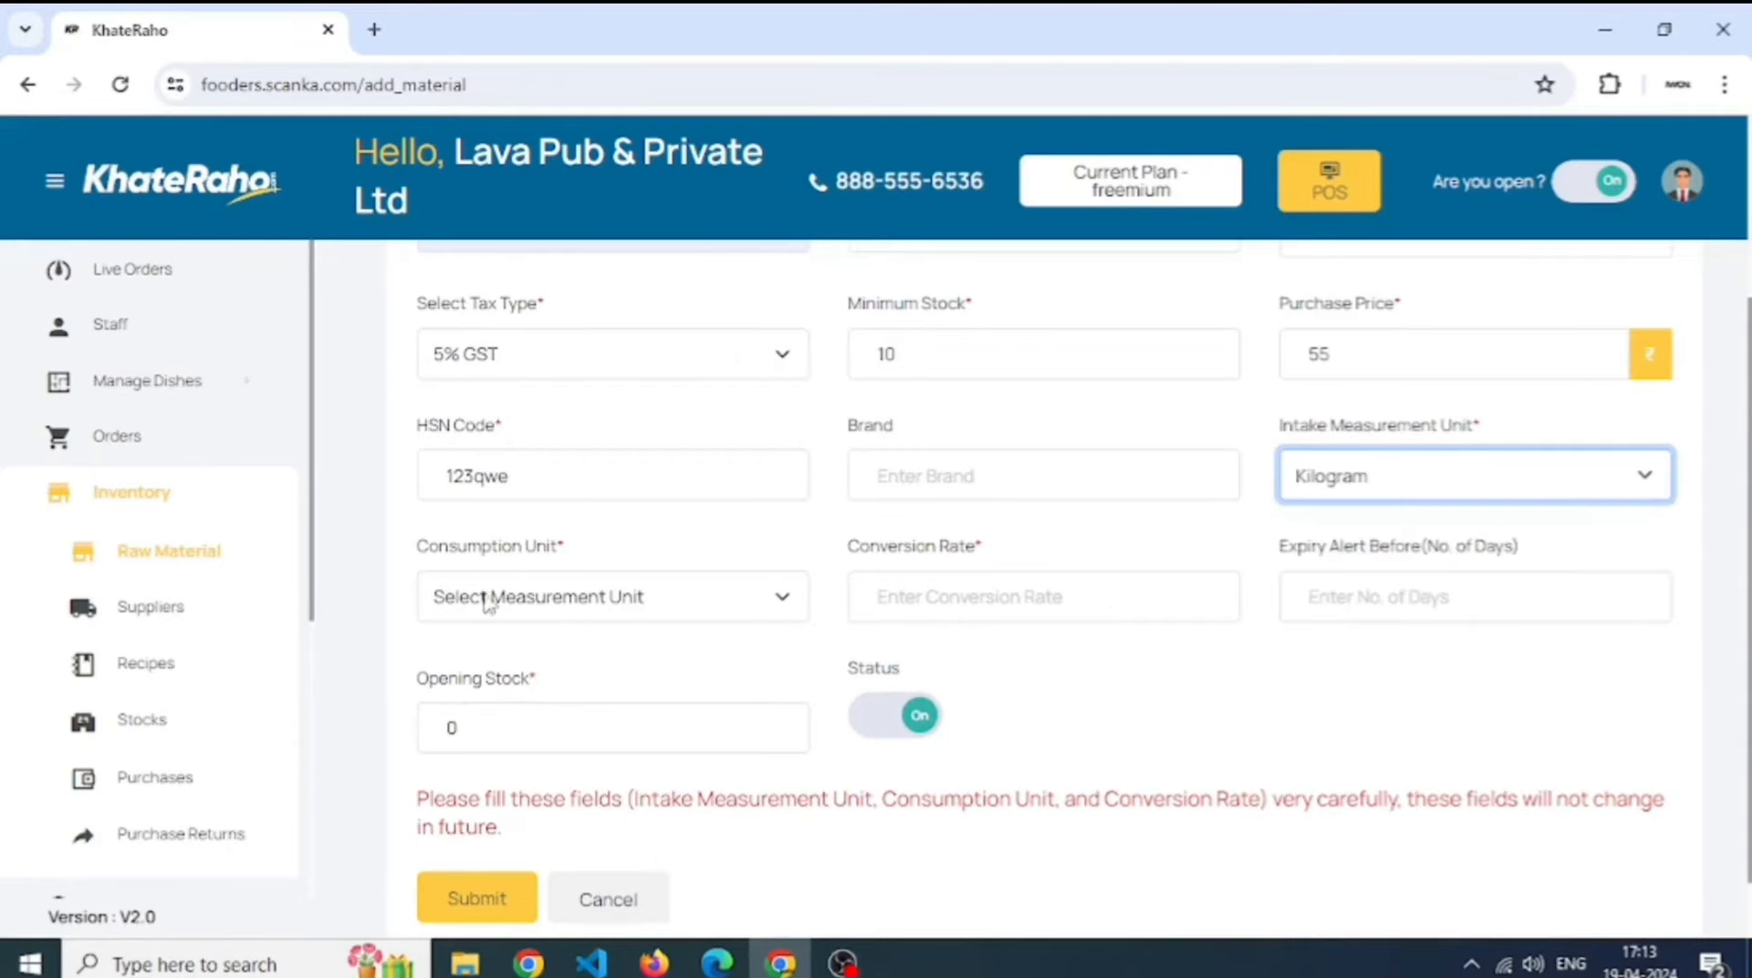
click(463, 602)
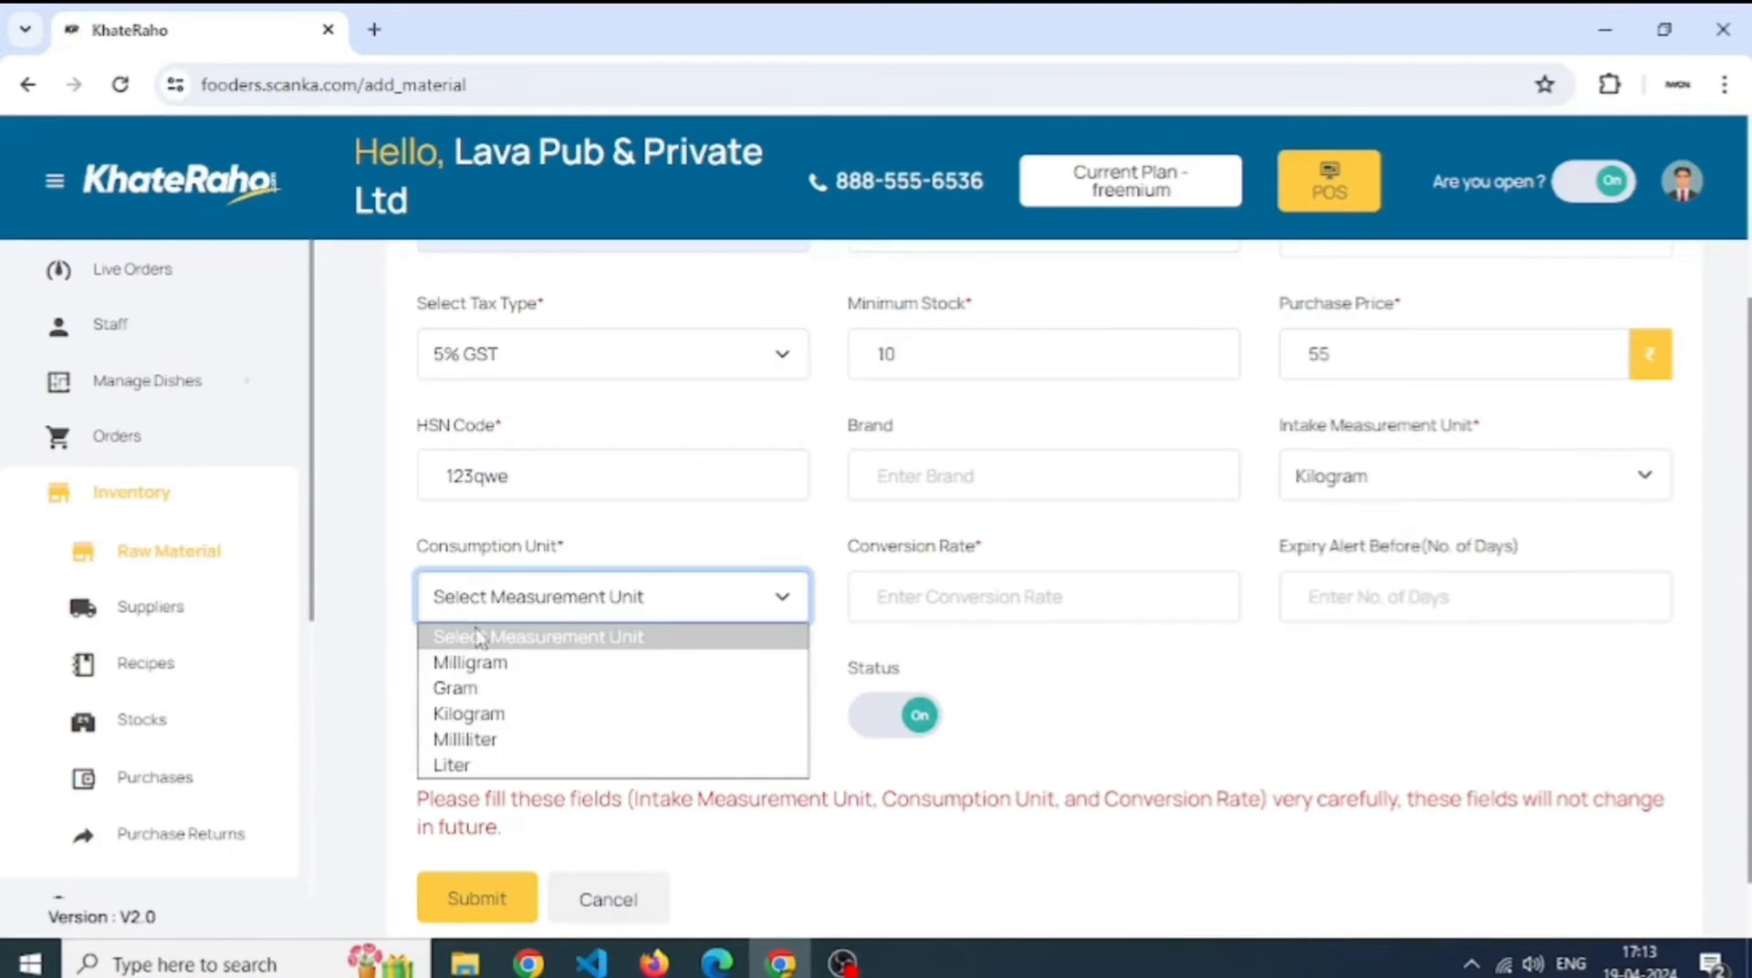
click(516, 689)
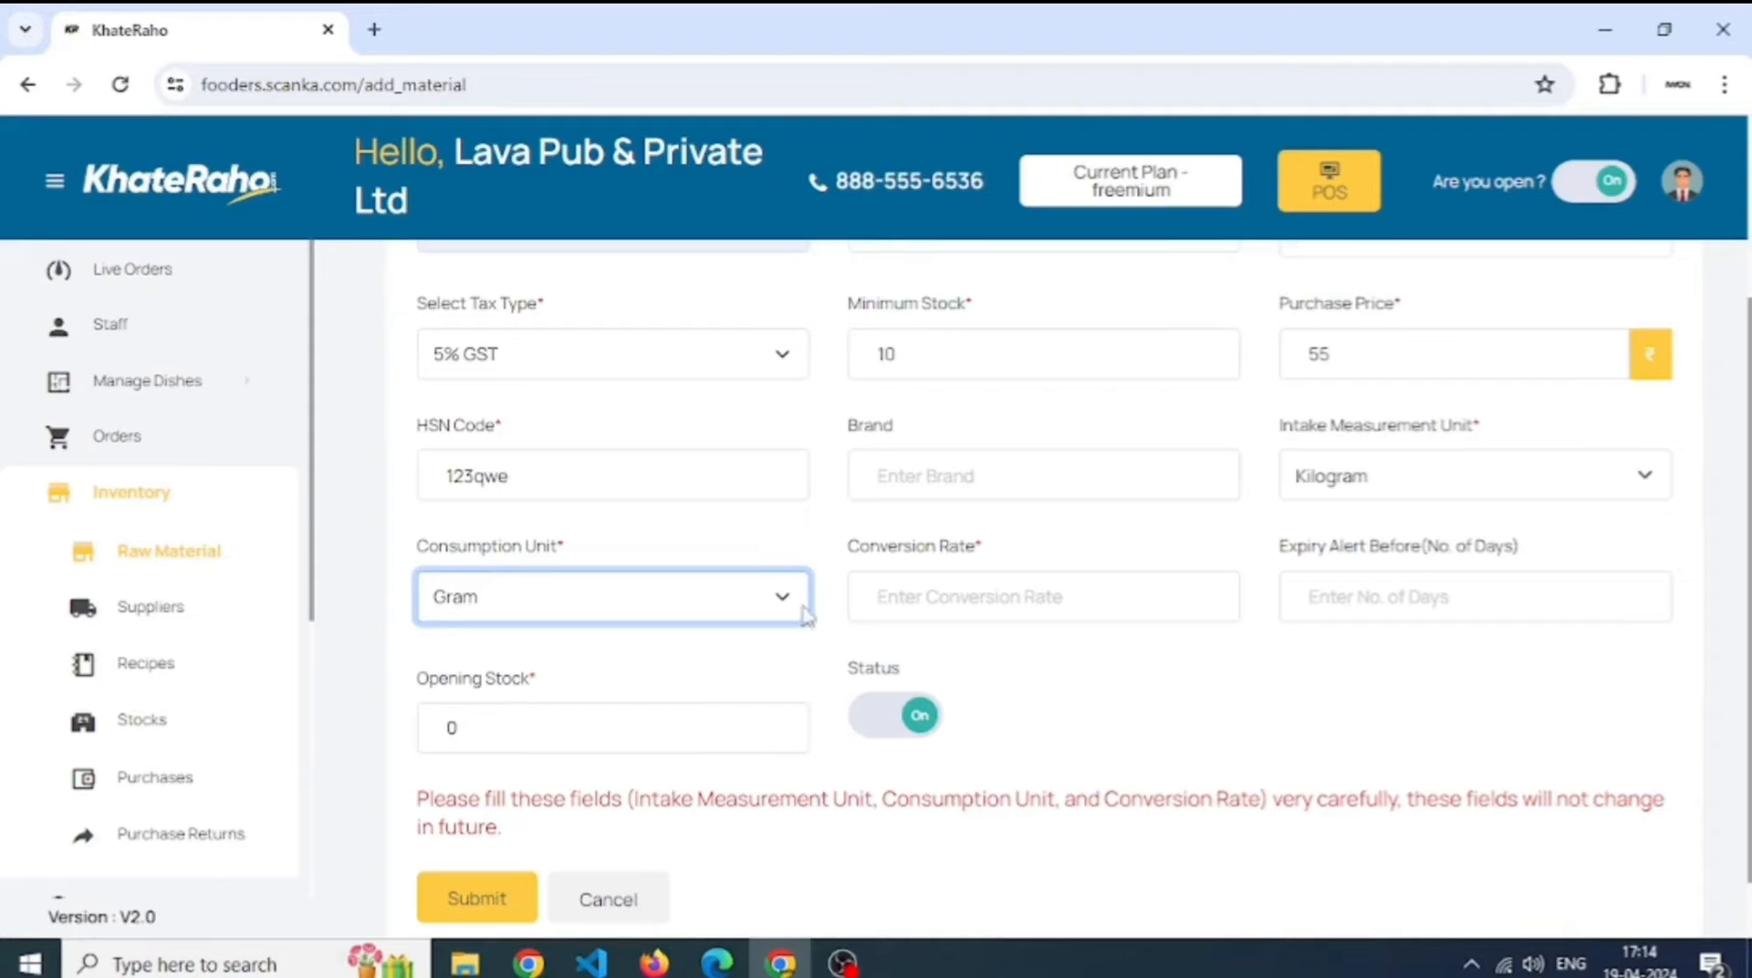
click(972, 594)
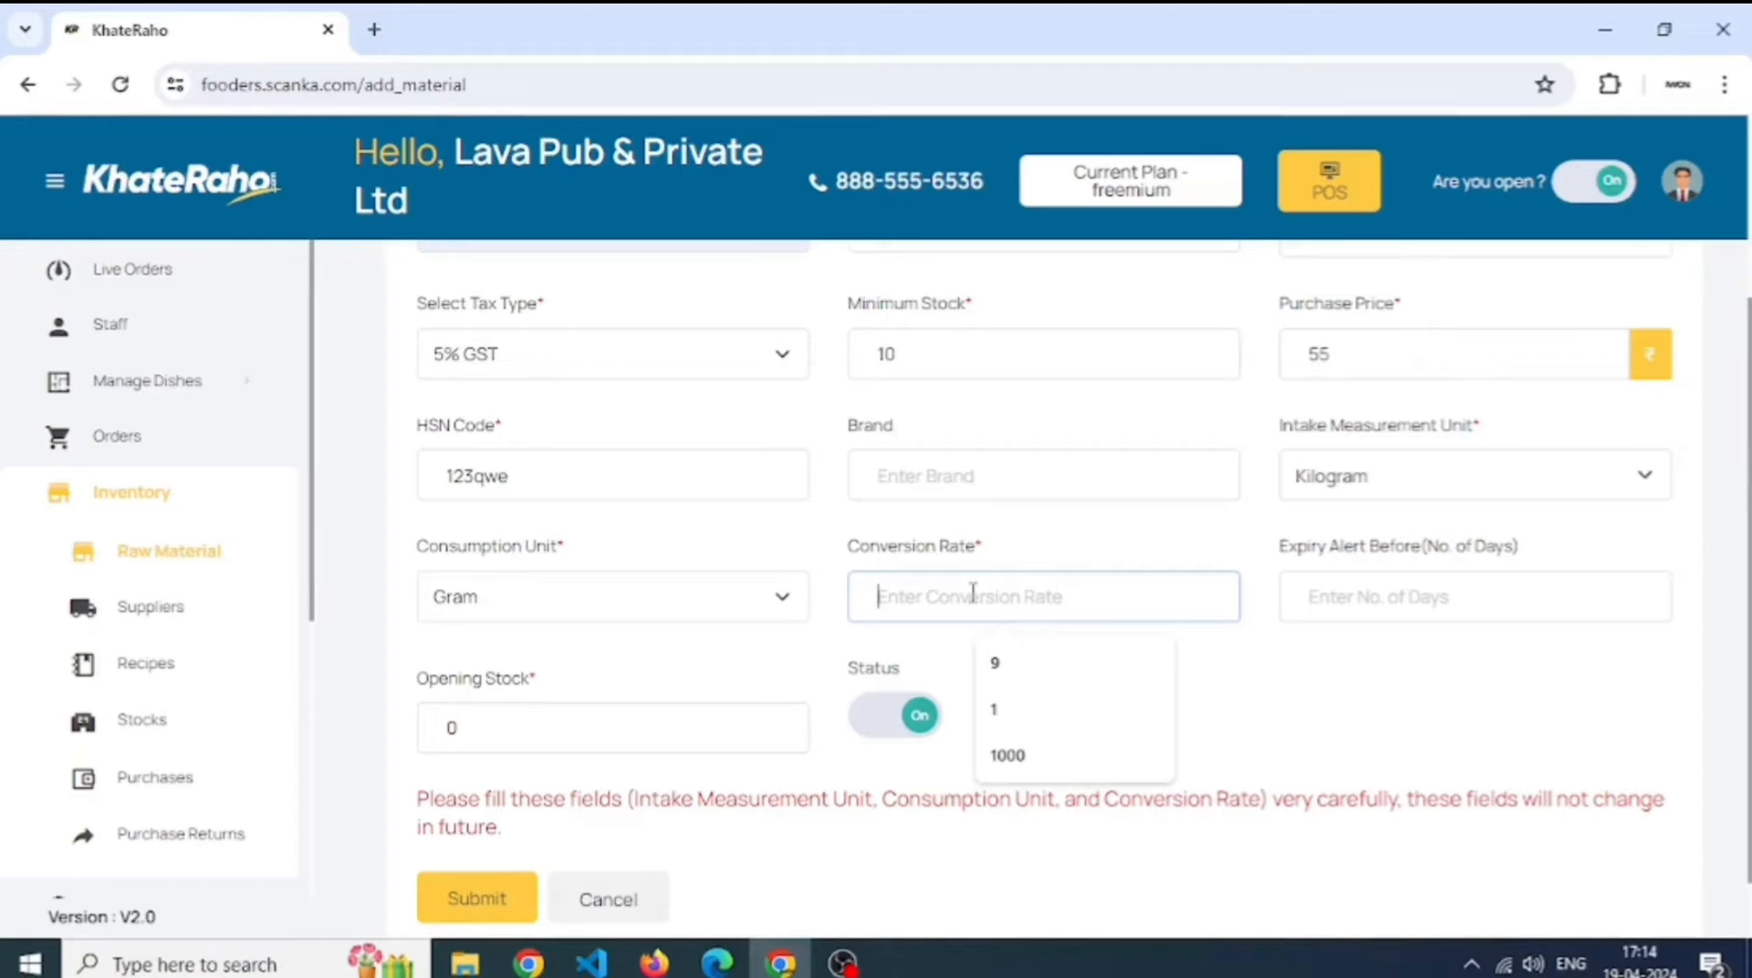
text(1000)
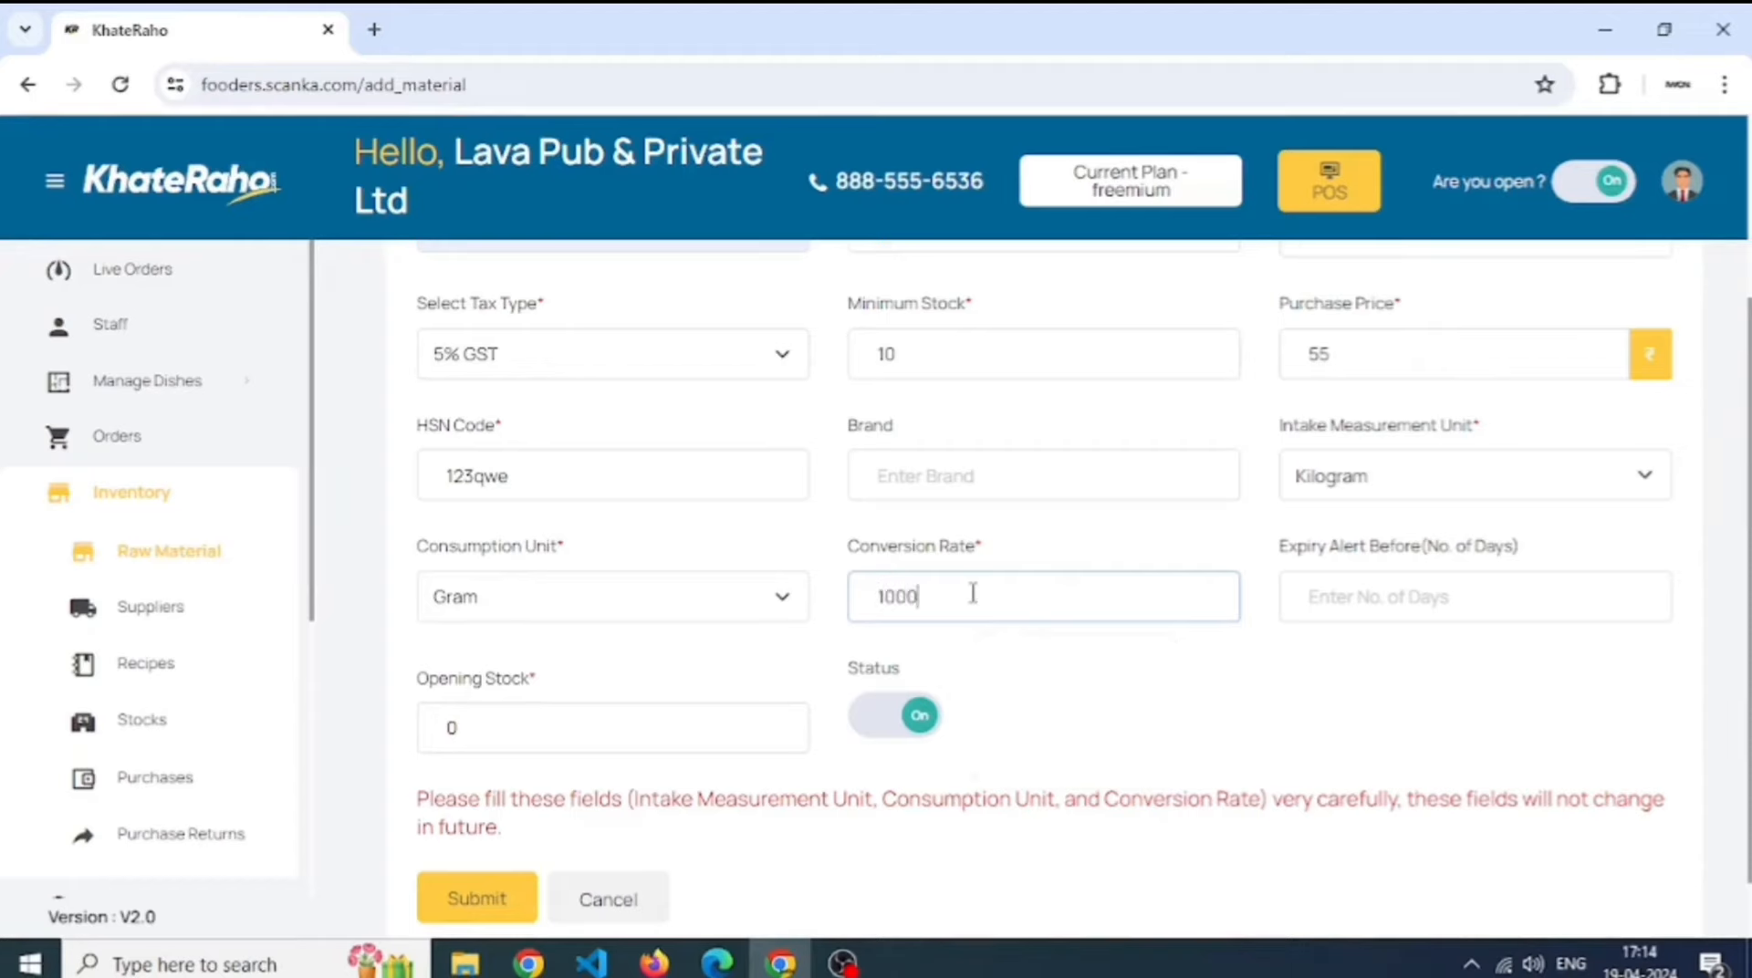
click(915, 755)
click(494, 728)
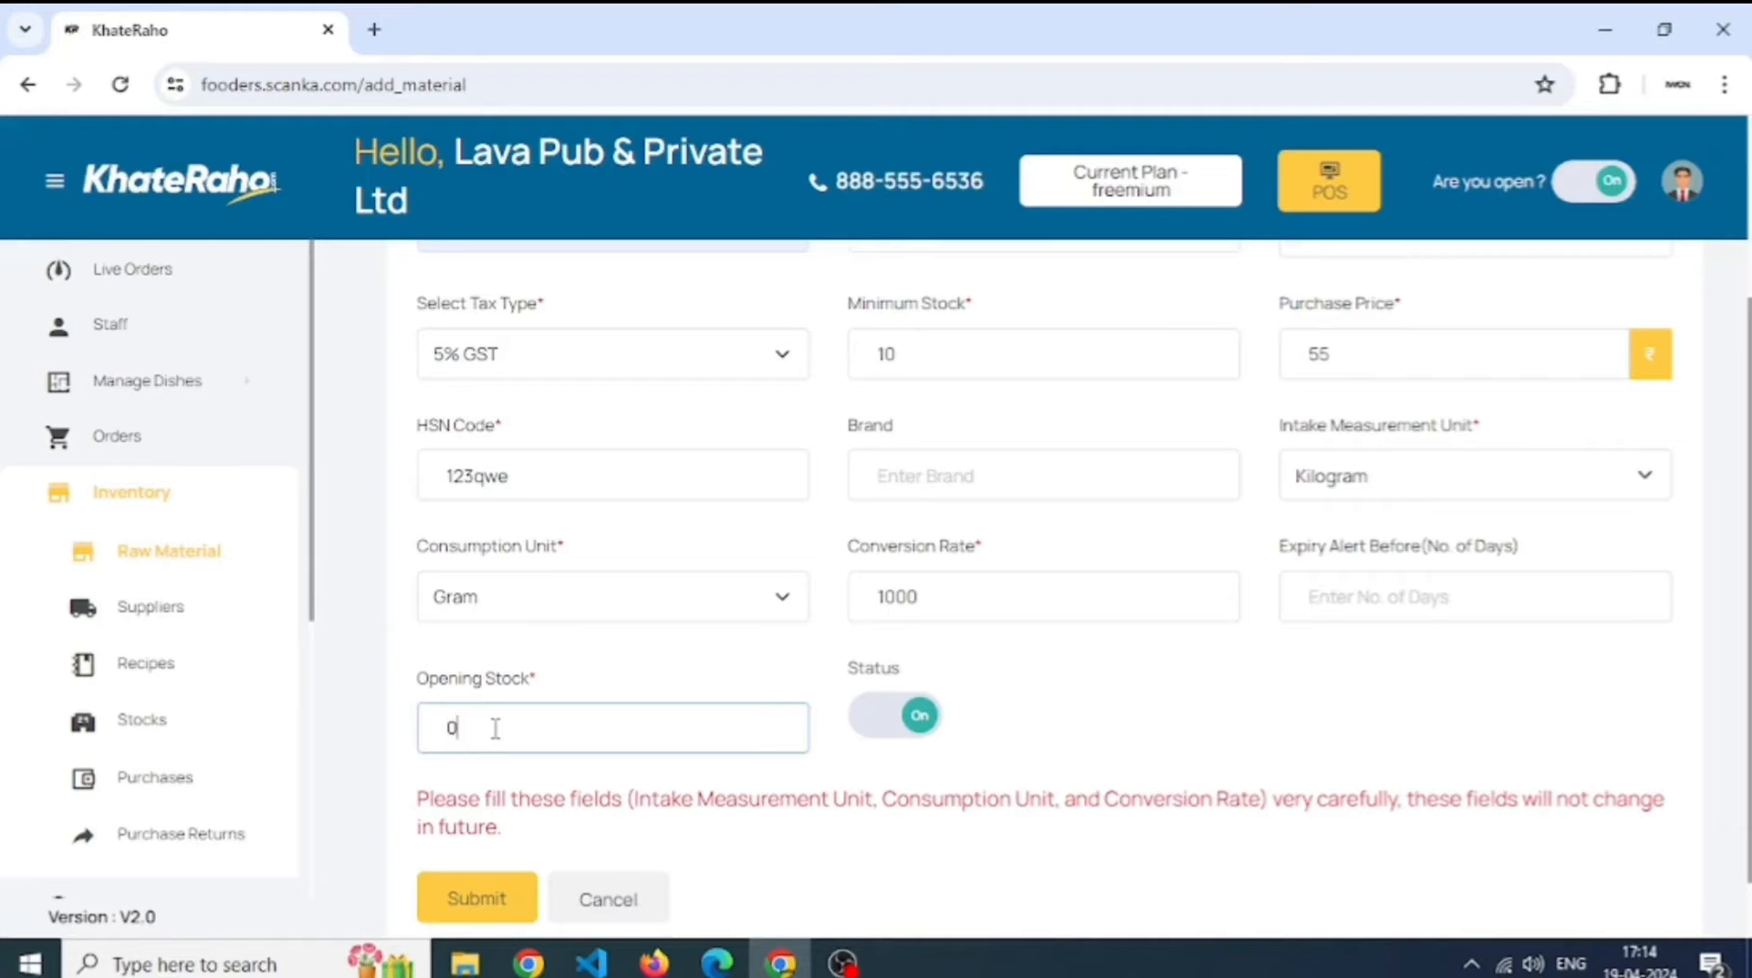
key(BackSpace)
- Enter opening stock 5, save Elaichi, and confirm it tops the raw materials list
text(5)
click(478, 898)
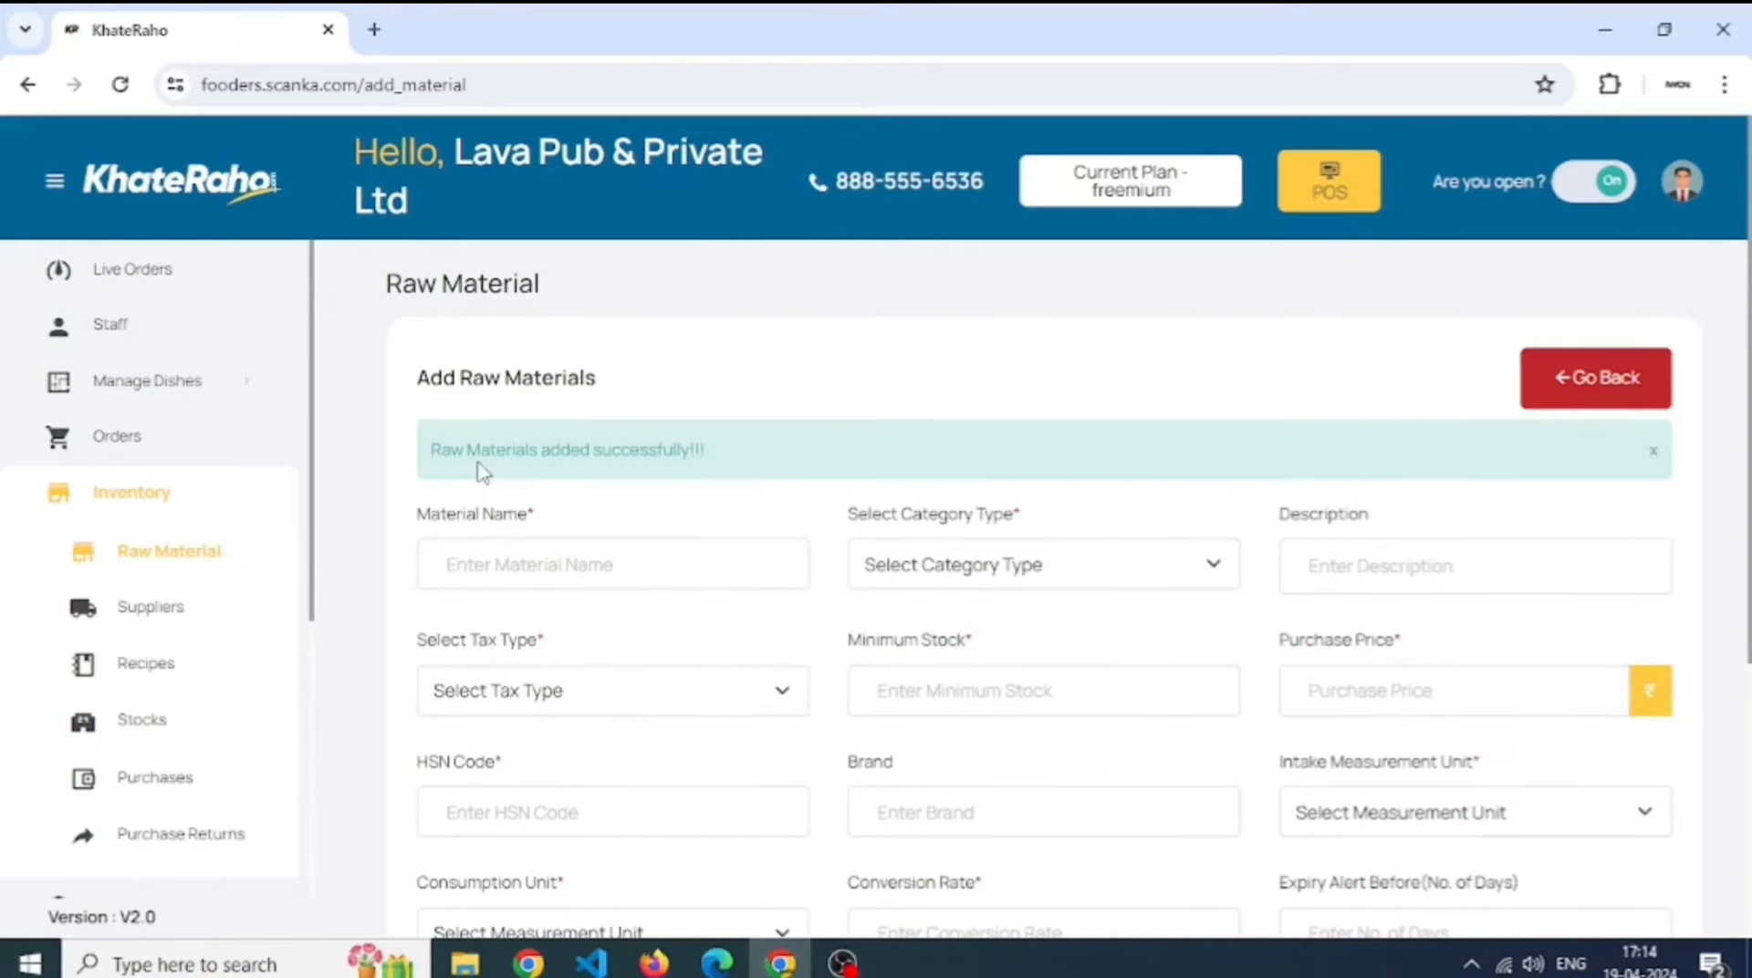
double_click(558, 450)
click(210, 552)
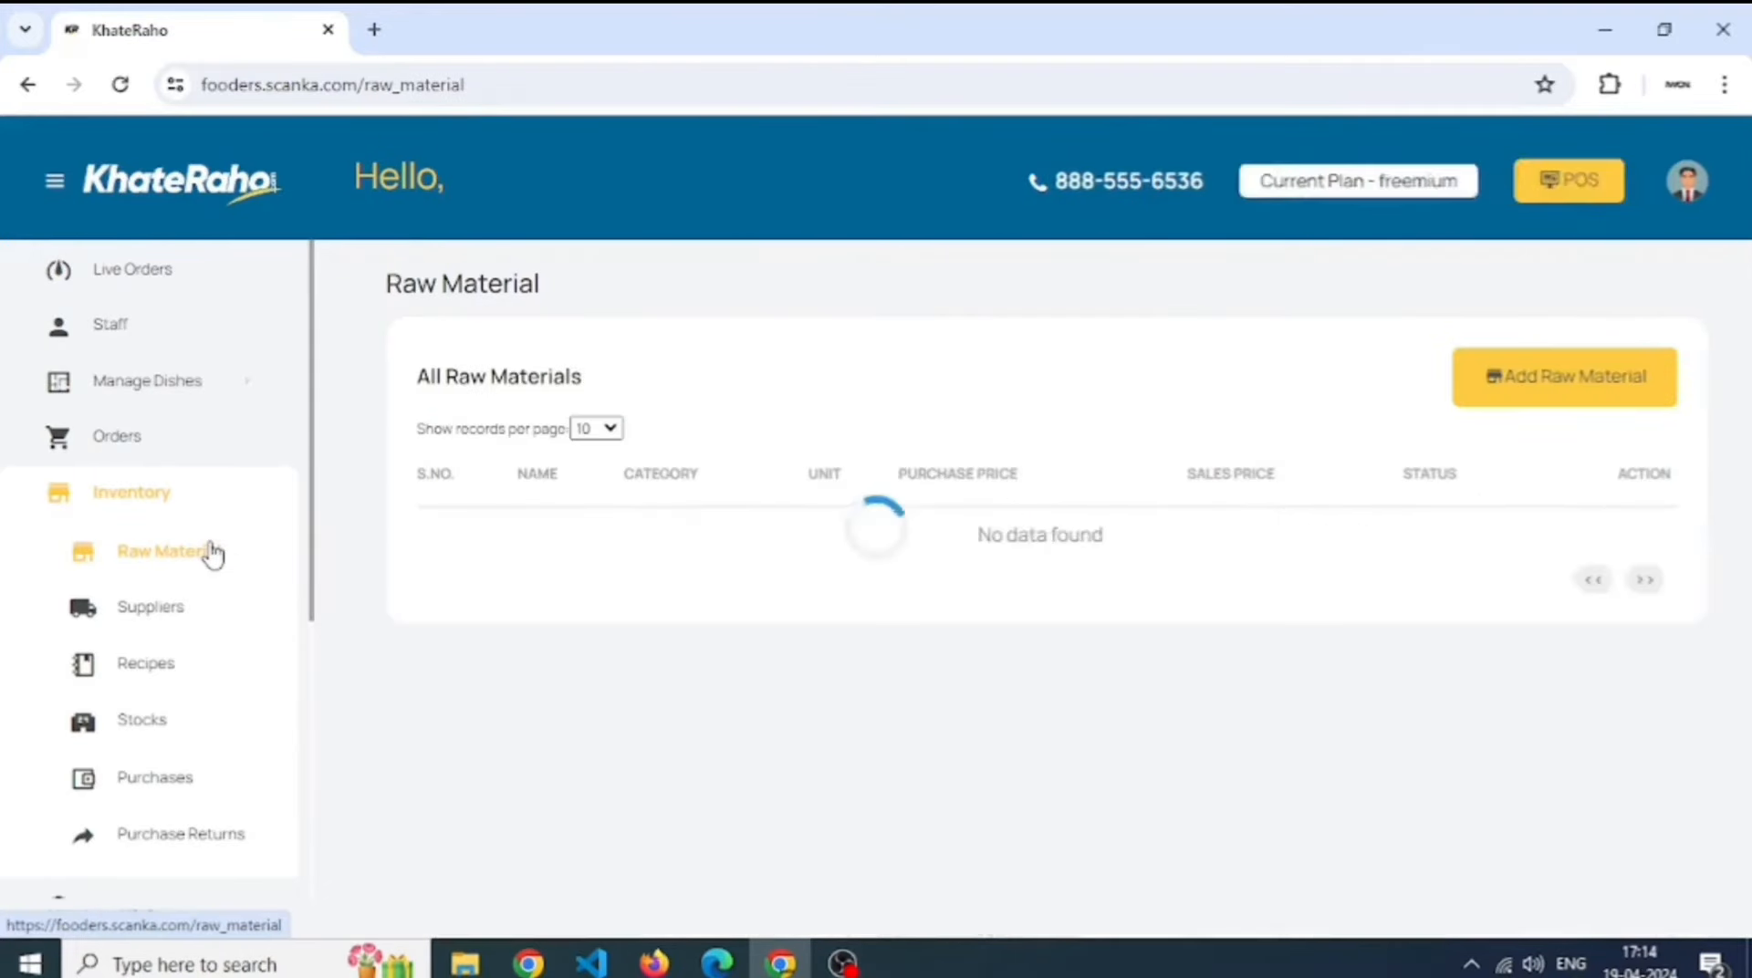
drag(493, 547, 1599, 552)
click(1625, 559)
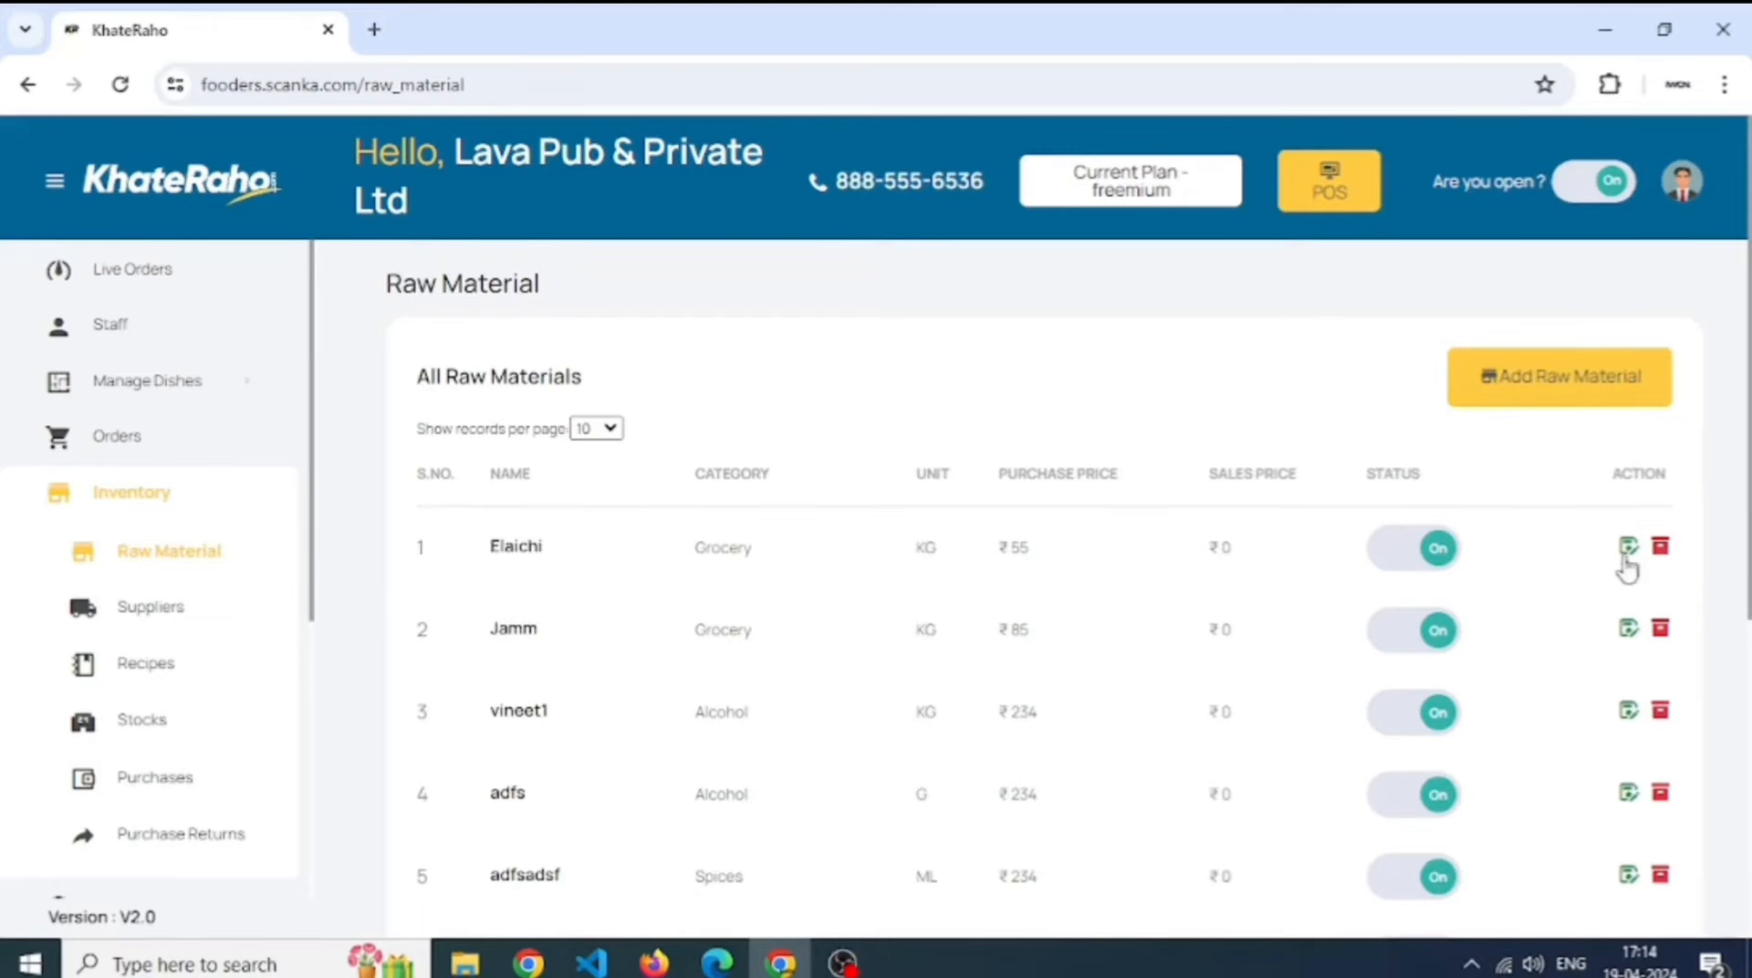
- Go to the Suppliers list
click(115, 613)
scroll(587, 533, down, 3)
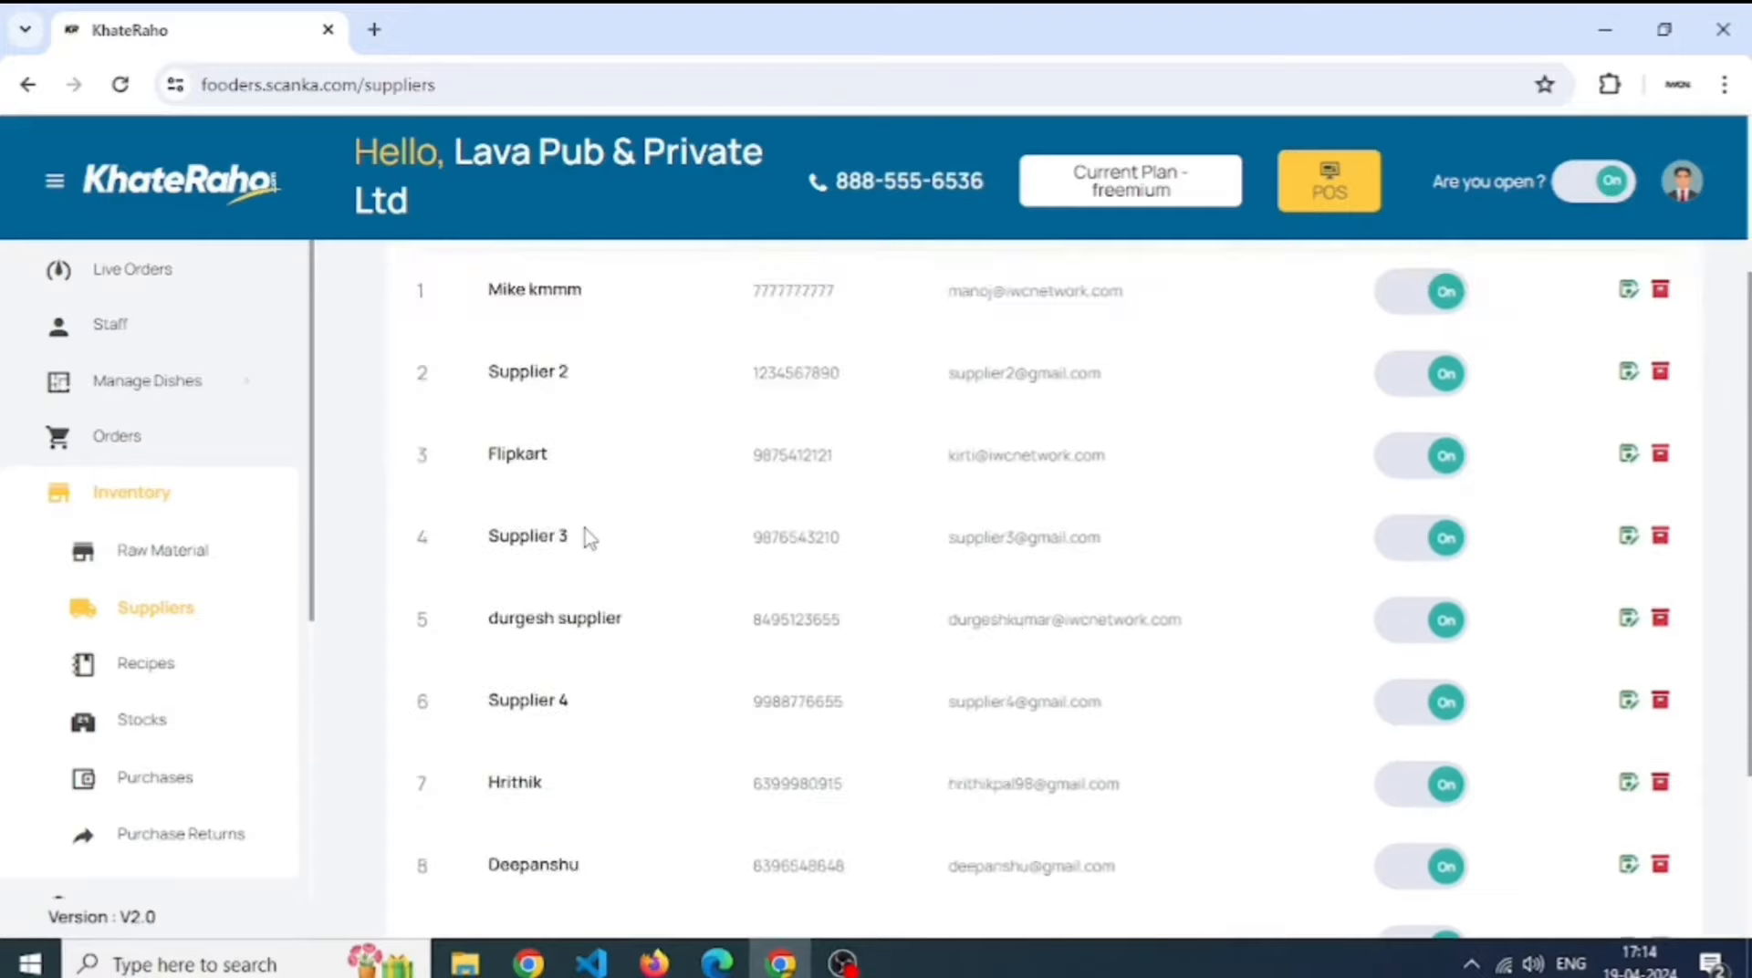
scroll(587, 537, up, 3)
- Add a new supplier with its name, mobile number and e-mail, and submit it
click(1639, 377)
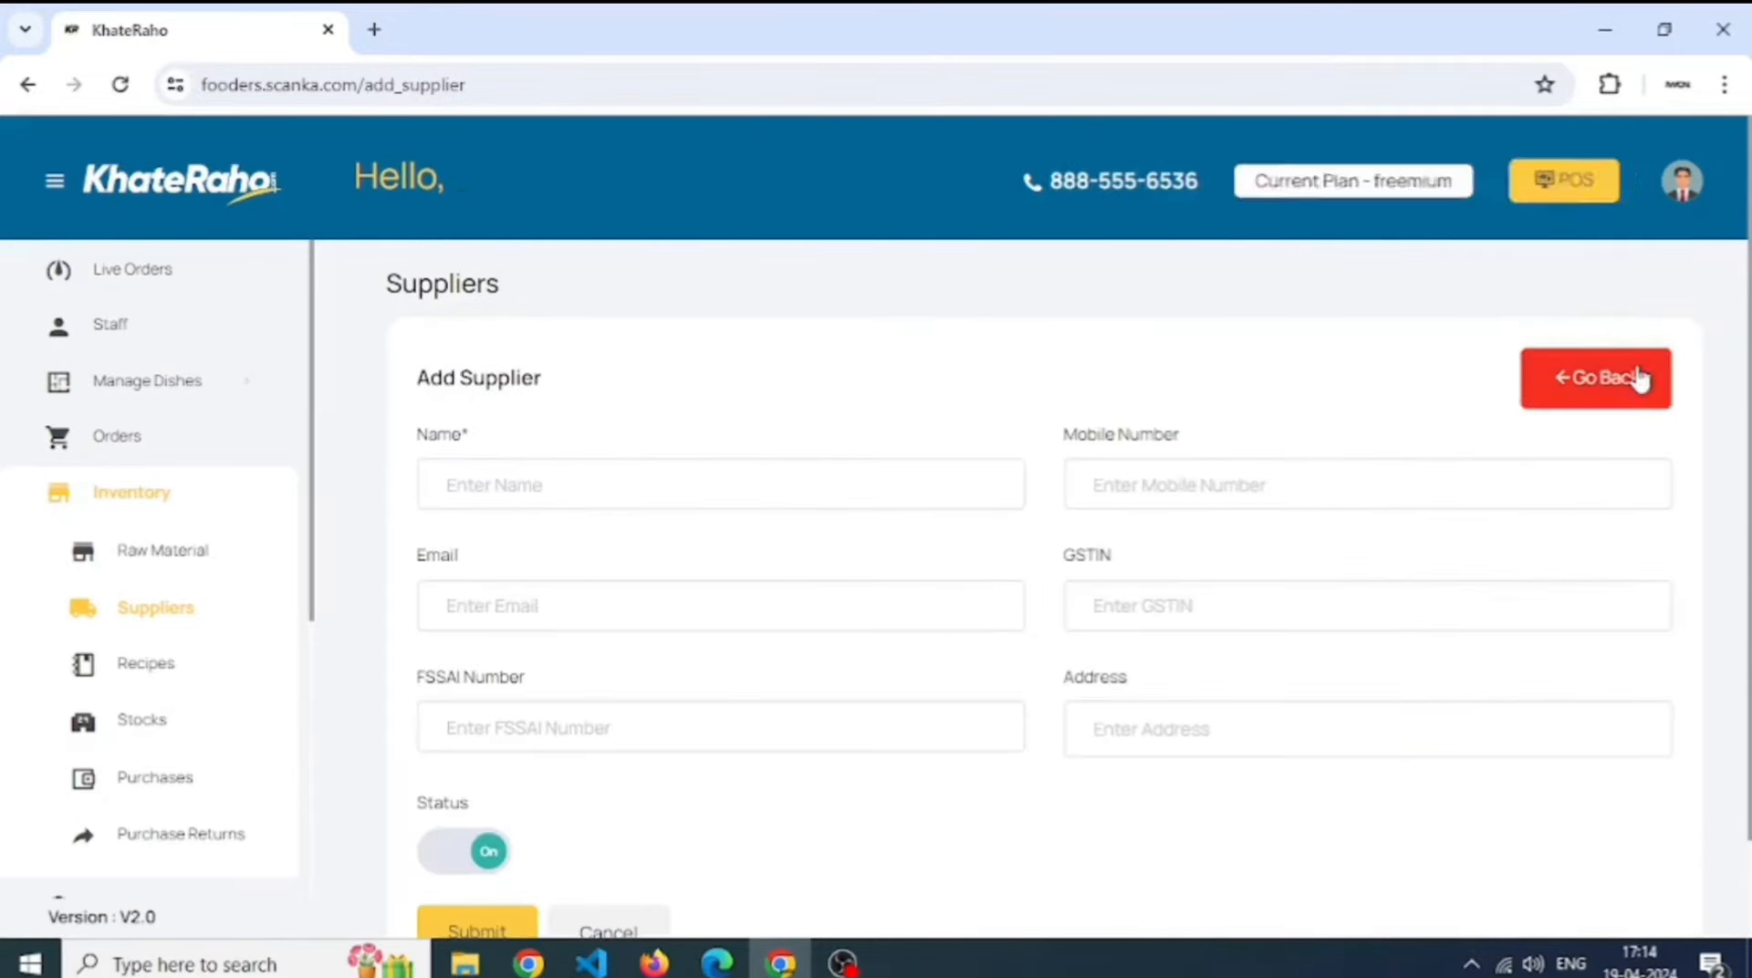
click(689, 484)
text(t)
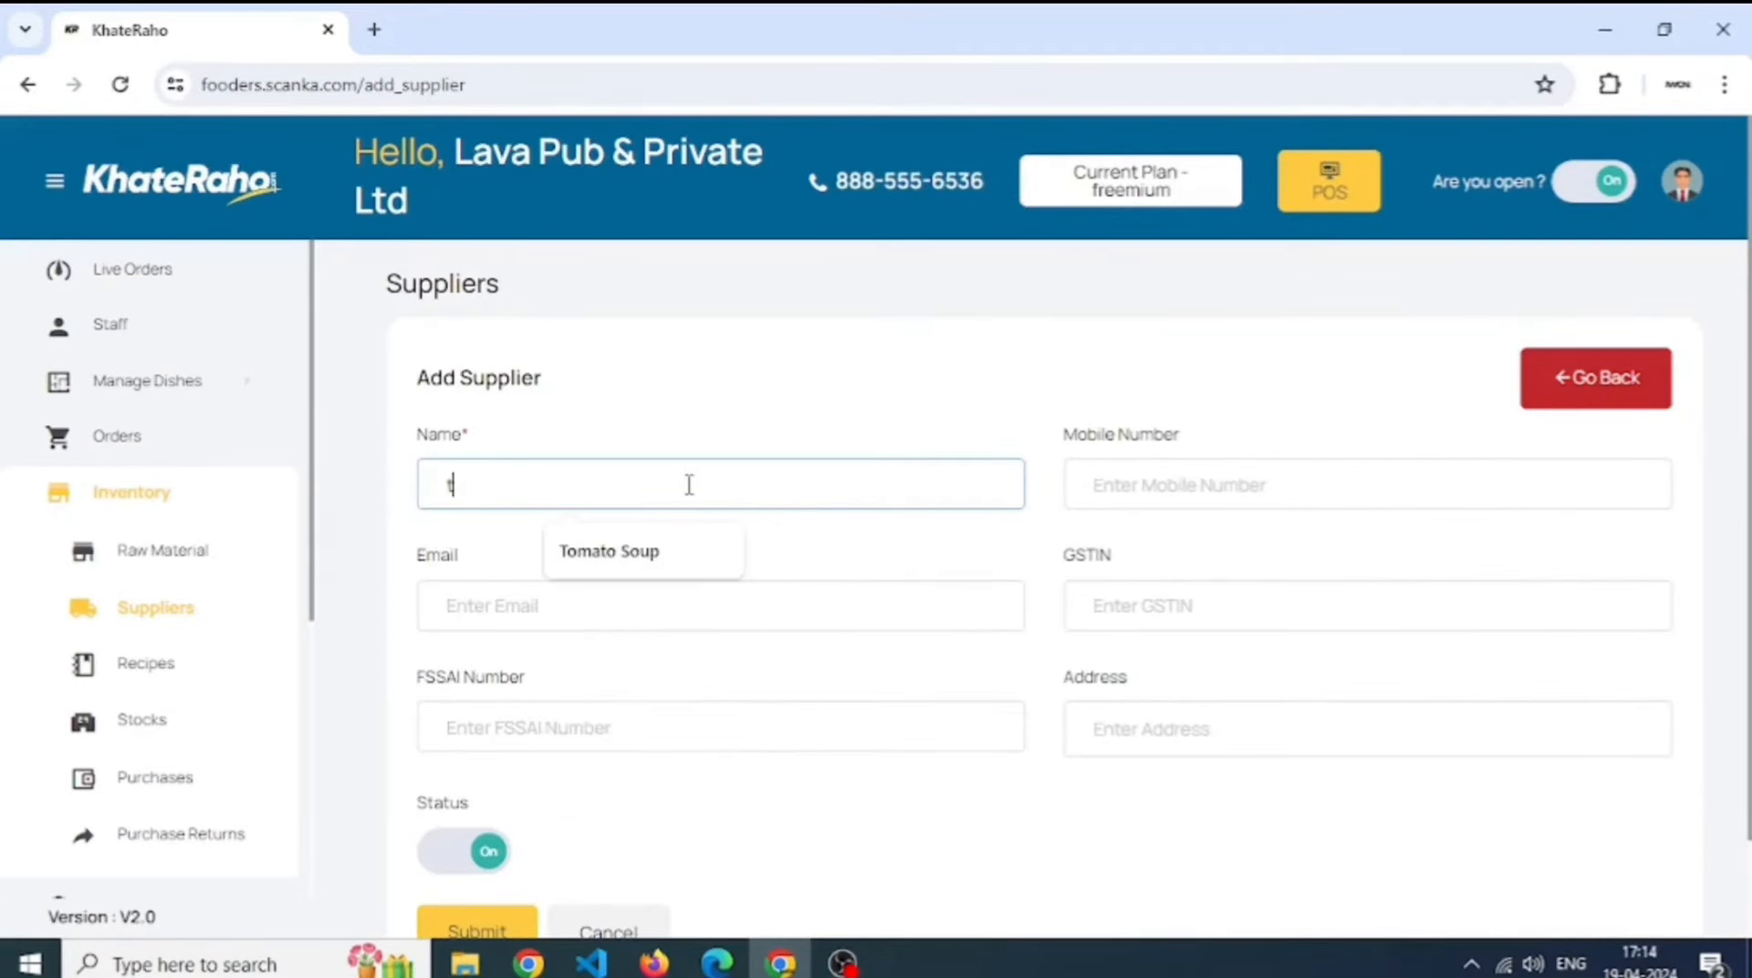
text(an)
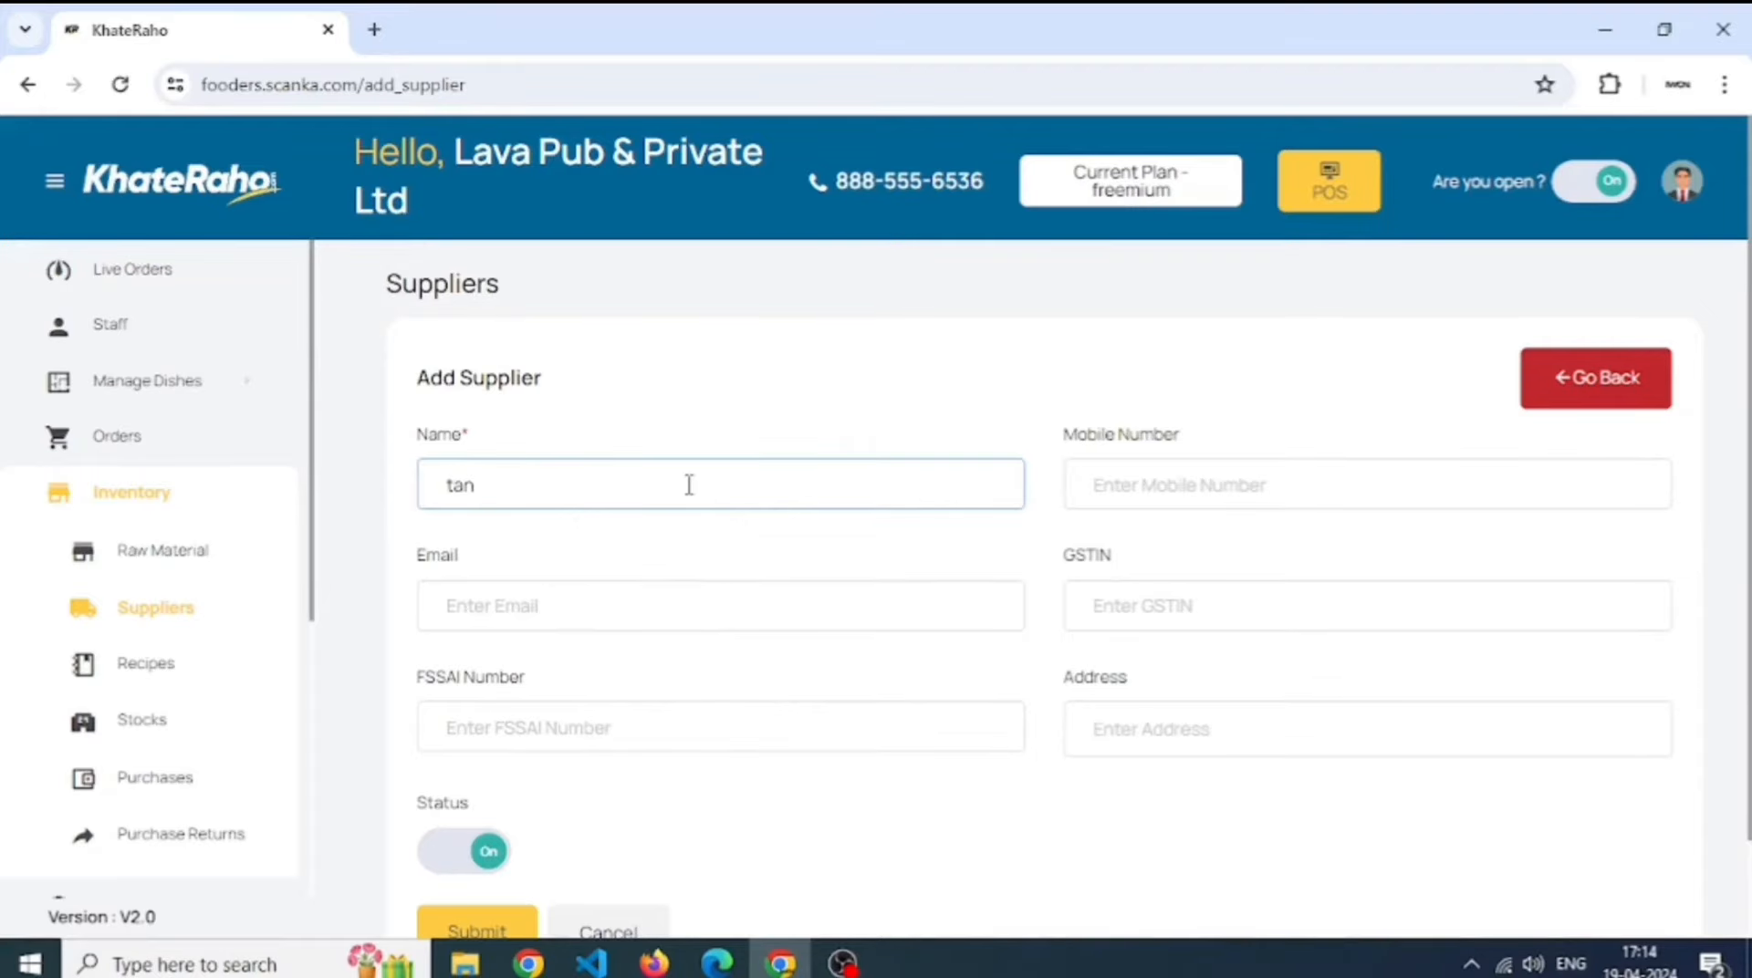
text(zxd)
key(Tab)
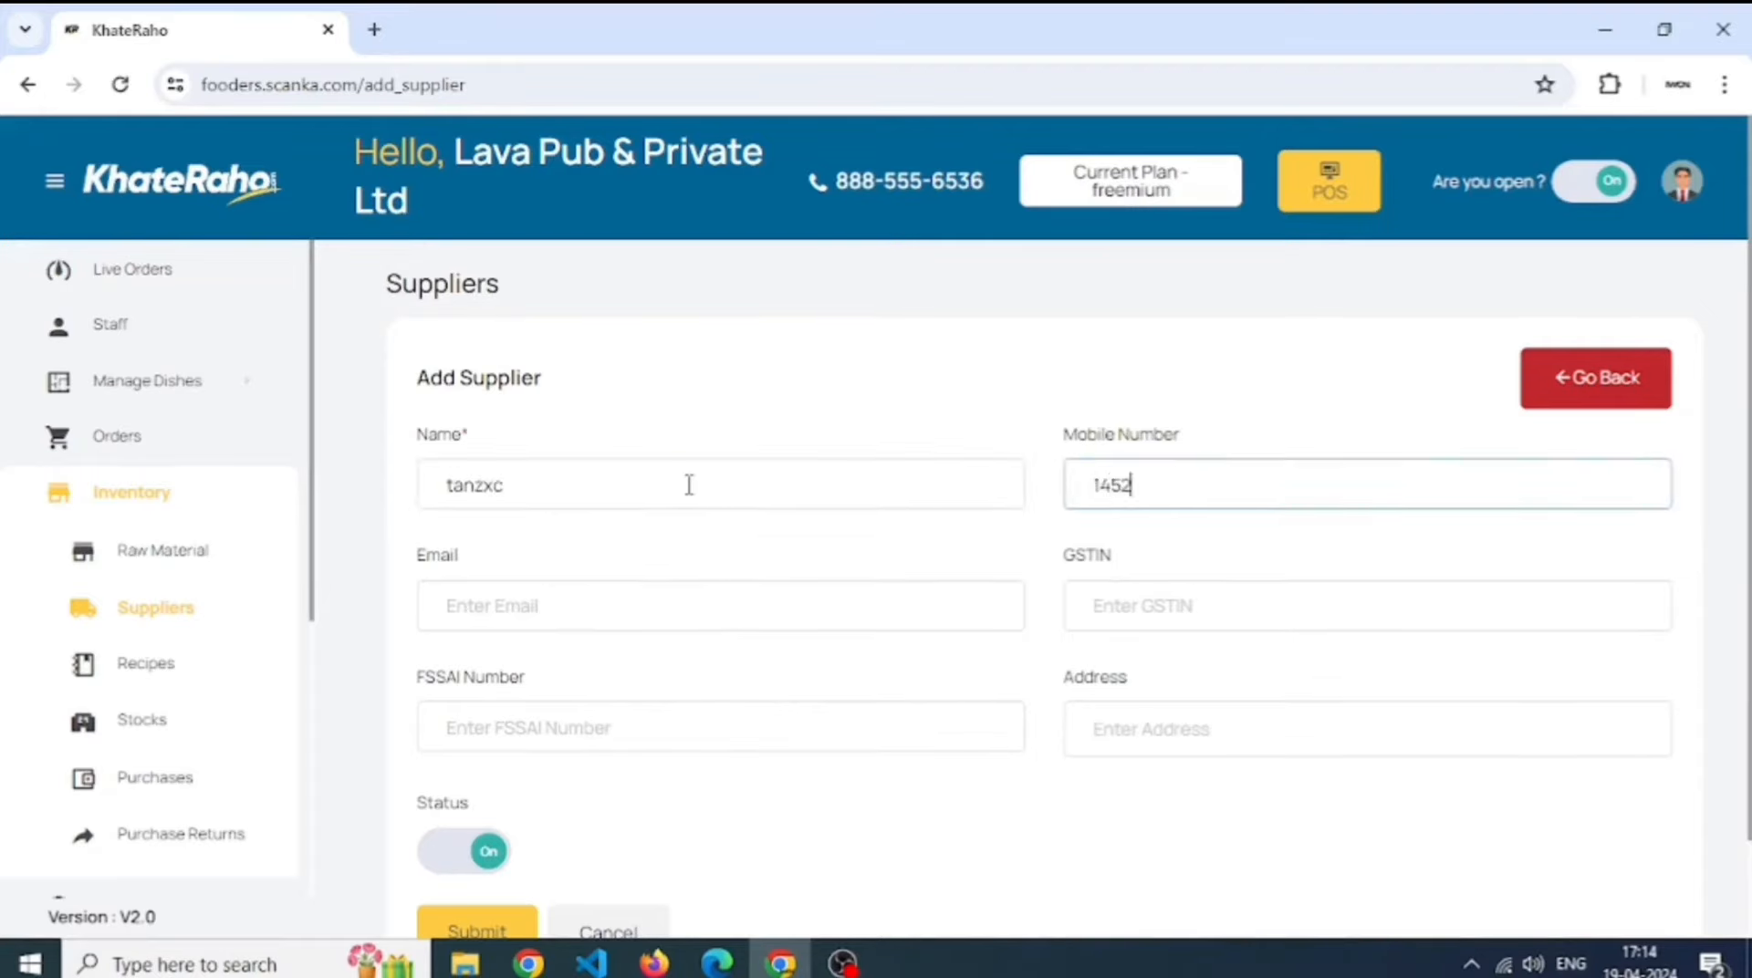
click(701, 589)
text(xyz)
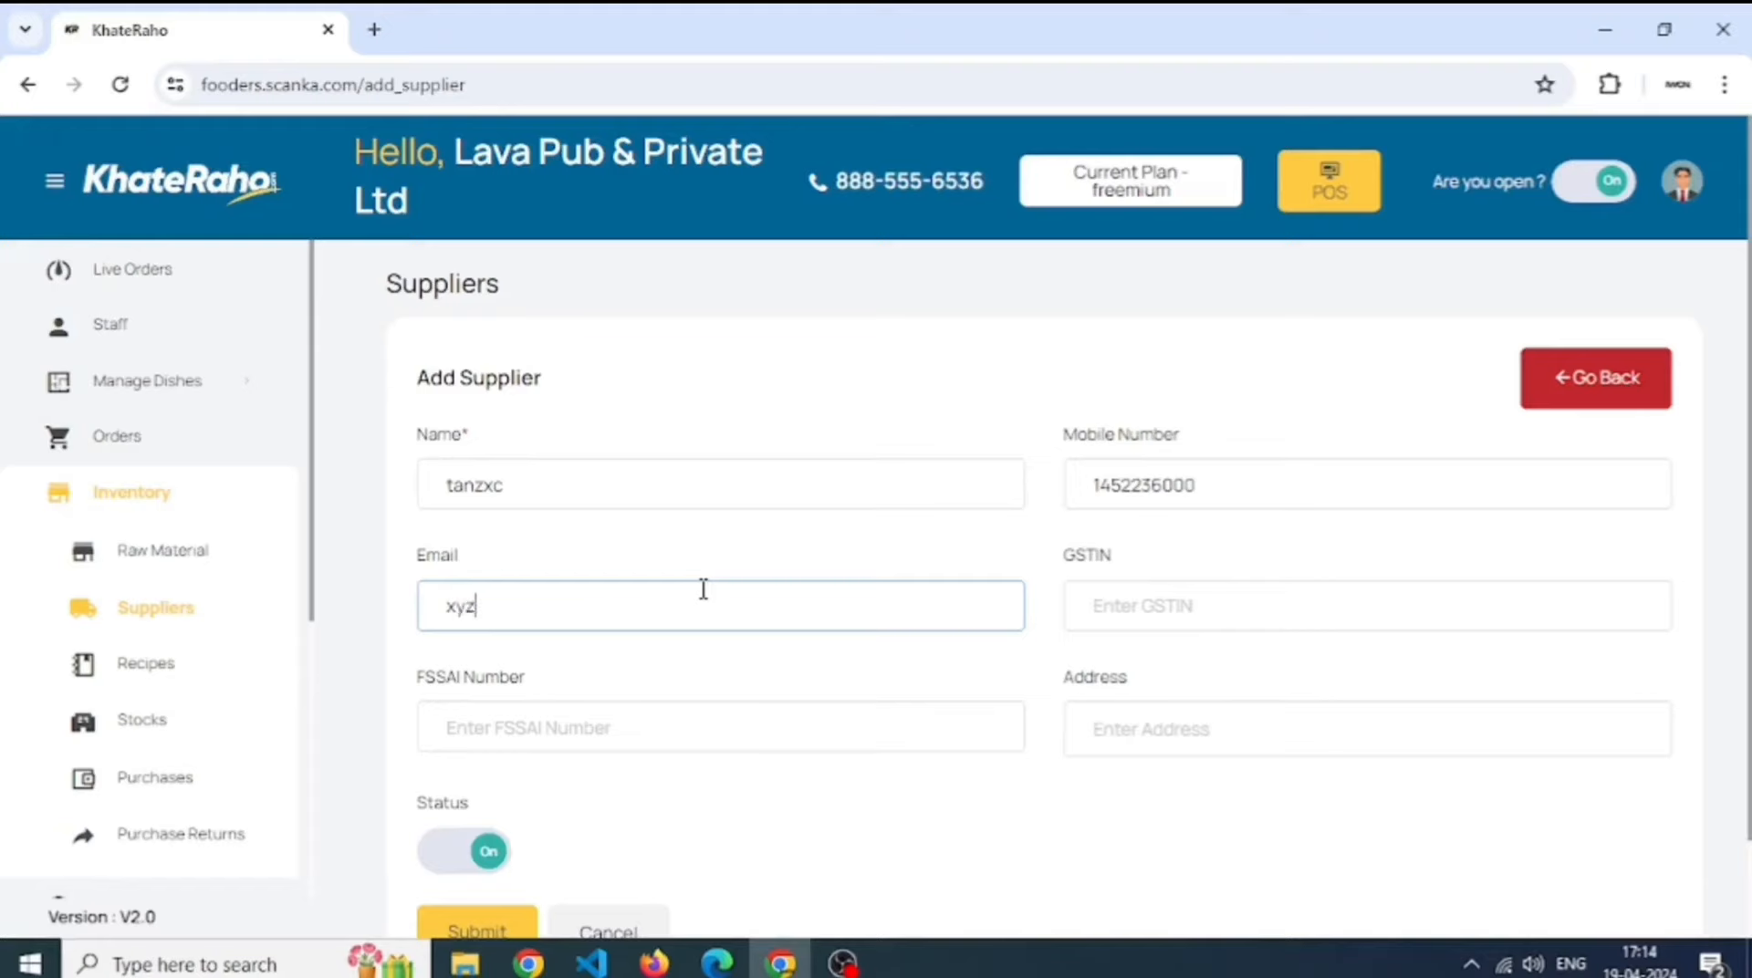
key(Tab)
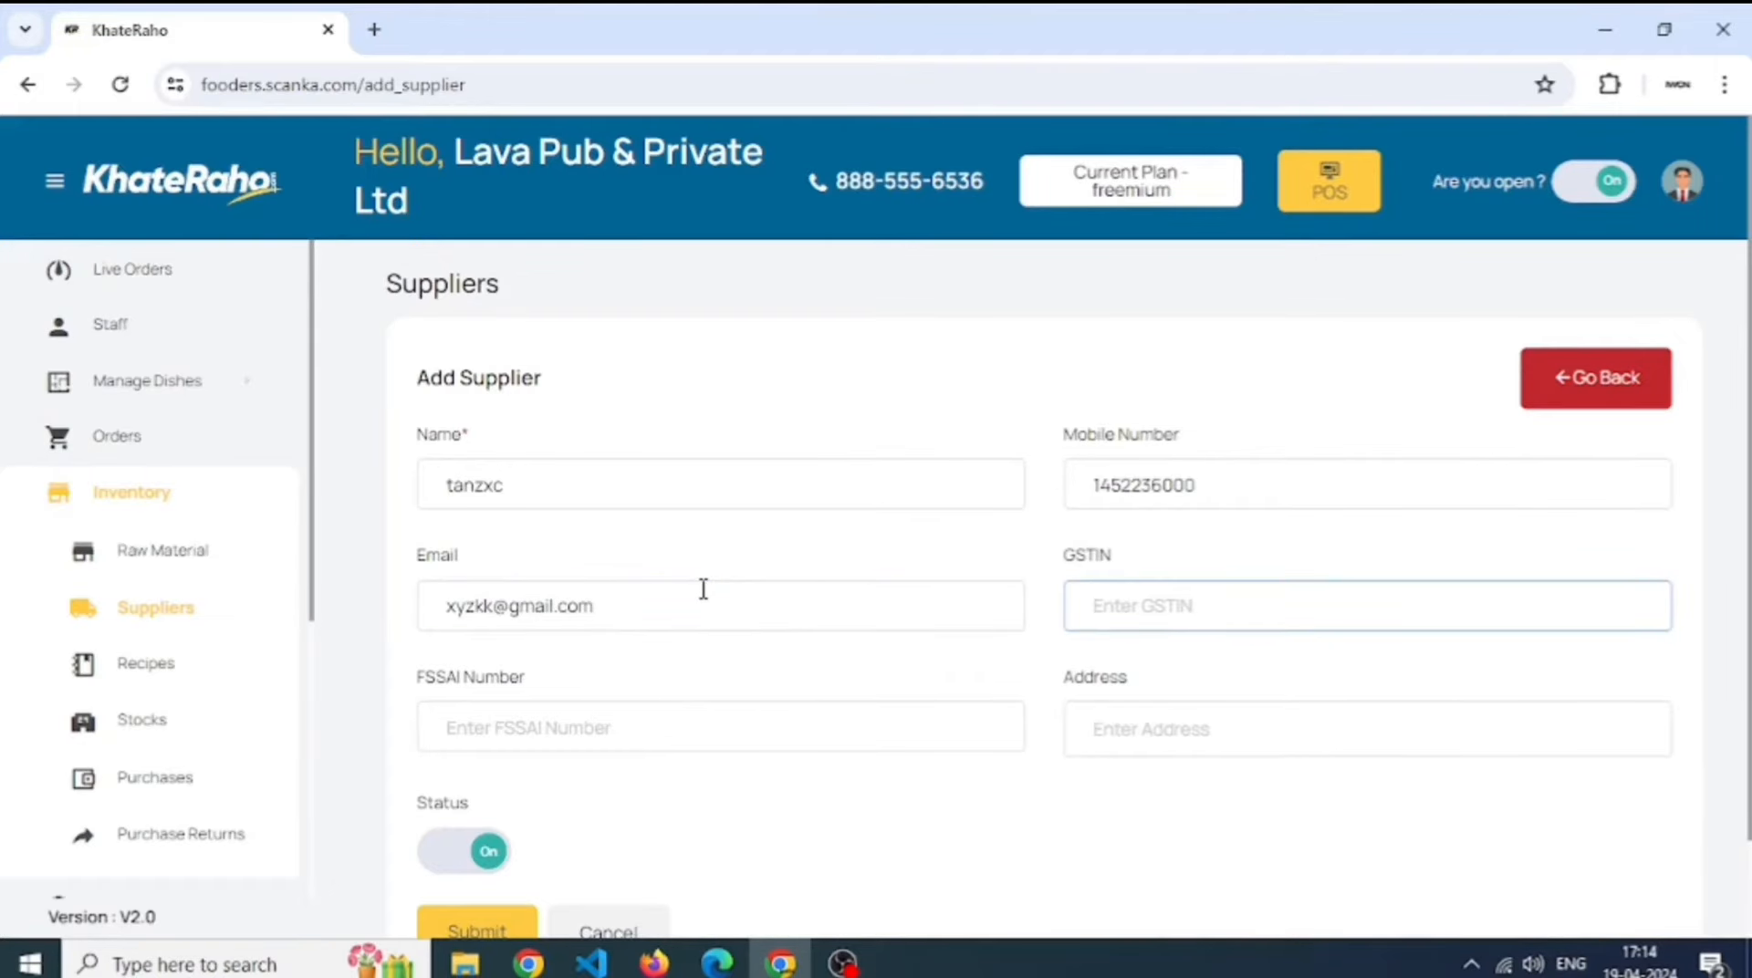
scroll(703, 588, down, 1)
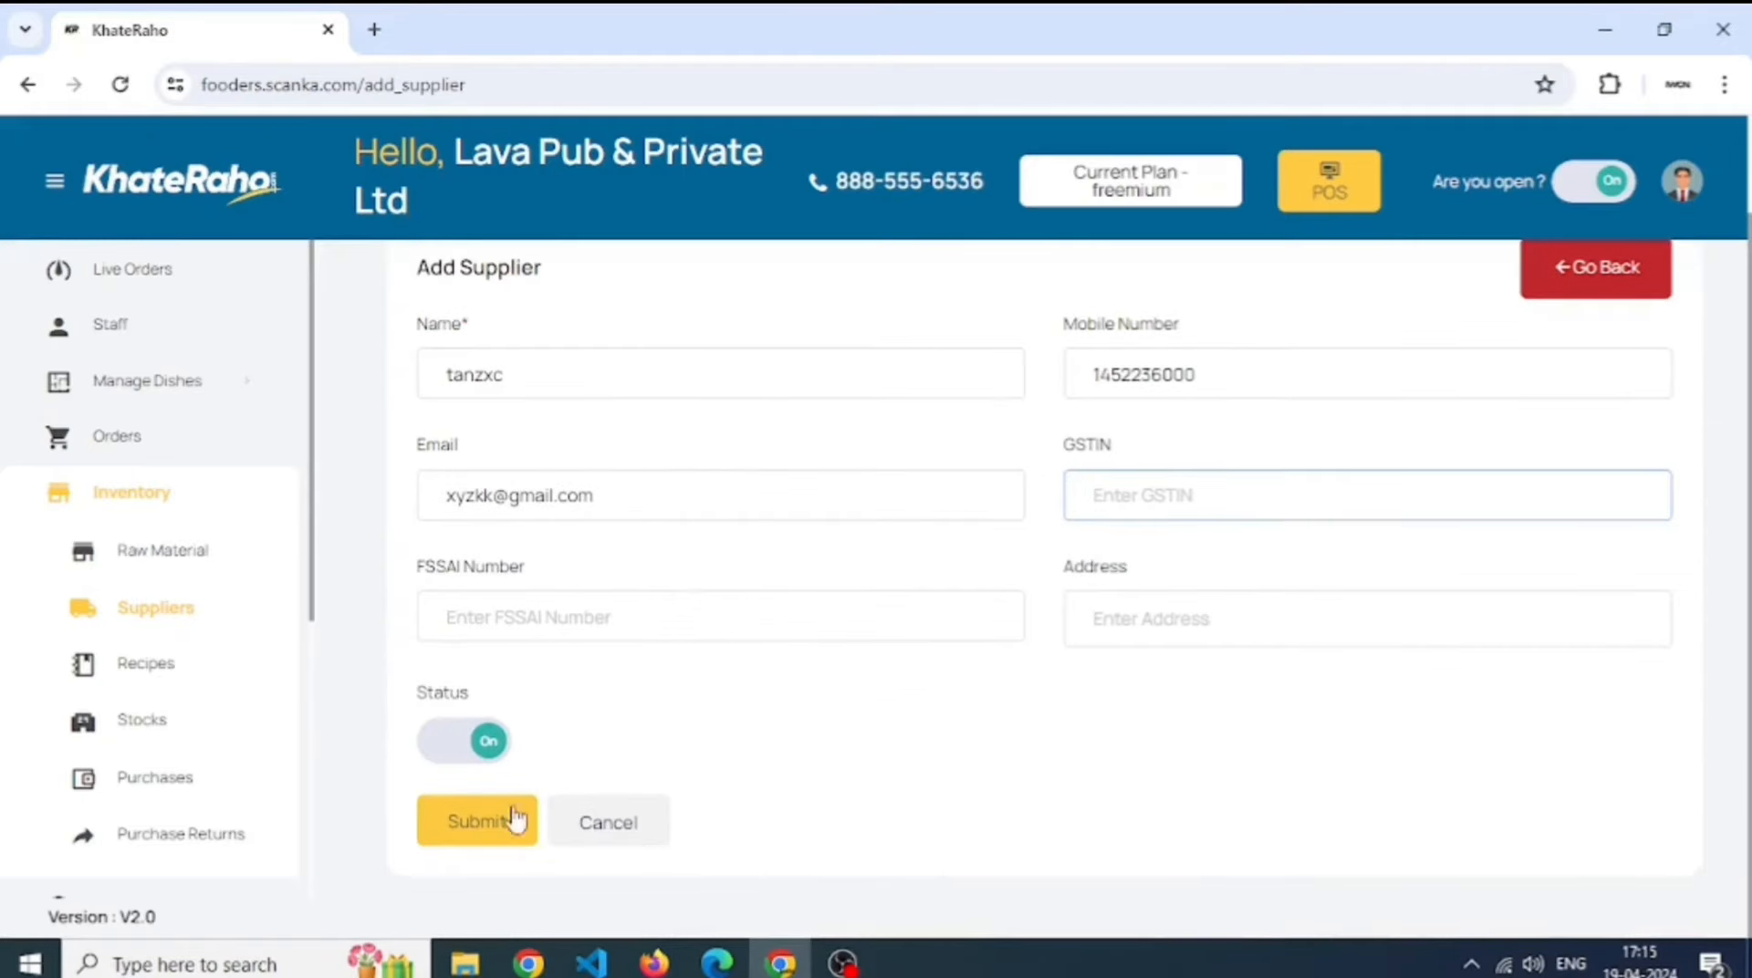
click(479, 832)
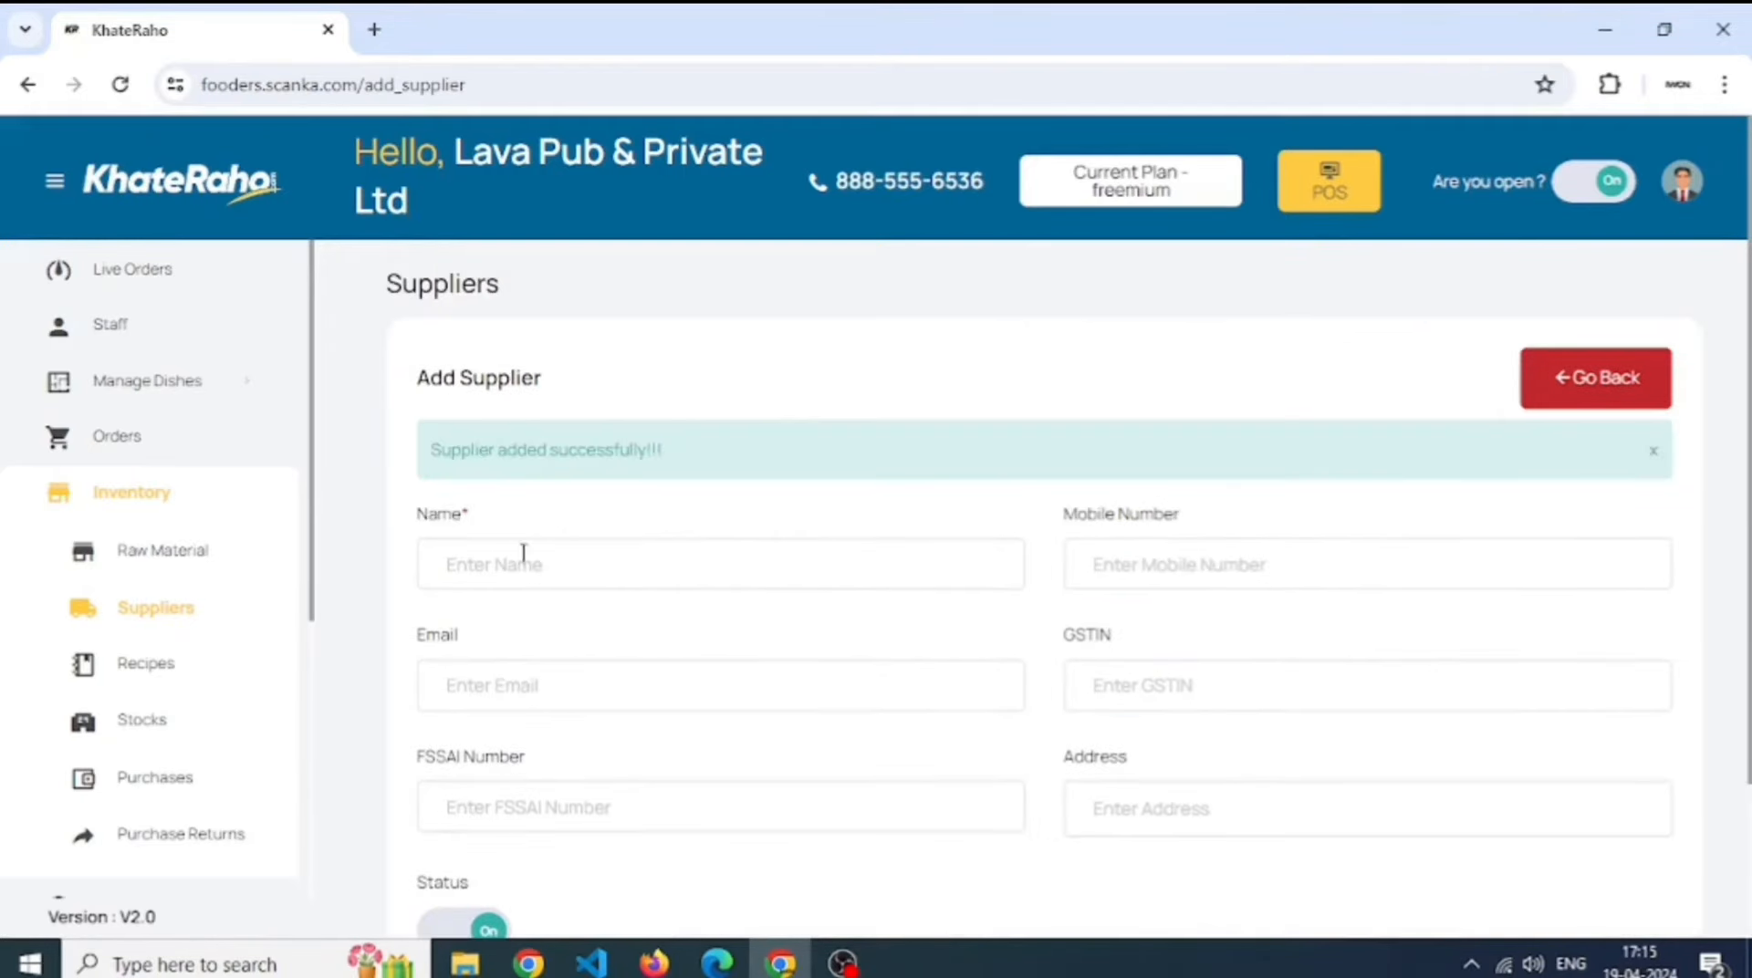
- Find the new supplier on page 2 of the suppliers list
click(208, 625)
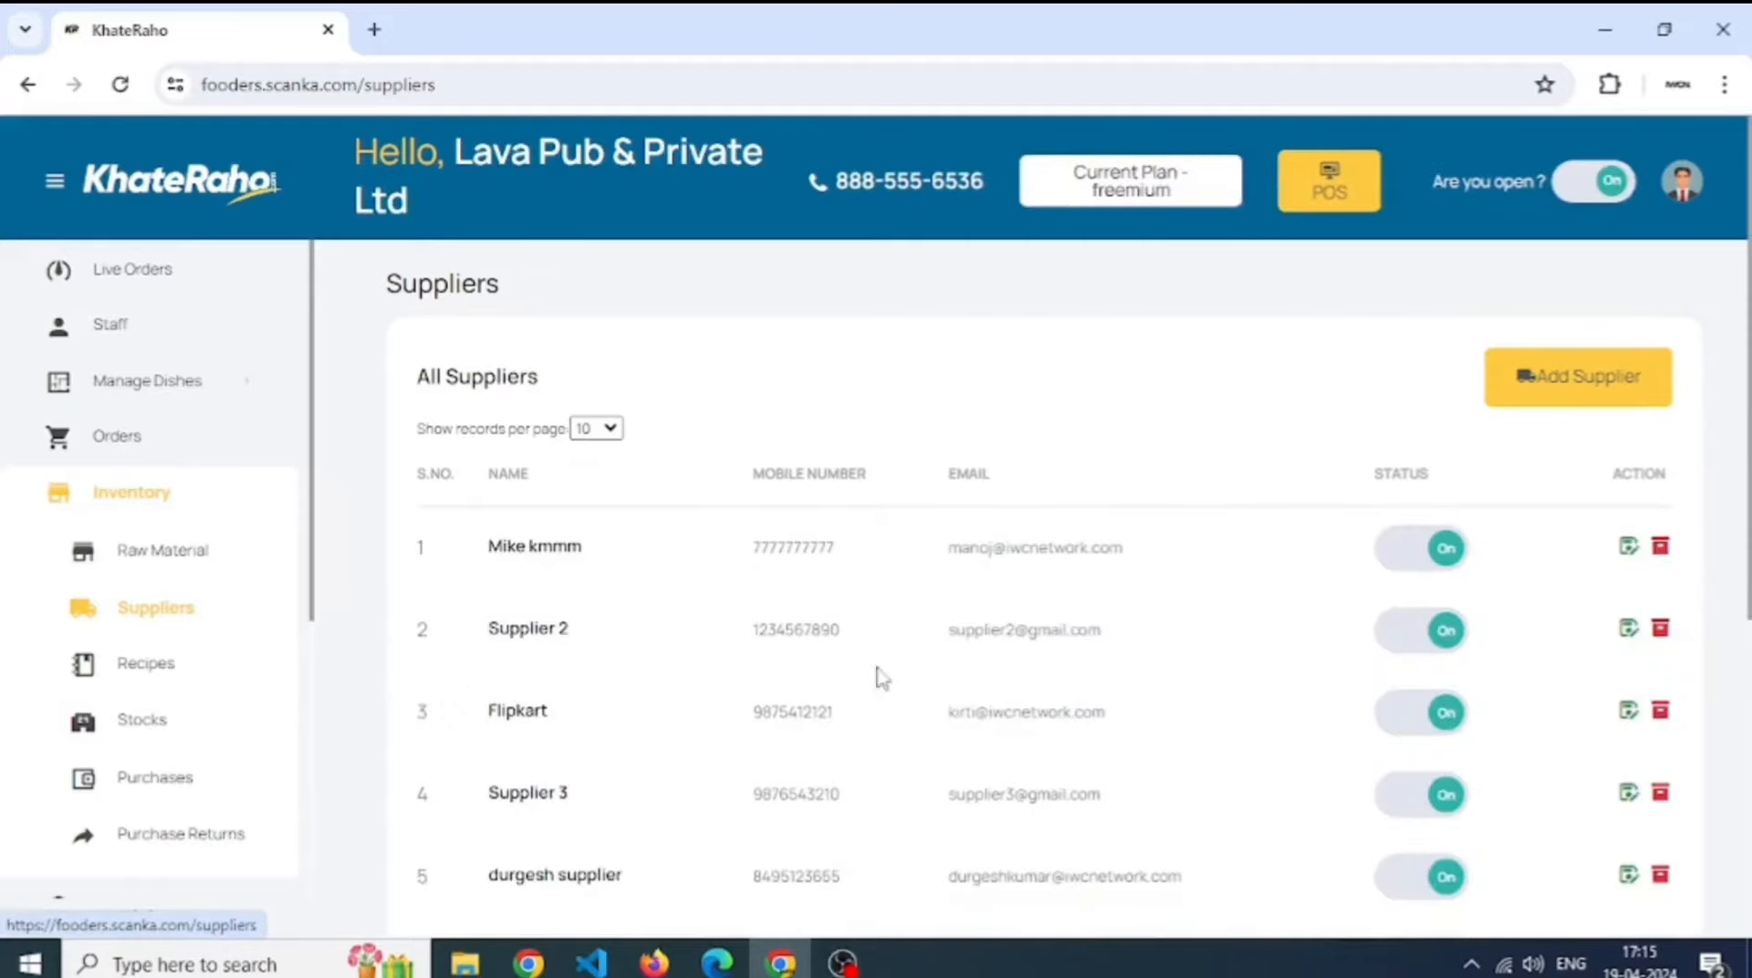
scroll(1077, 682, down, 5)
click(1593, 825)
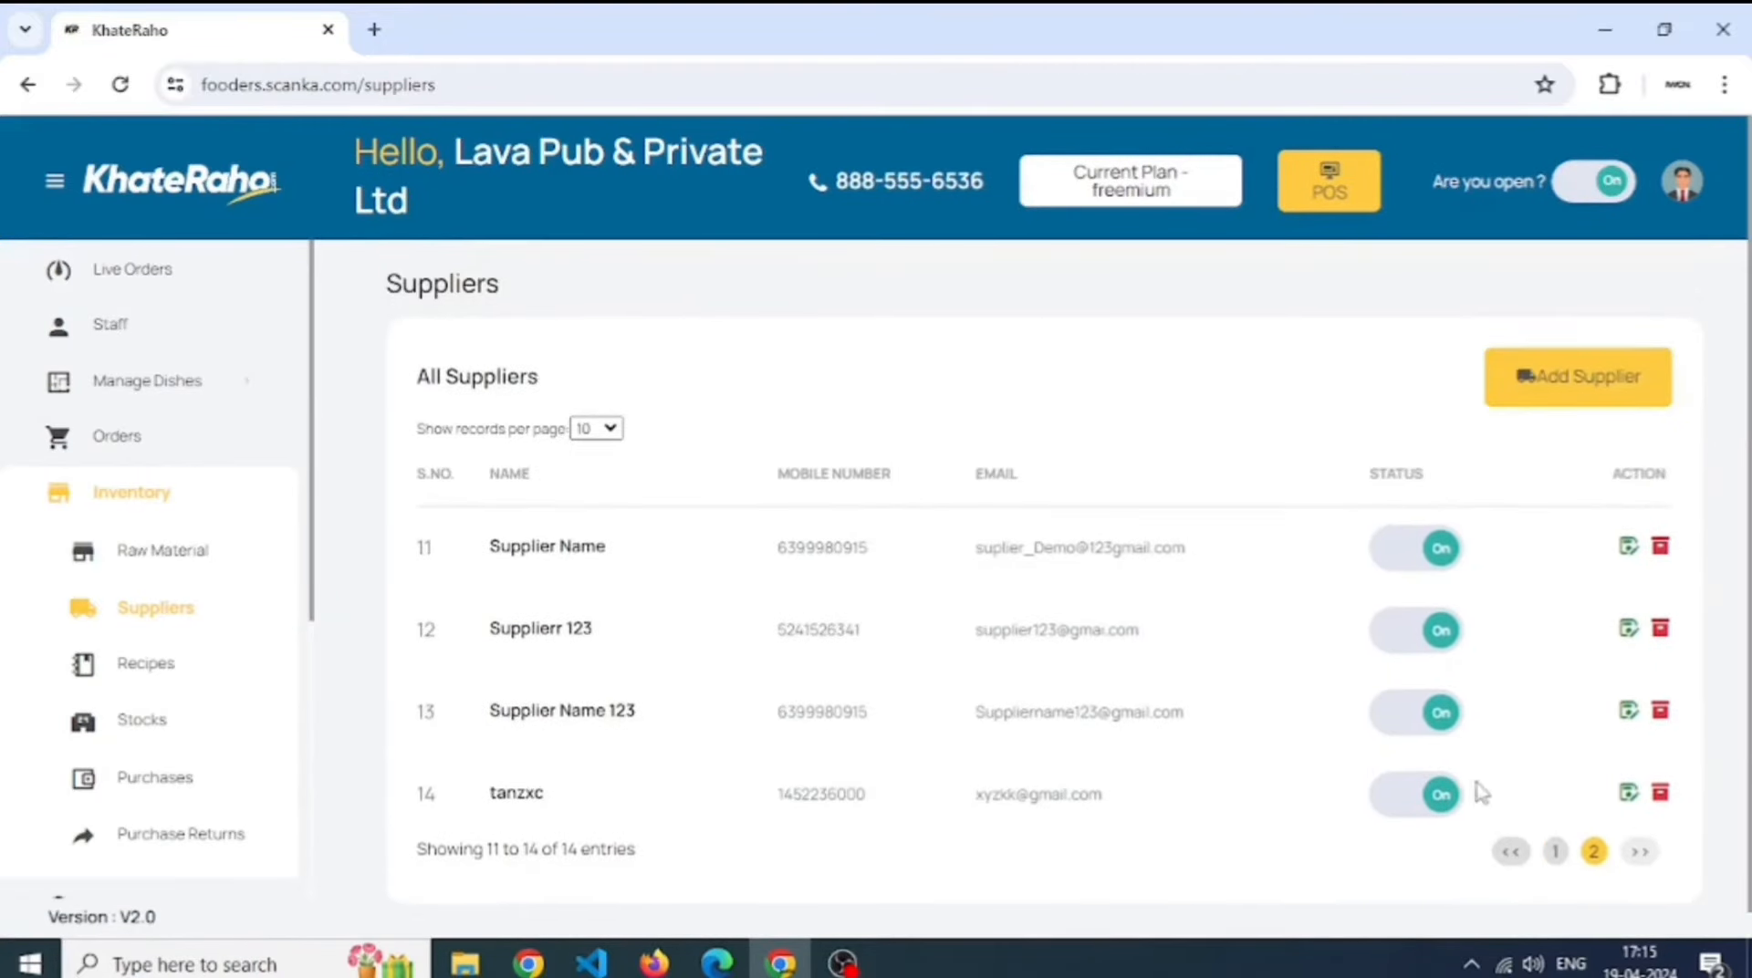
drag(489, 777, 1498, 767)
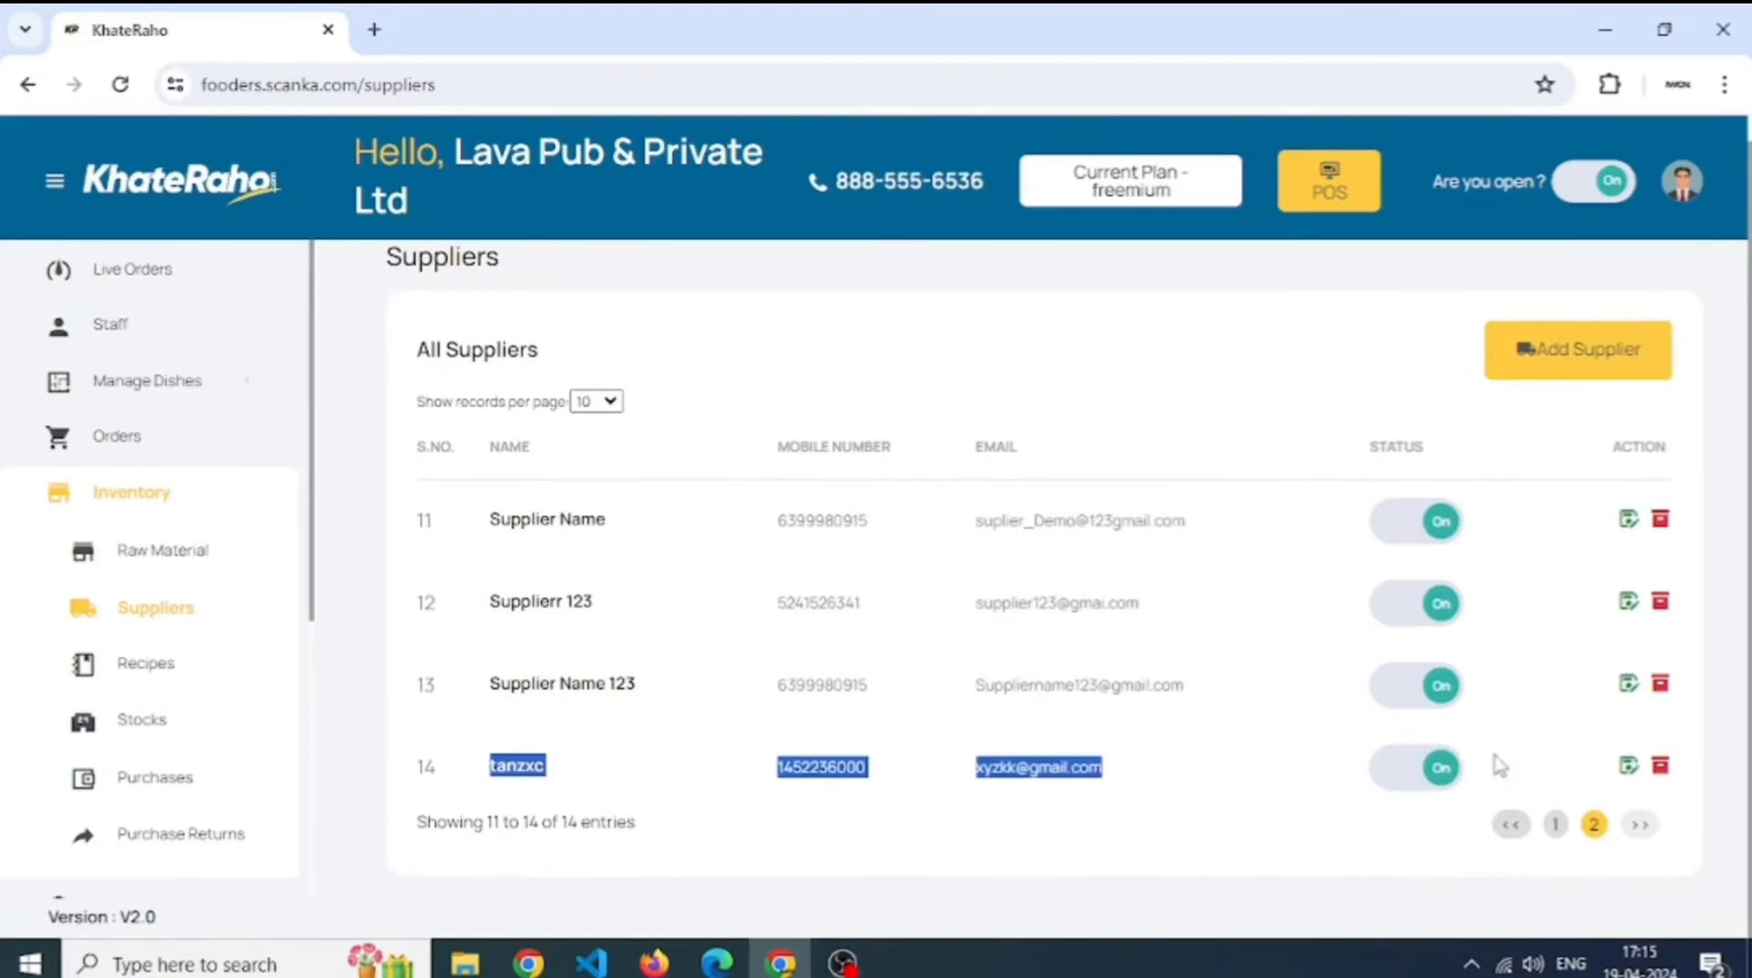
click(1555, 774)
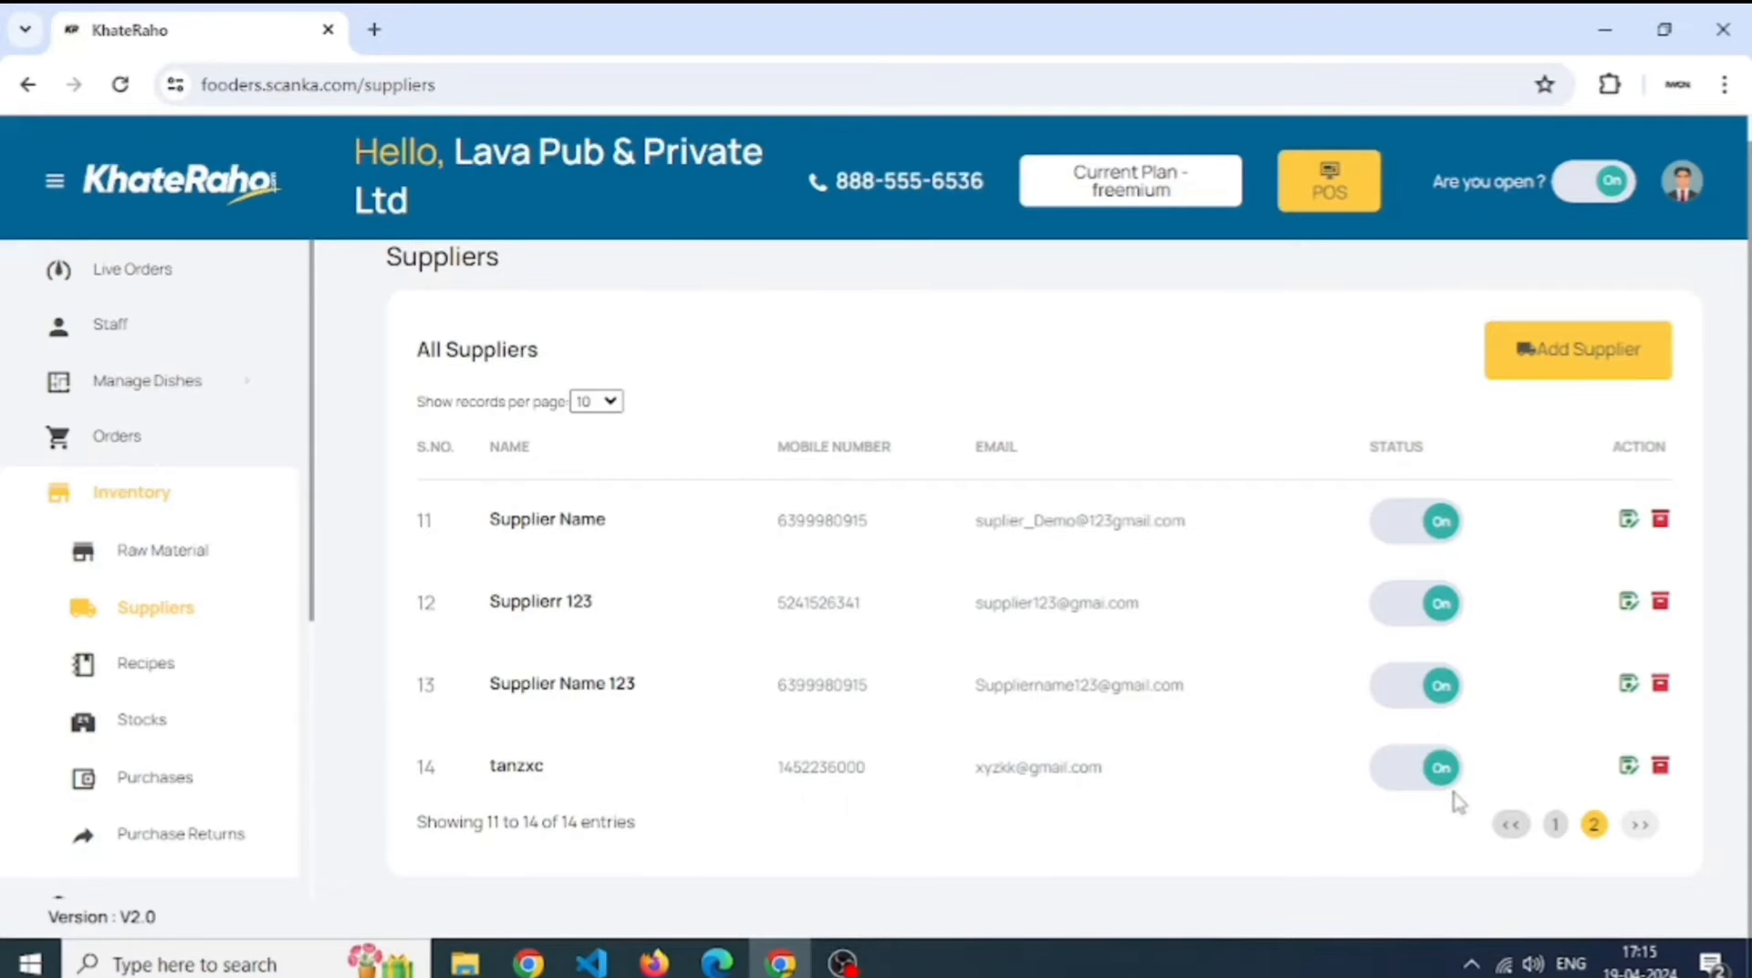
- Start a new dish under Manage Dishes > Dishes/Products in the Drinks category
click(182, 684)
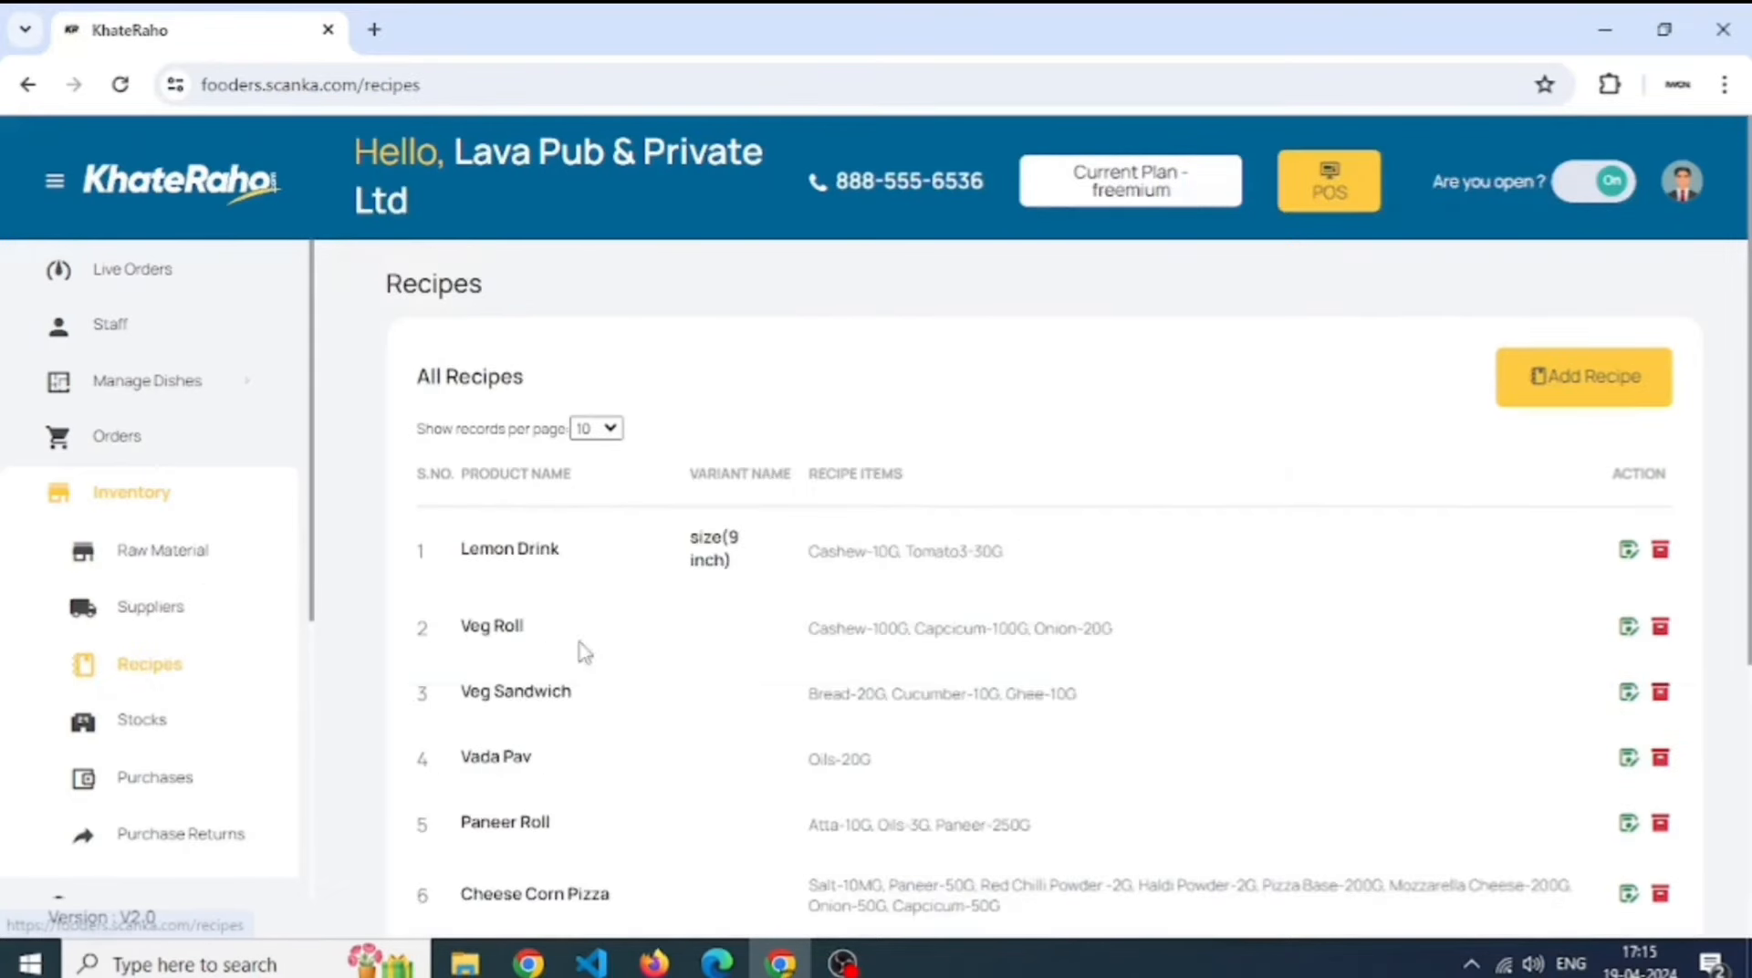
click(173, 381)
click(188, 493)
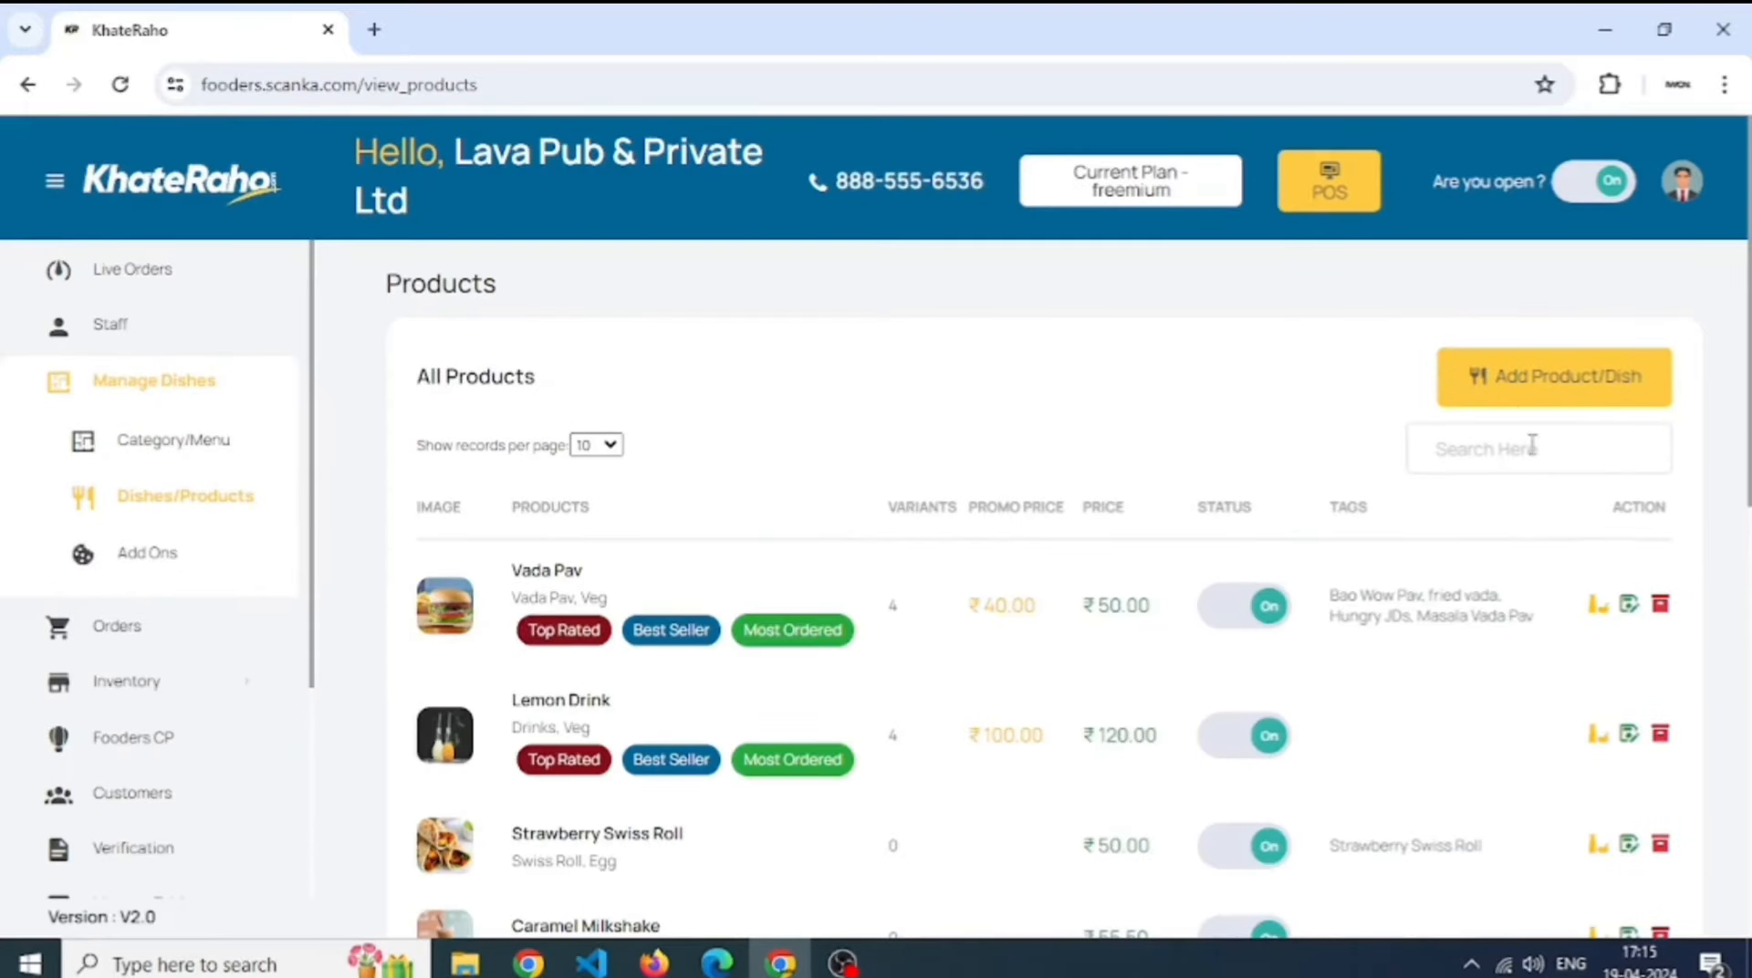
click(1519, 398)
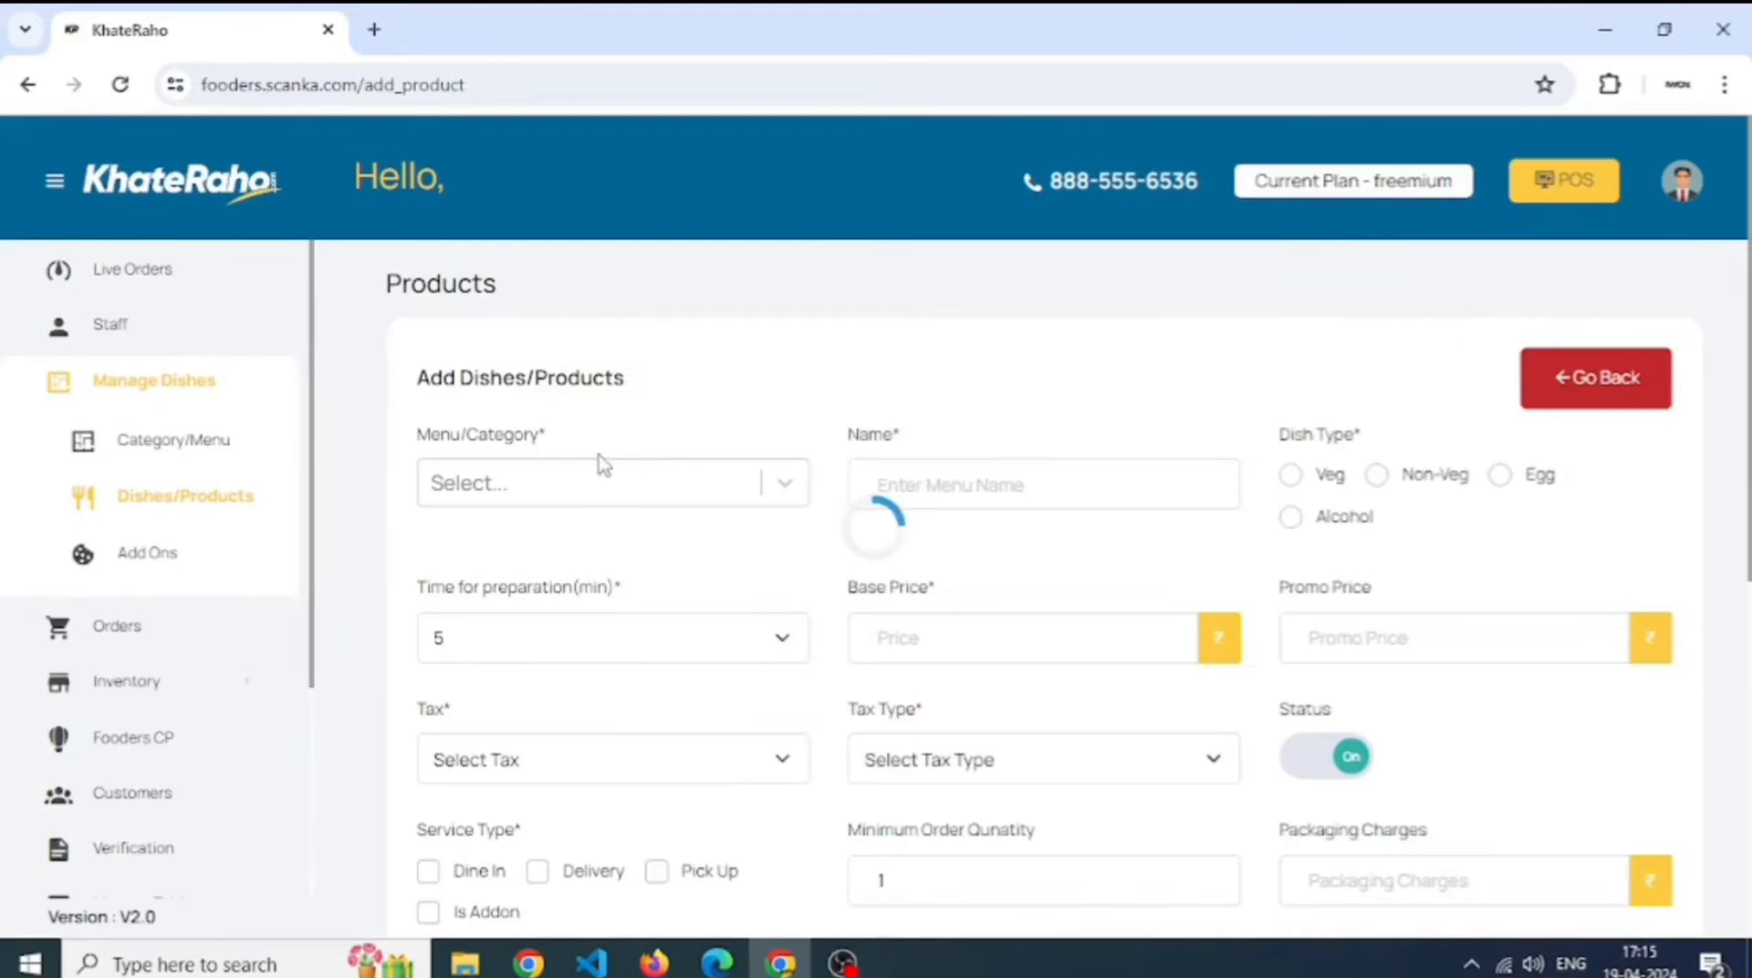
click(648, 497)
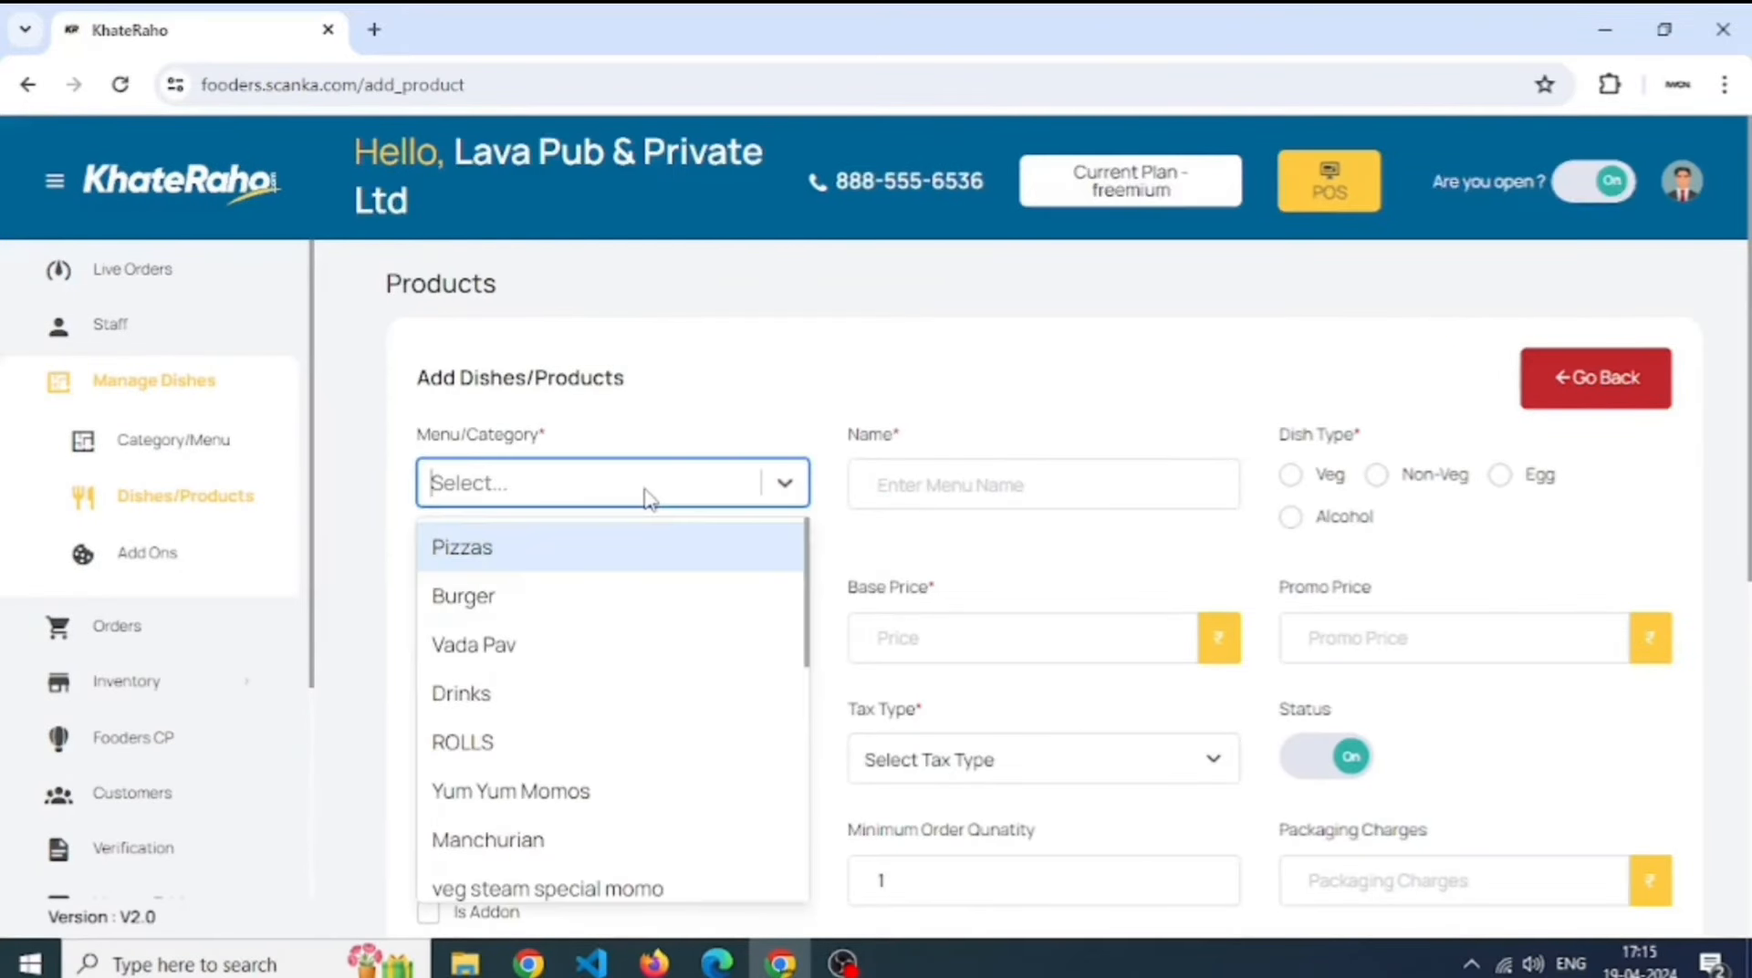
click(638, 702)
- Name the dish Elaichi Shake, mark it Veg, and set base price 50
click(986, 481)
text(Elaichi)
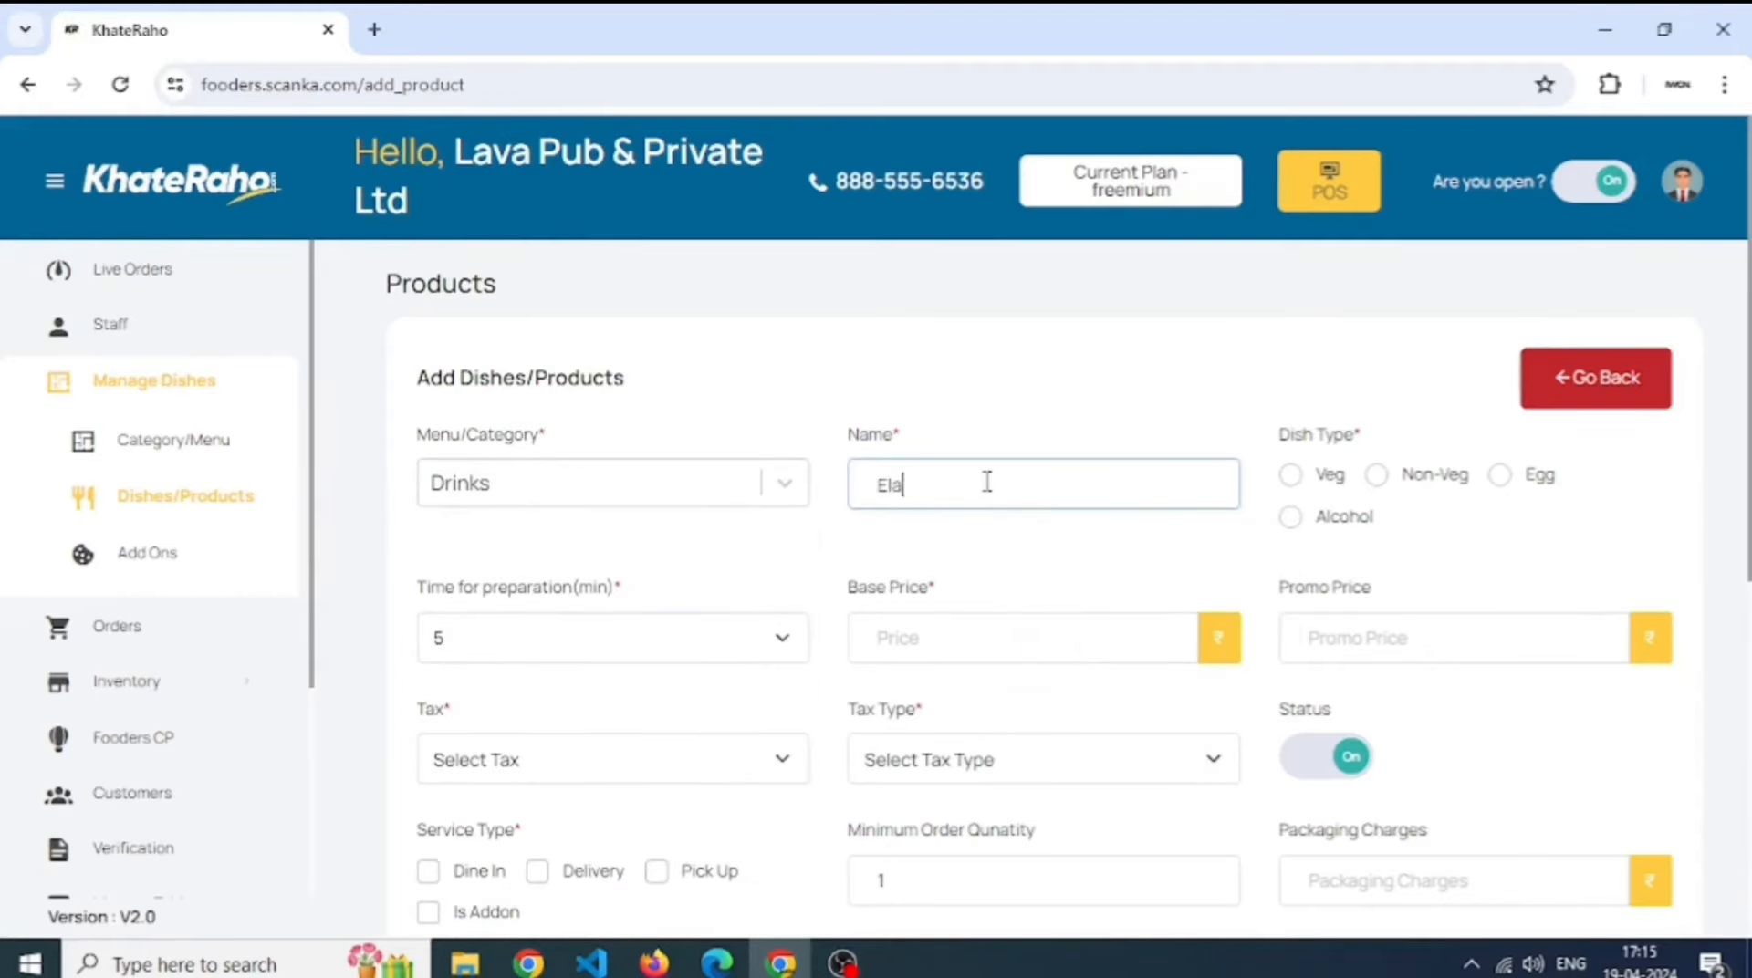
key(Tab)
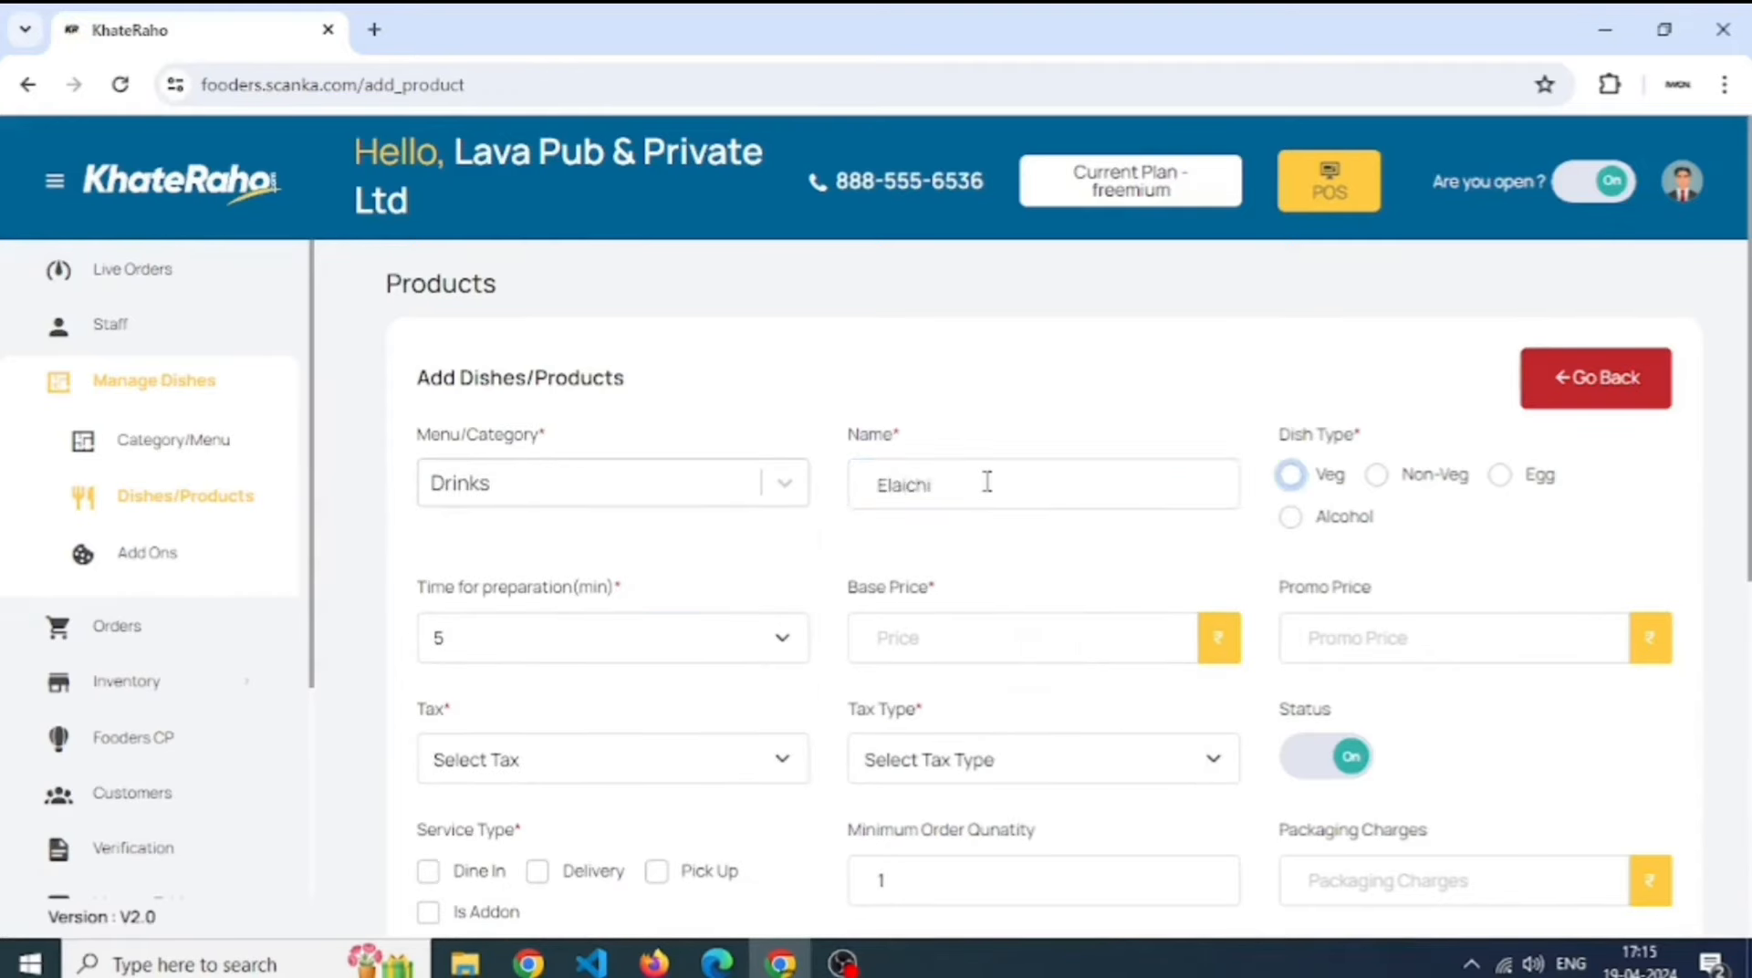
click(986, 481)
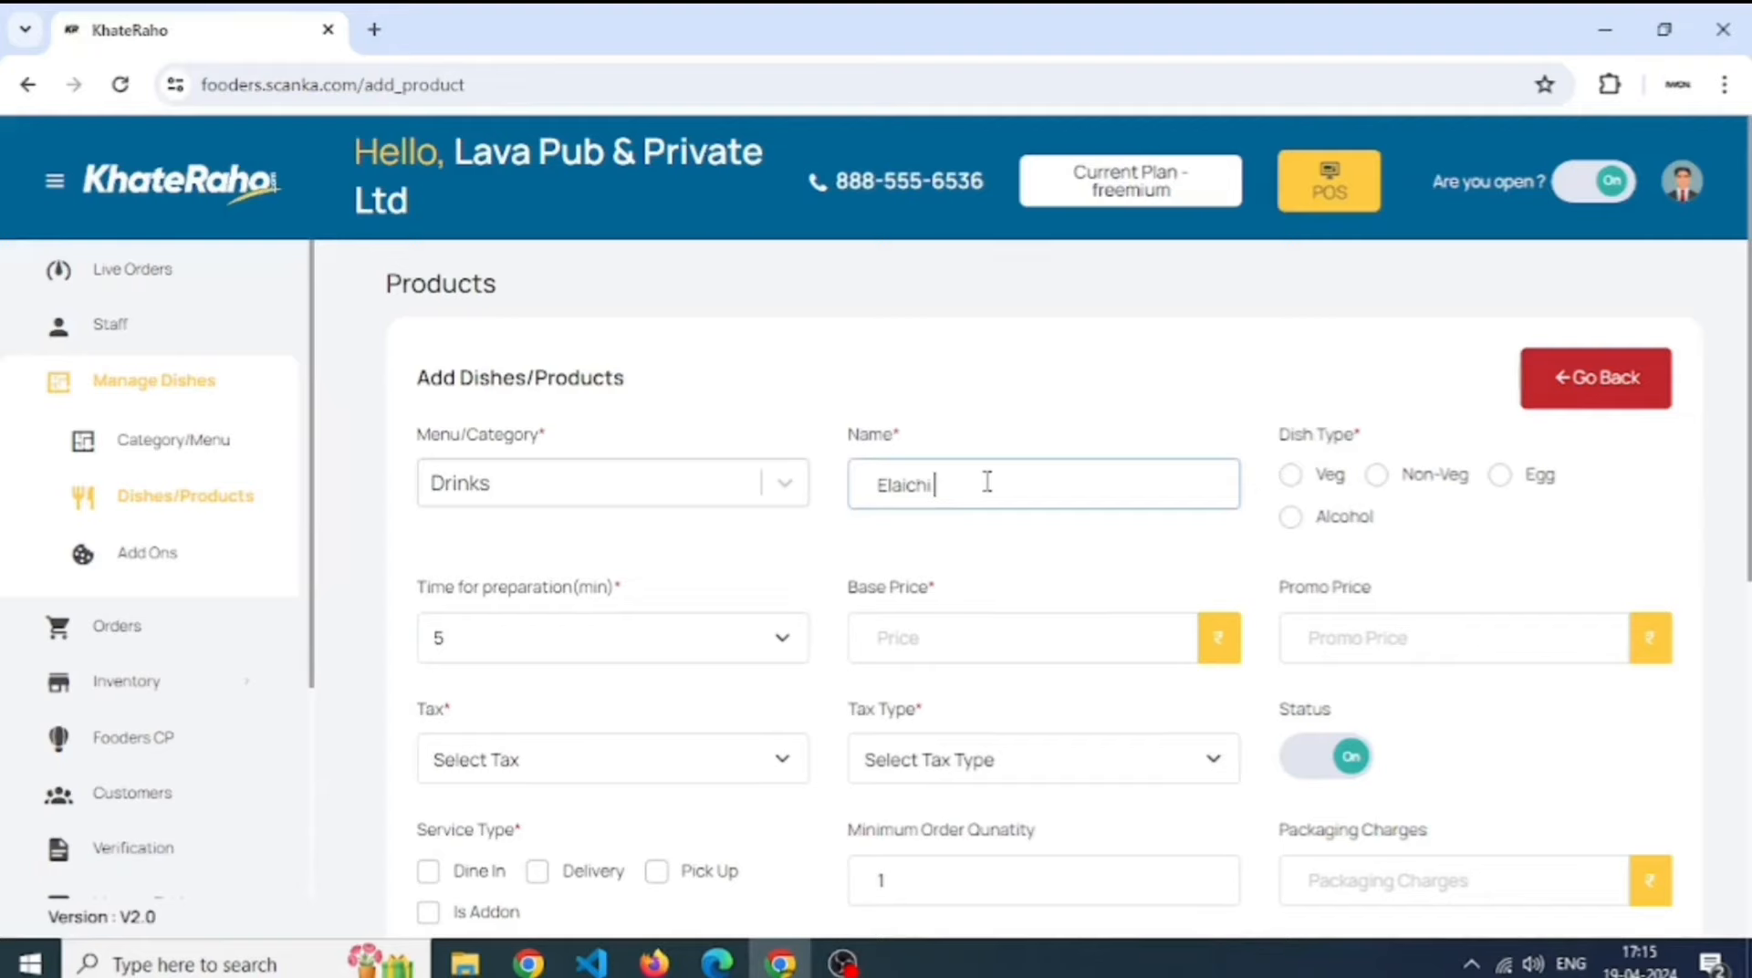
text(Shake)
key(Tab)
key(space)
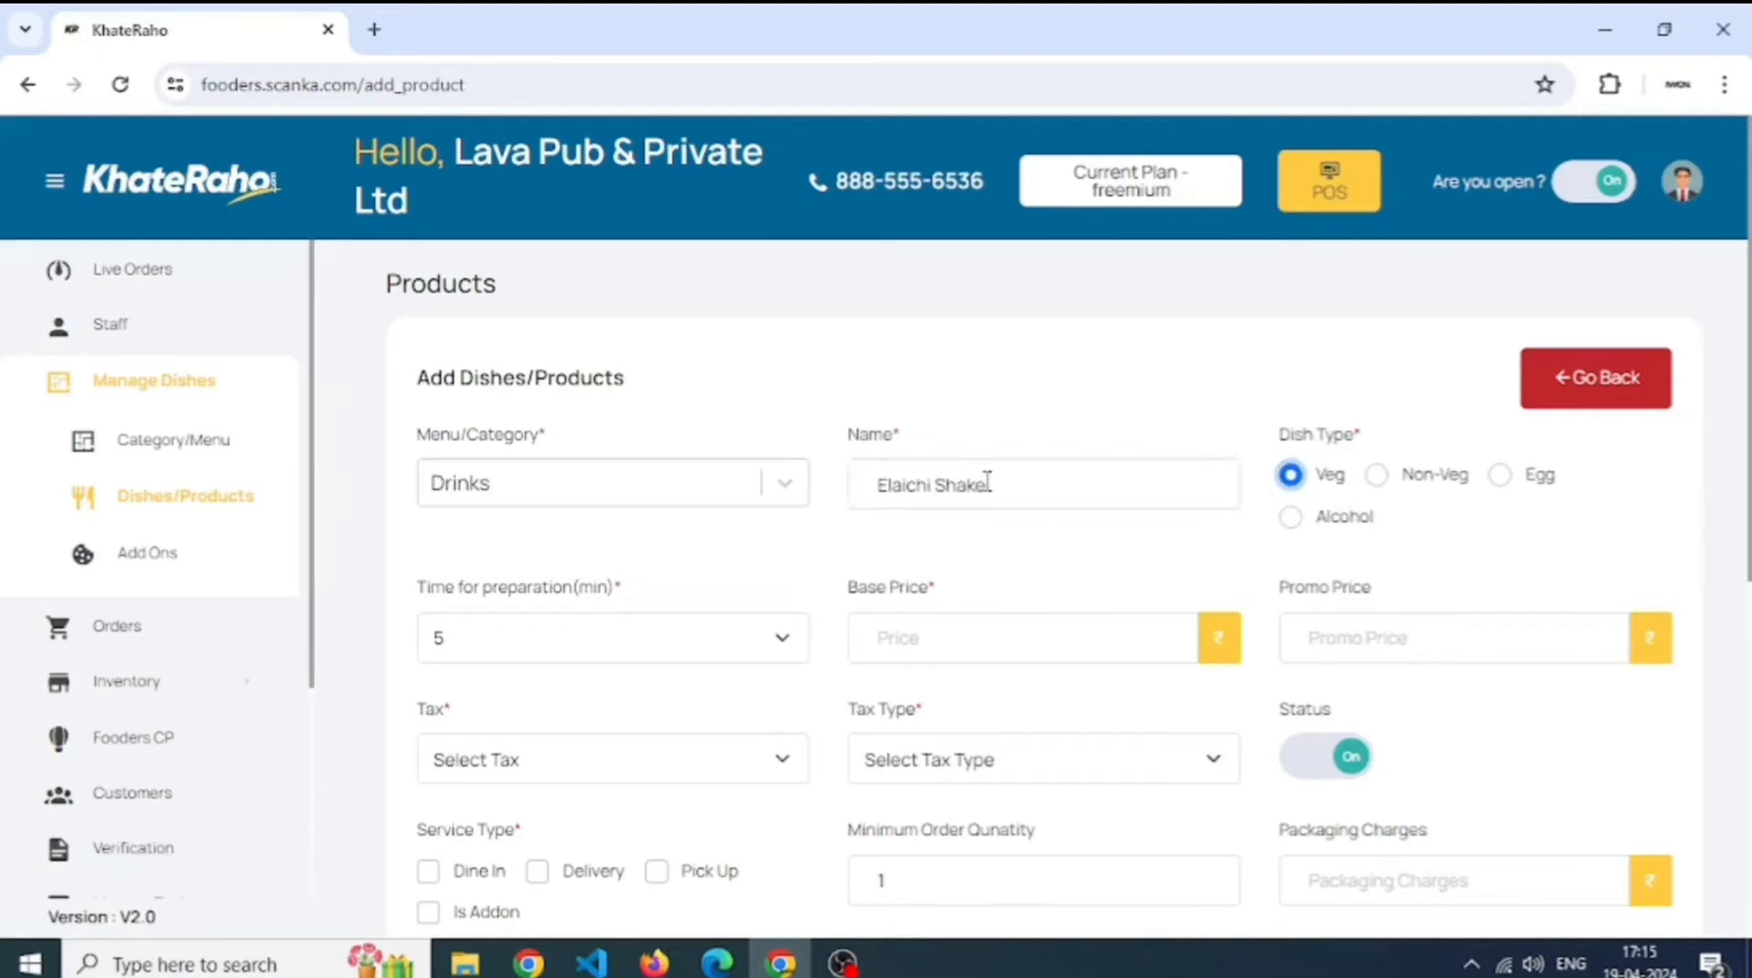
key(Tab)
key(Tab)
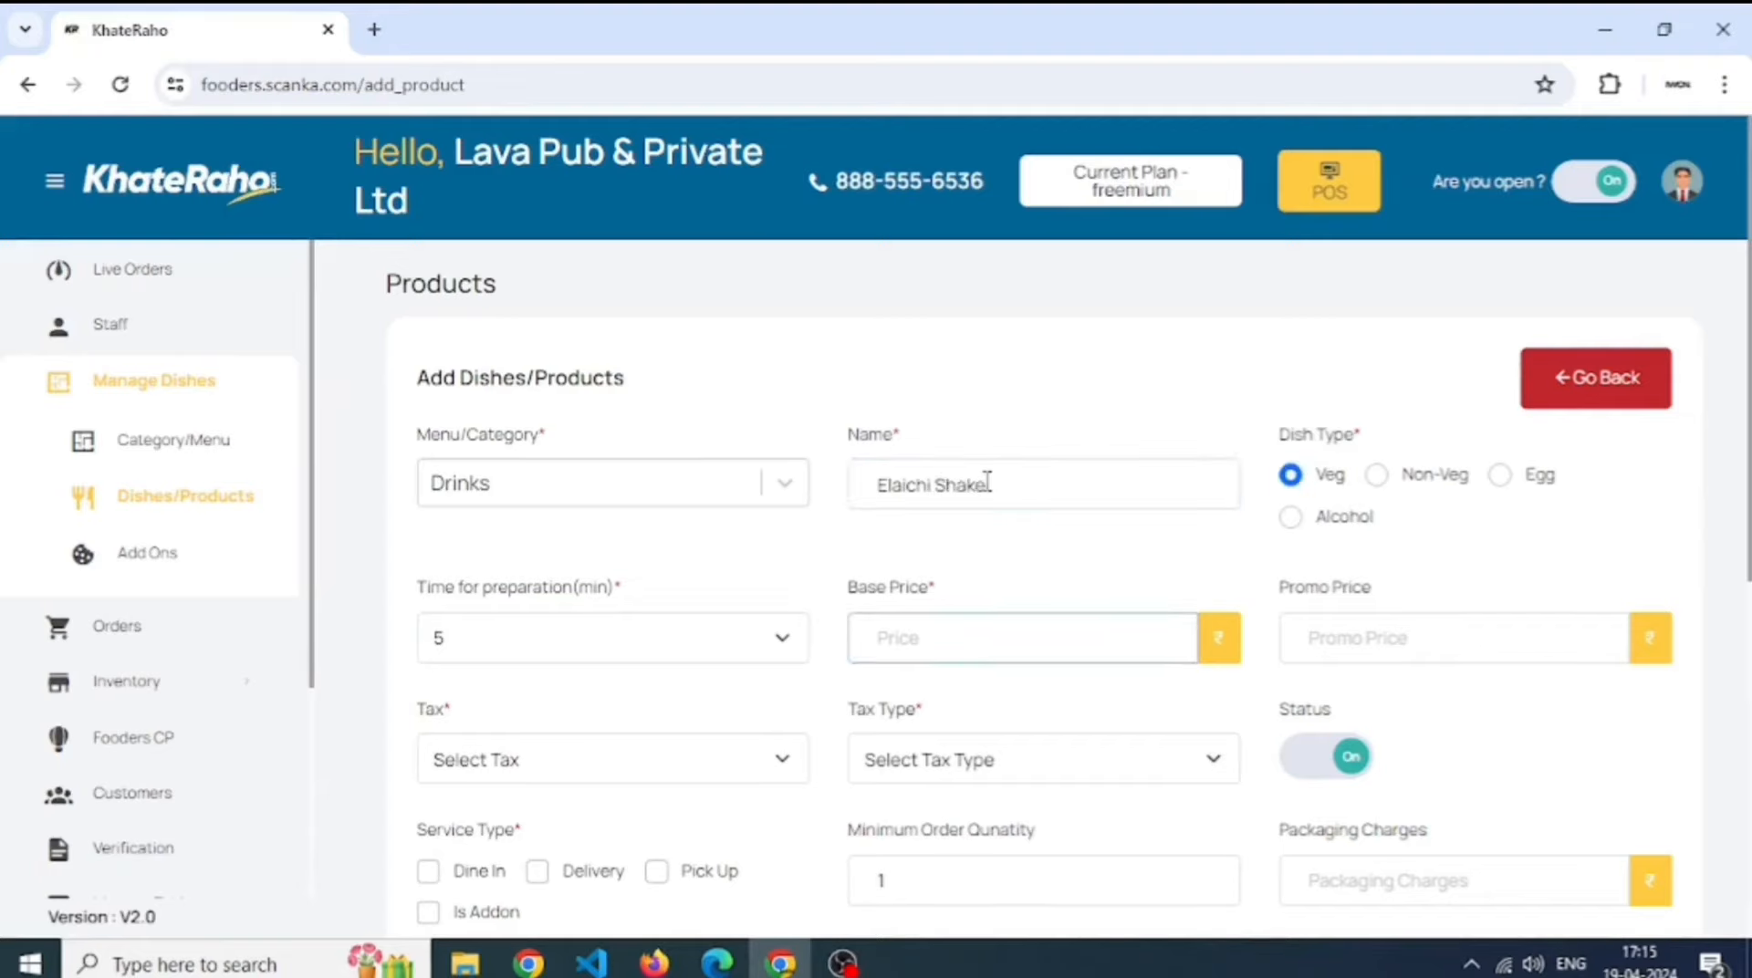
text(50)
key(Tab)
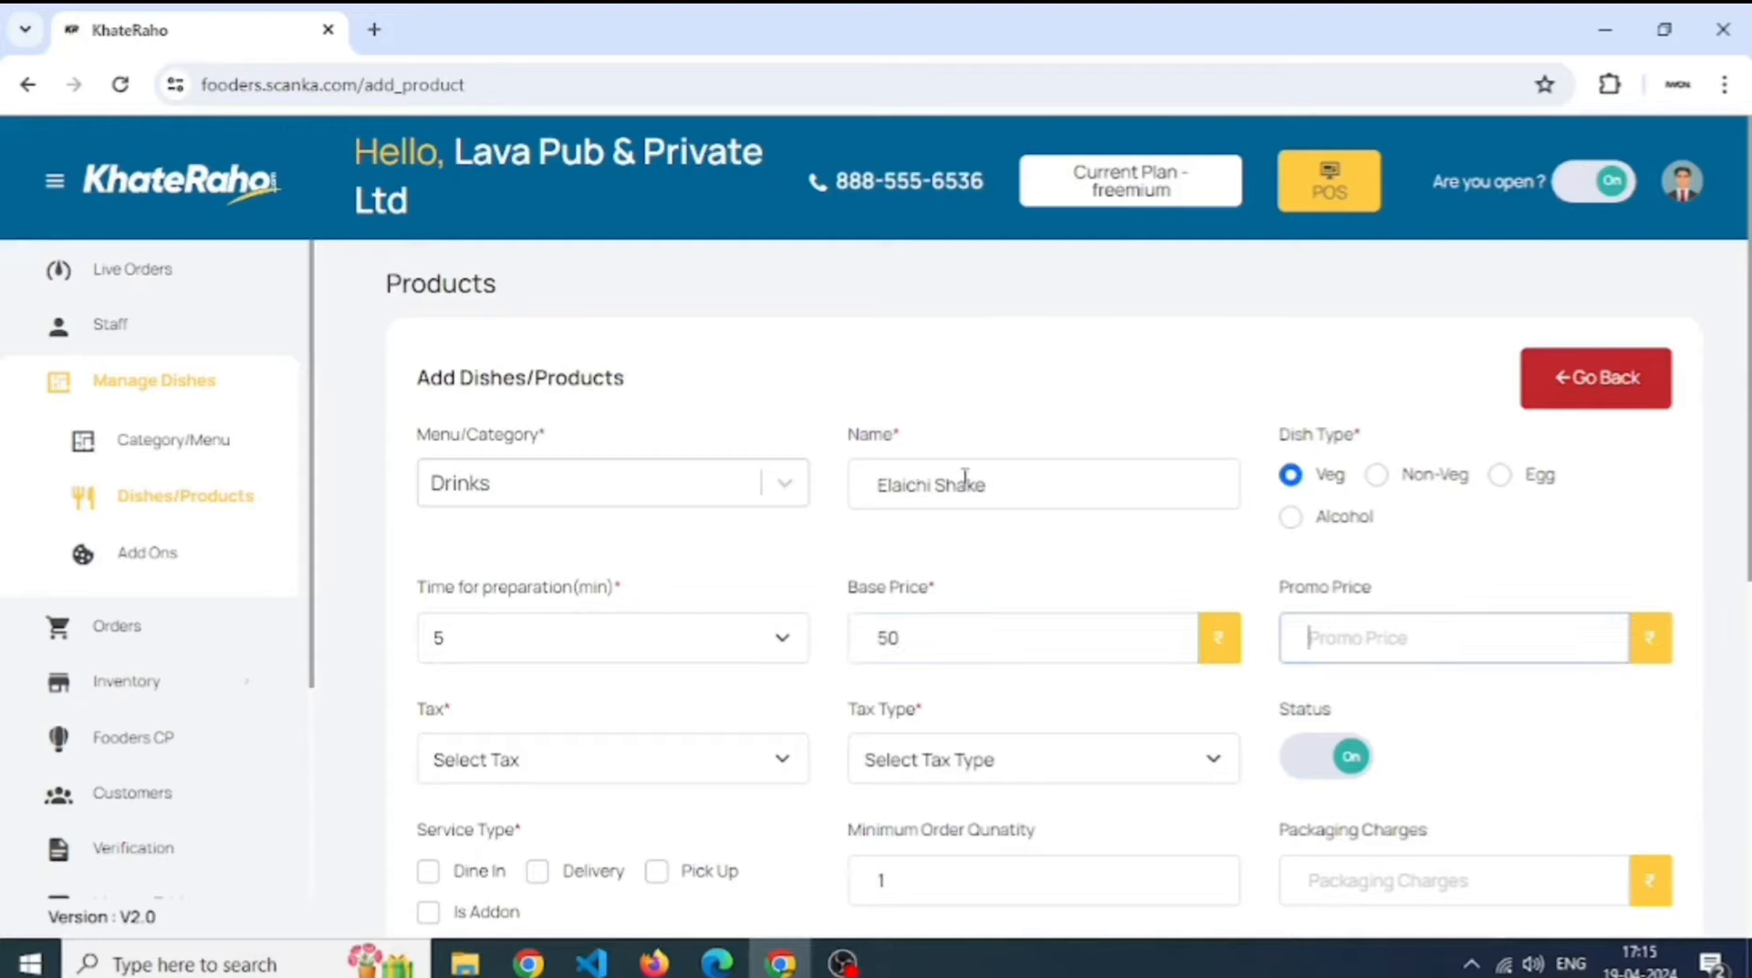
key(Tab)
- Apply 5% GST with tax type Exclude
click(730, 759)
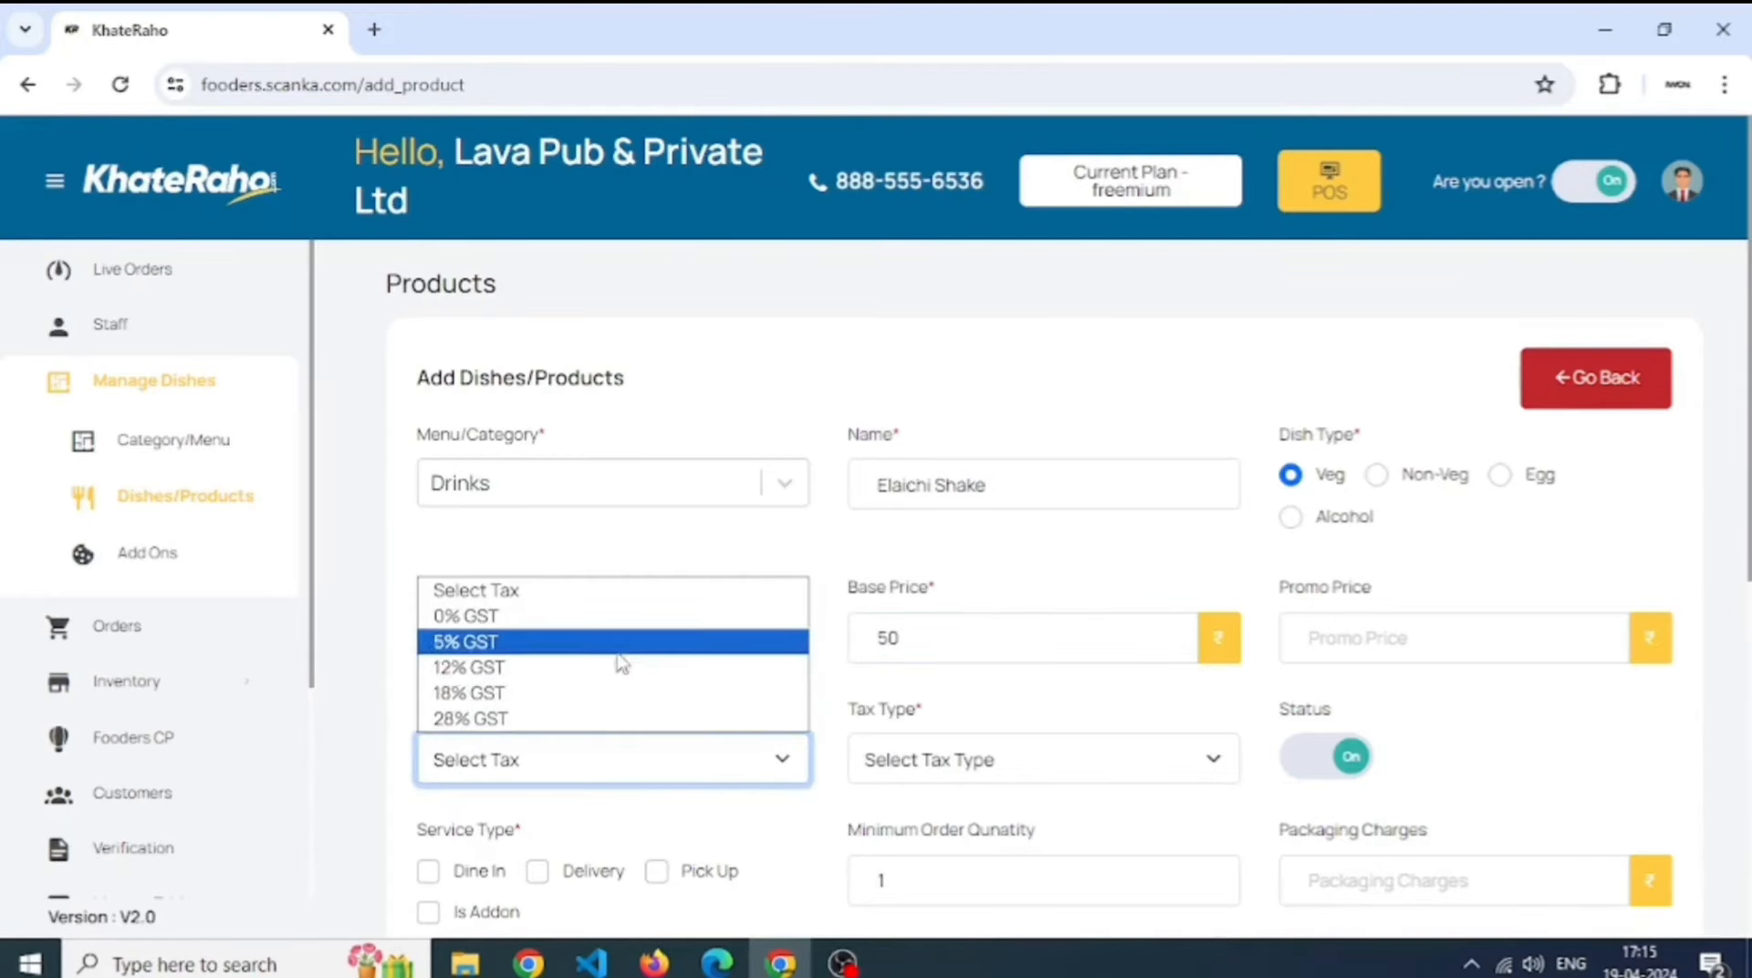
click(616, 648)
click(889, 763)
click(923, 821)
- Offer it for dine-in, delivery and pick-up, tag it 'elaichi shake', and save
scroll(508, 646, down, 3)
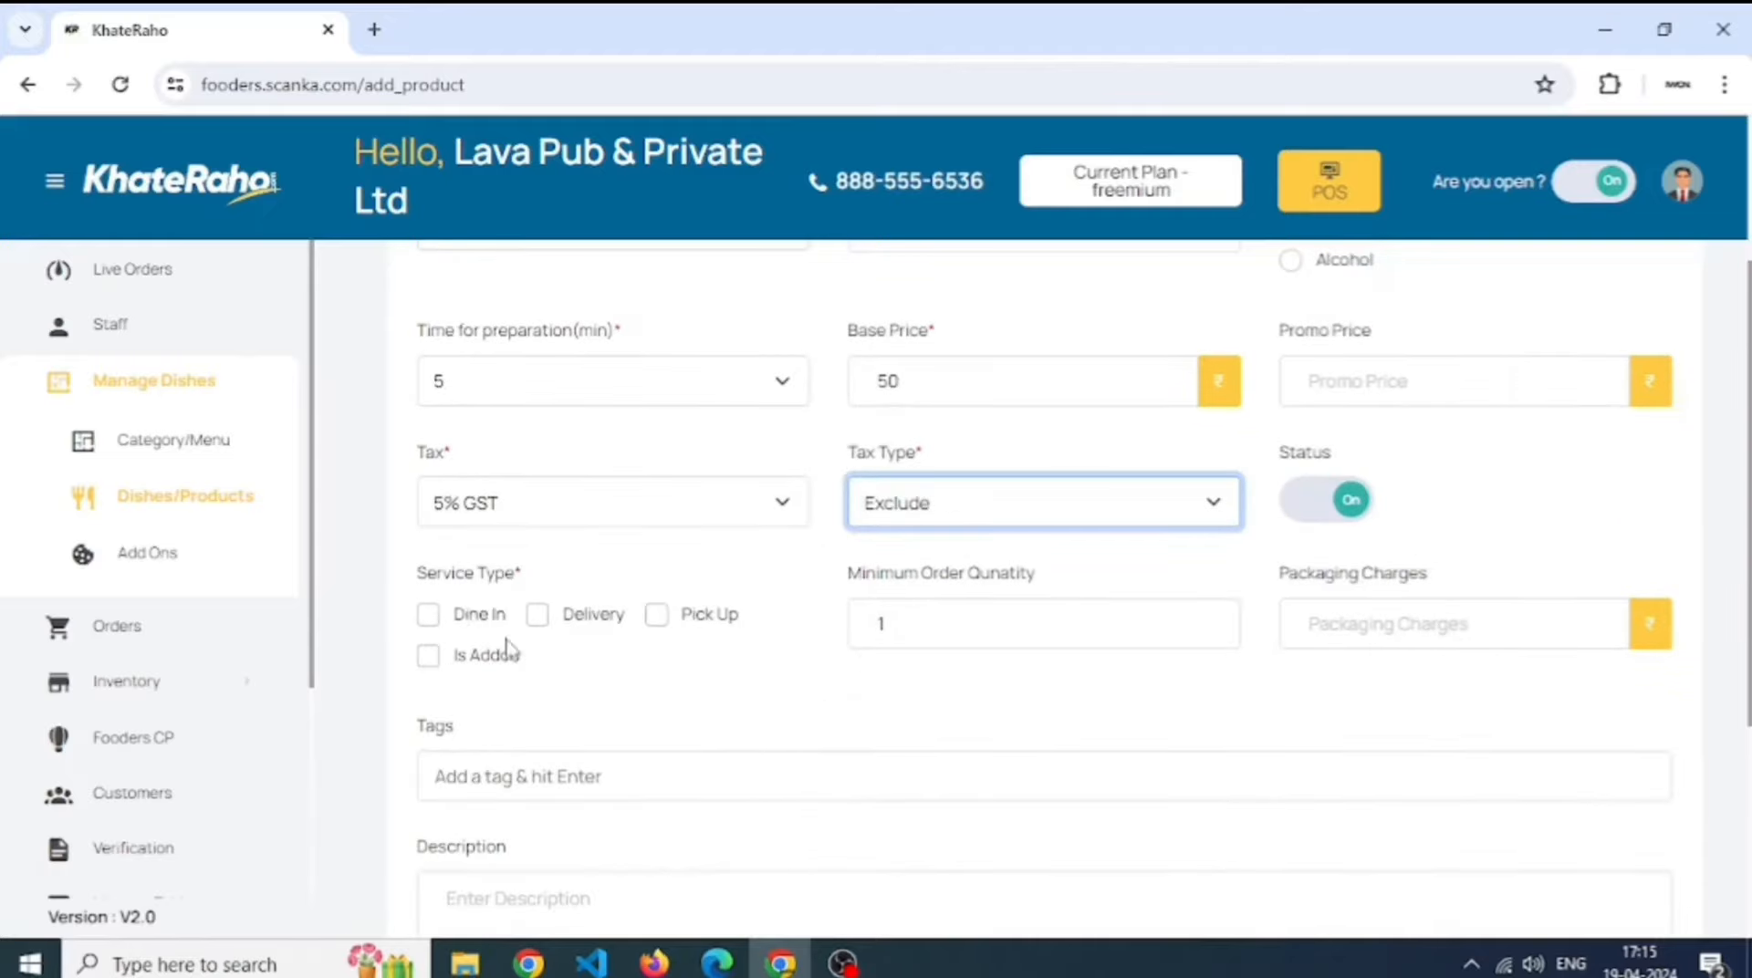
click(456, 614)
click(537, 614)
click(656, 614)
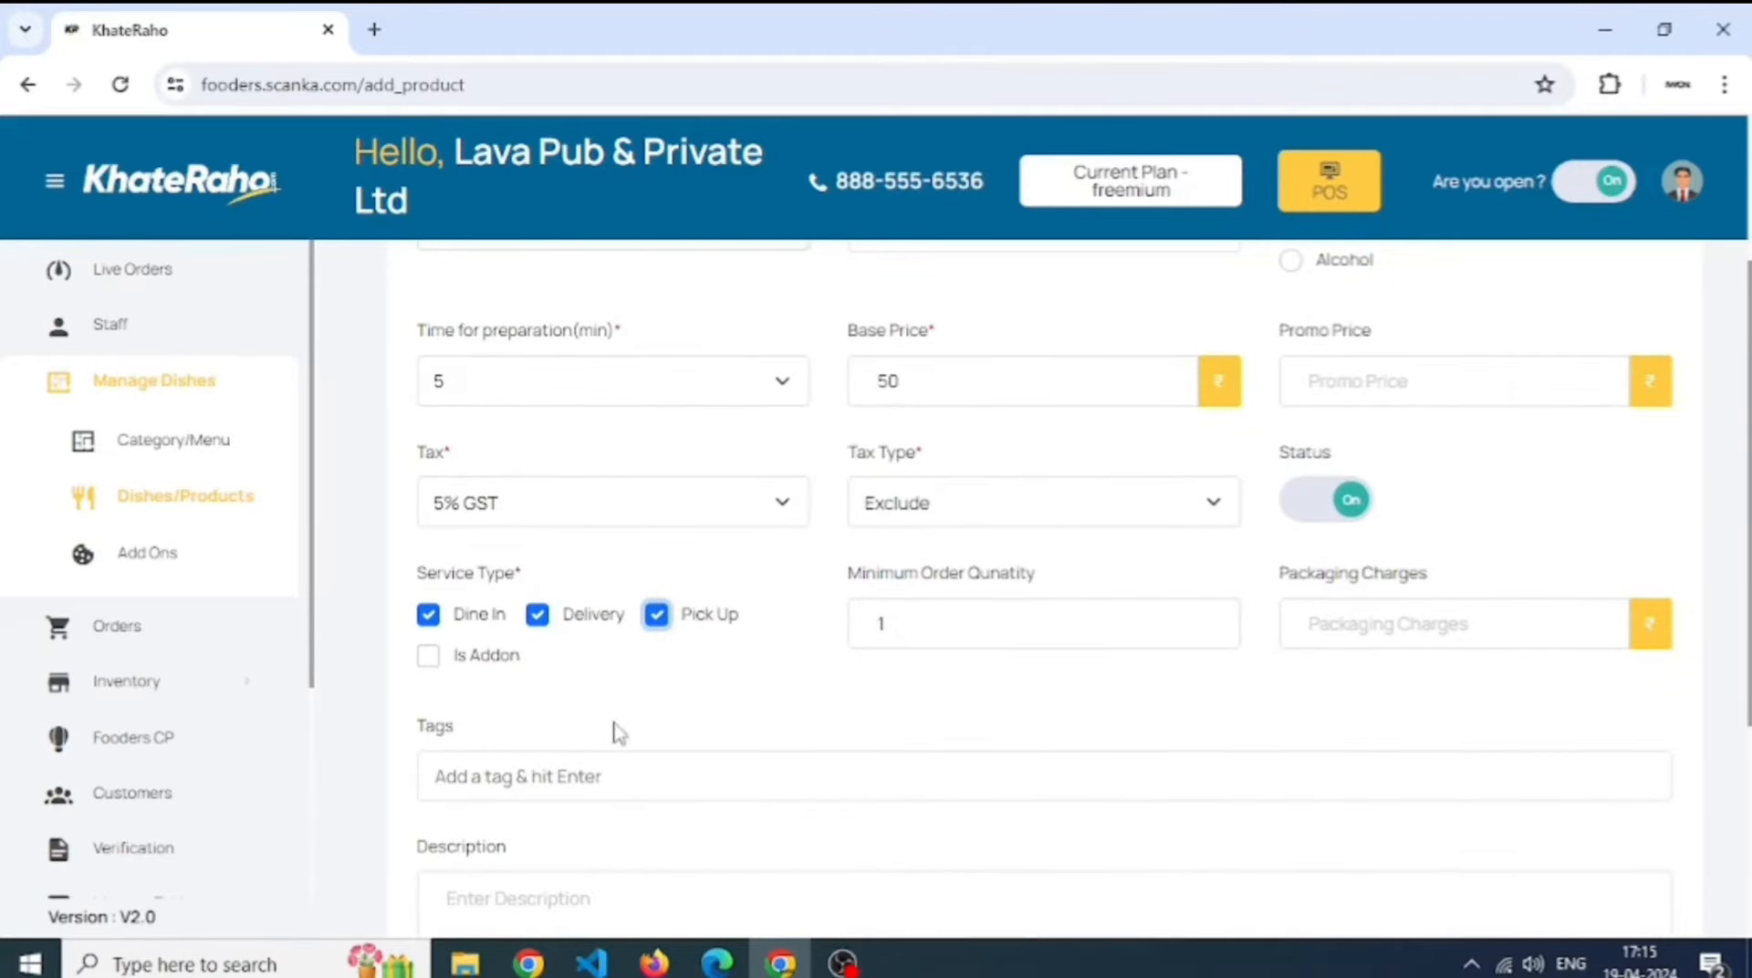
click(614, 778)
text(elaichi)
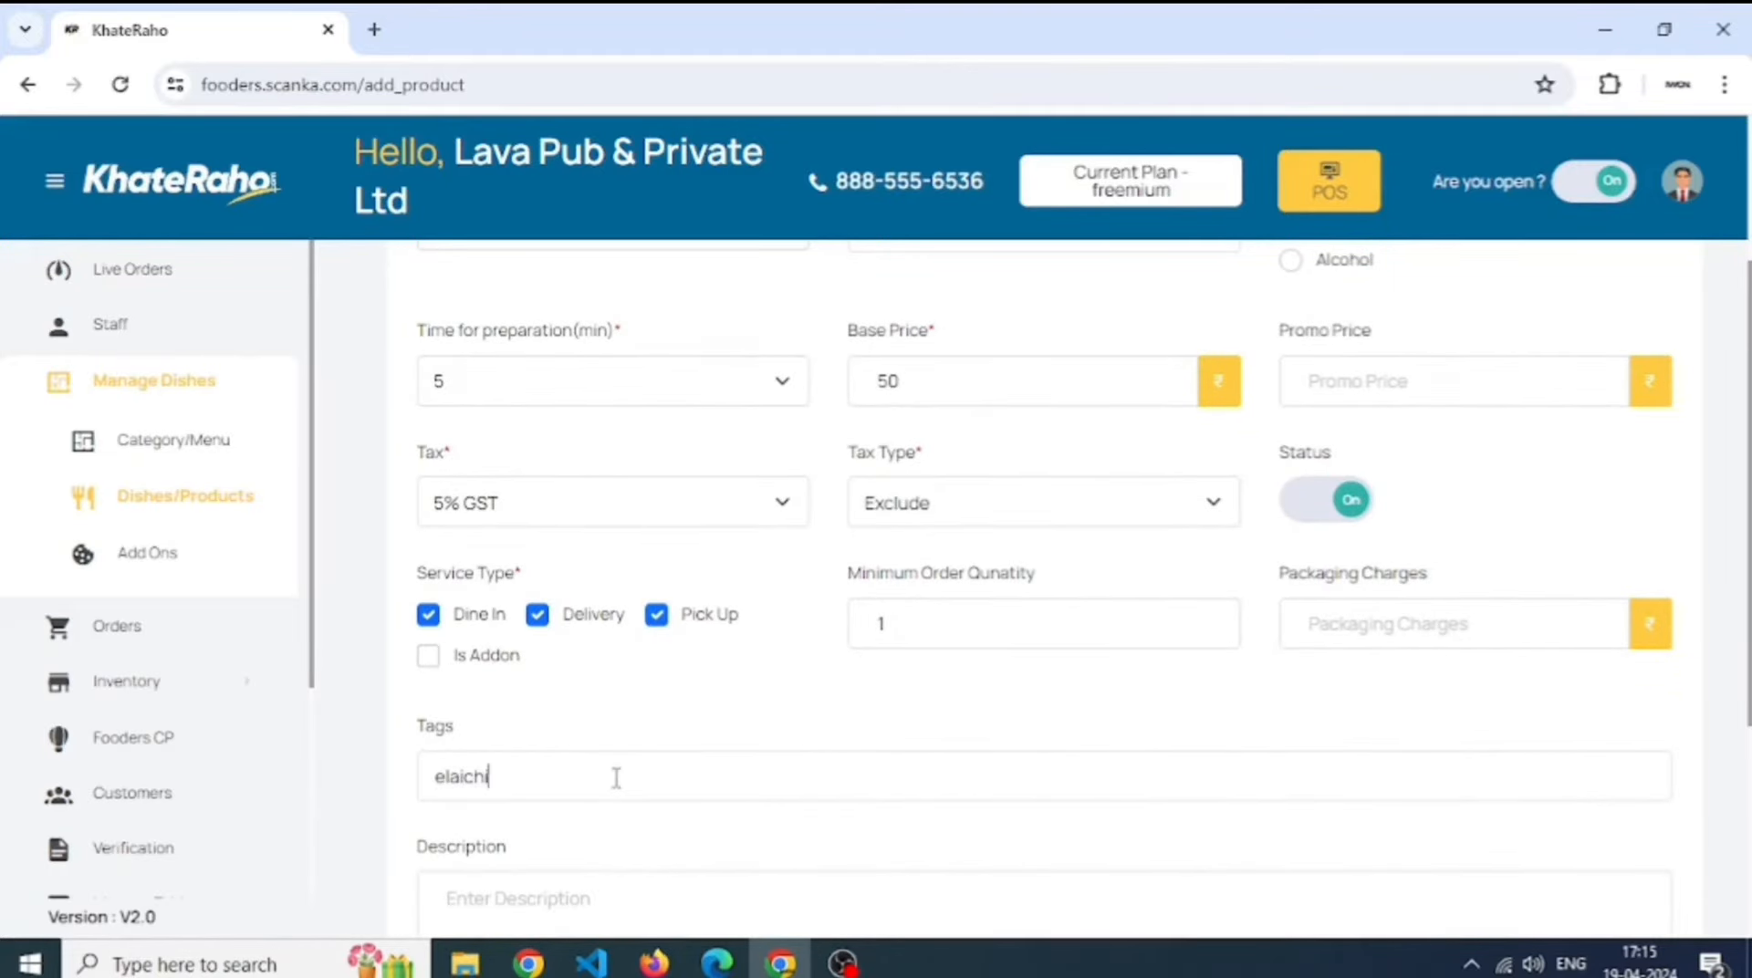
text( shake)
key(Return)
scroll(616, 777, down, 4)
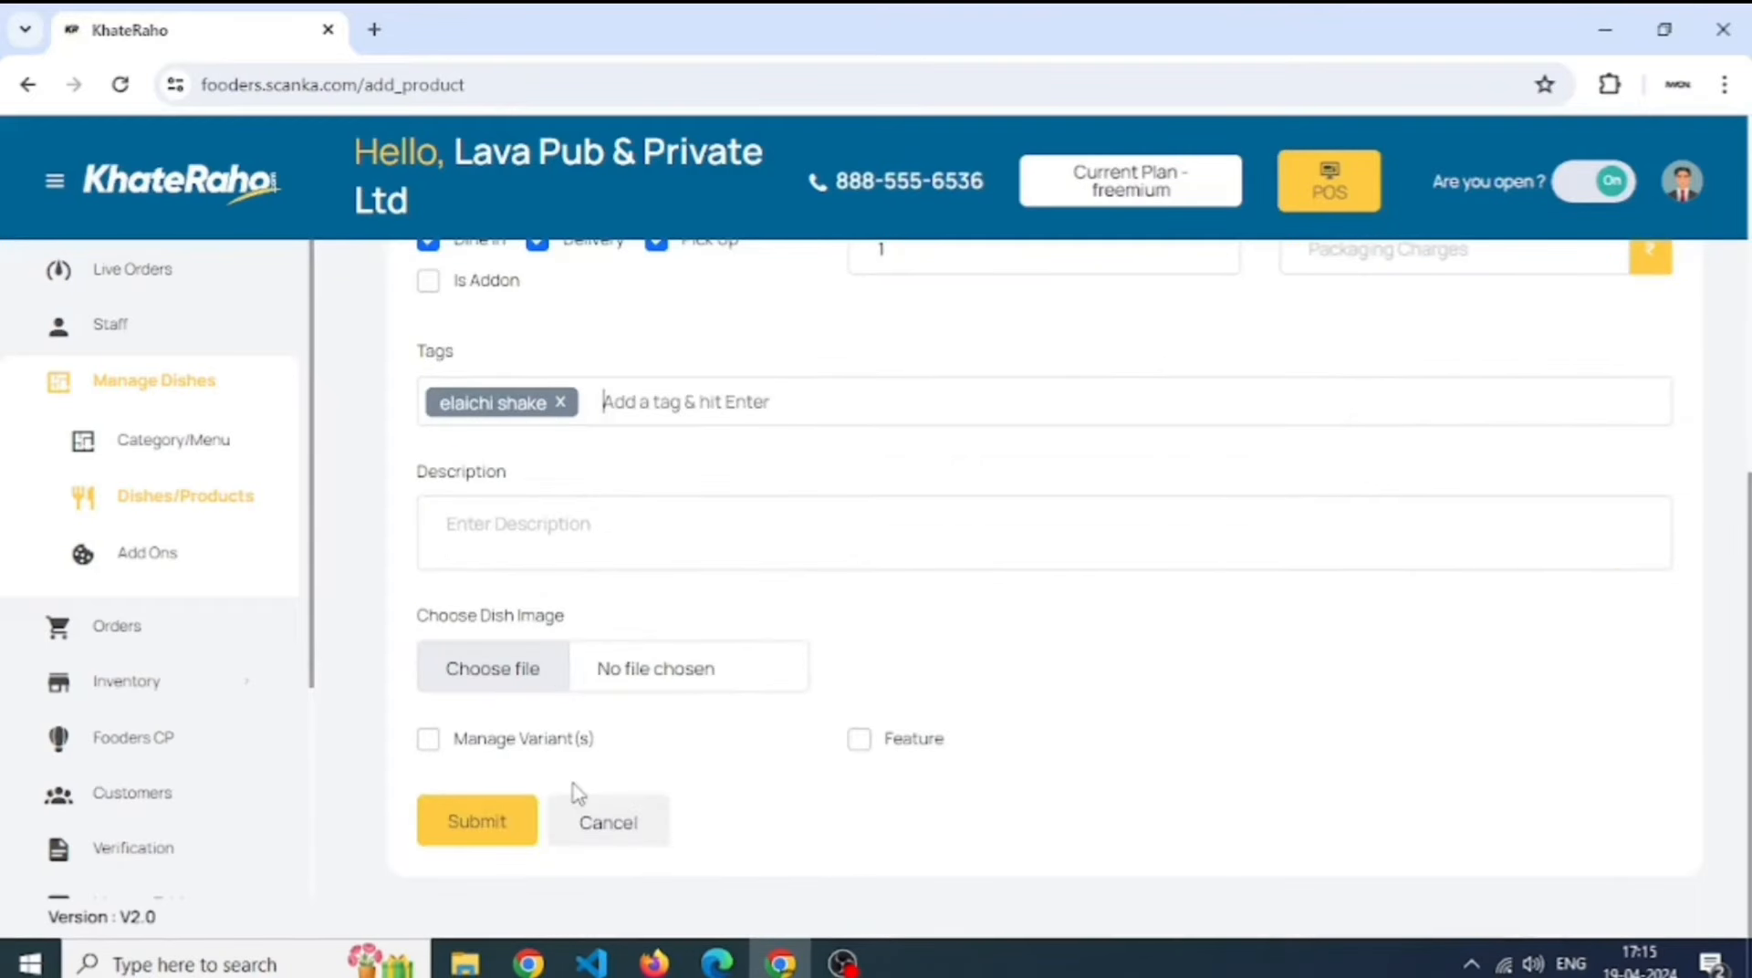
click(493, 821)
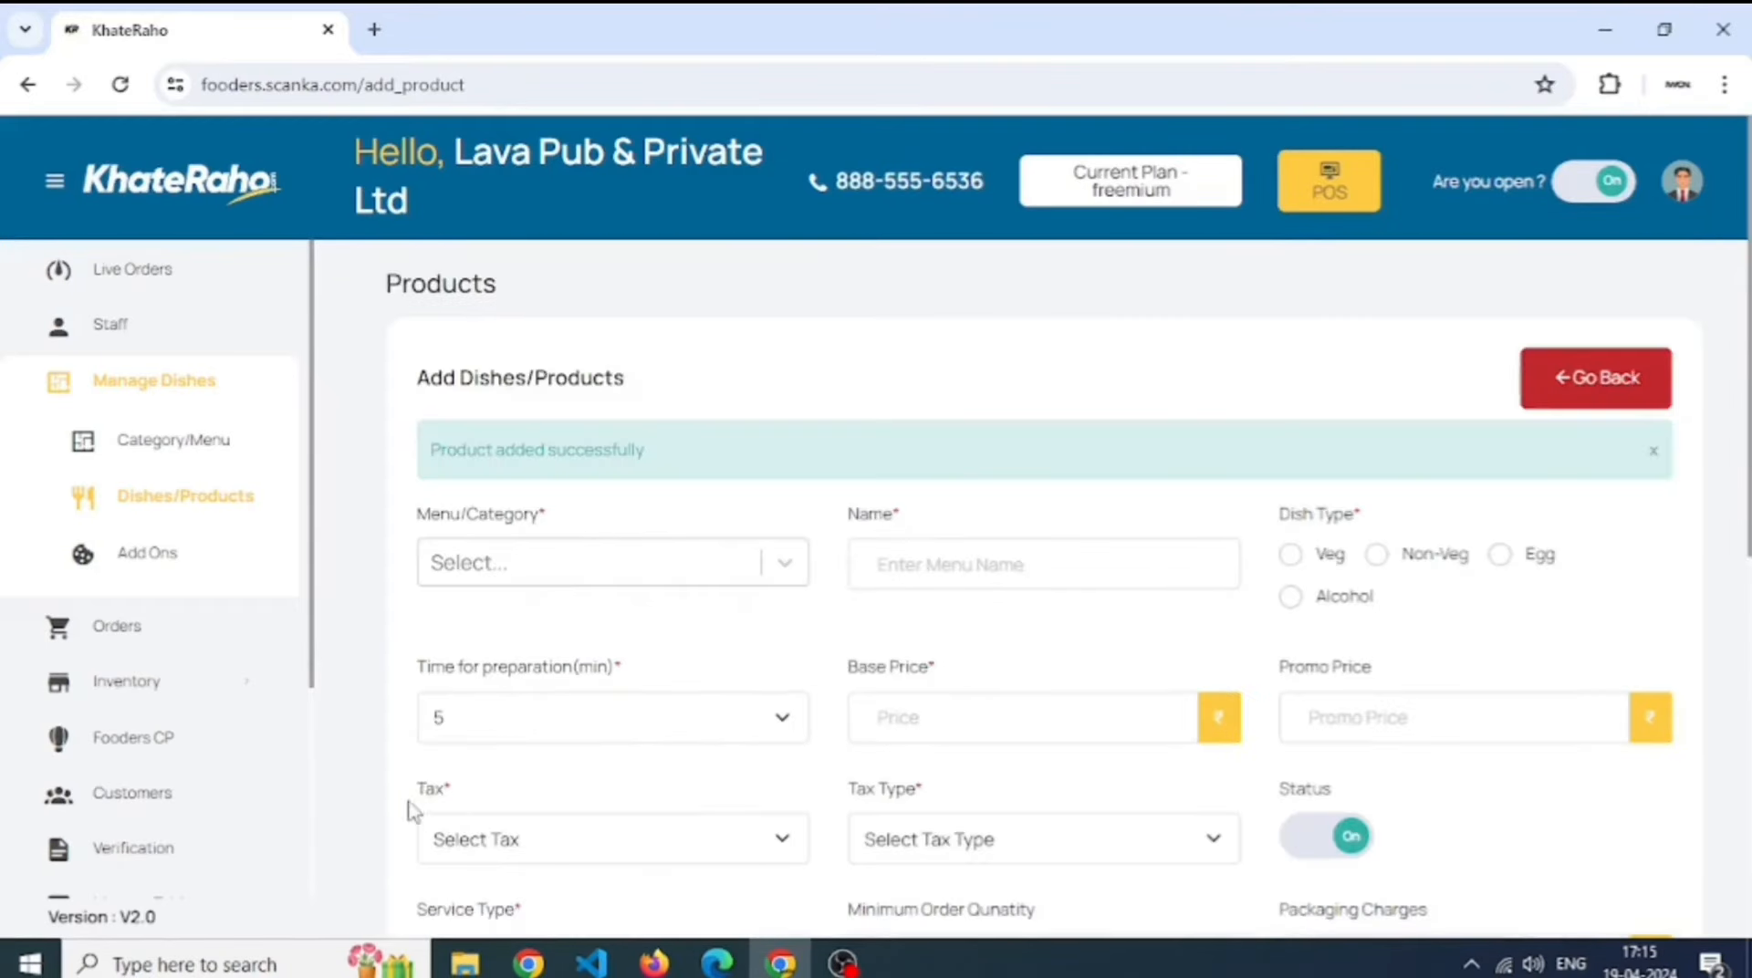
- Expand Inventory, go to Recipes and begin a new recipe
click(193, 699)
scroll(210, 757, down, 3)
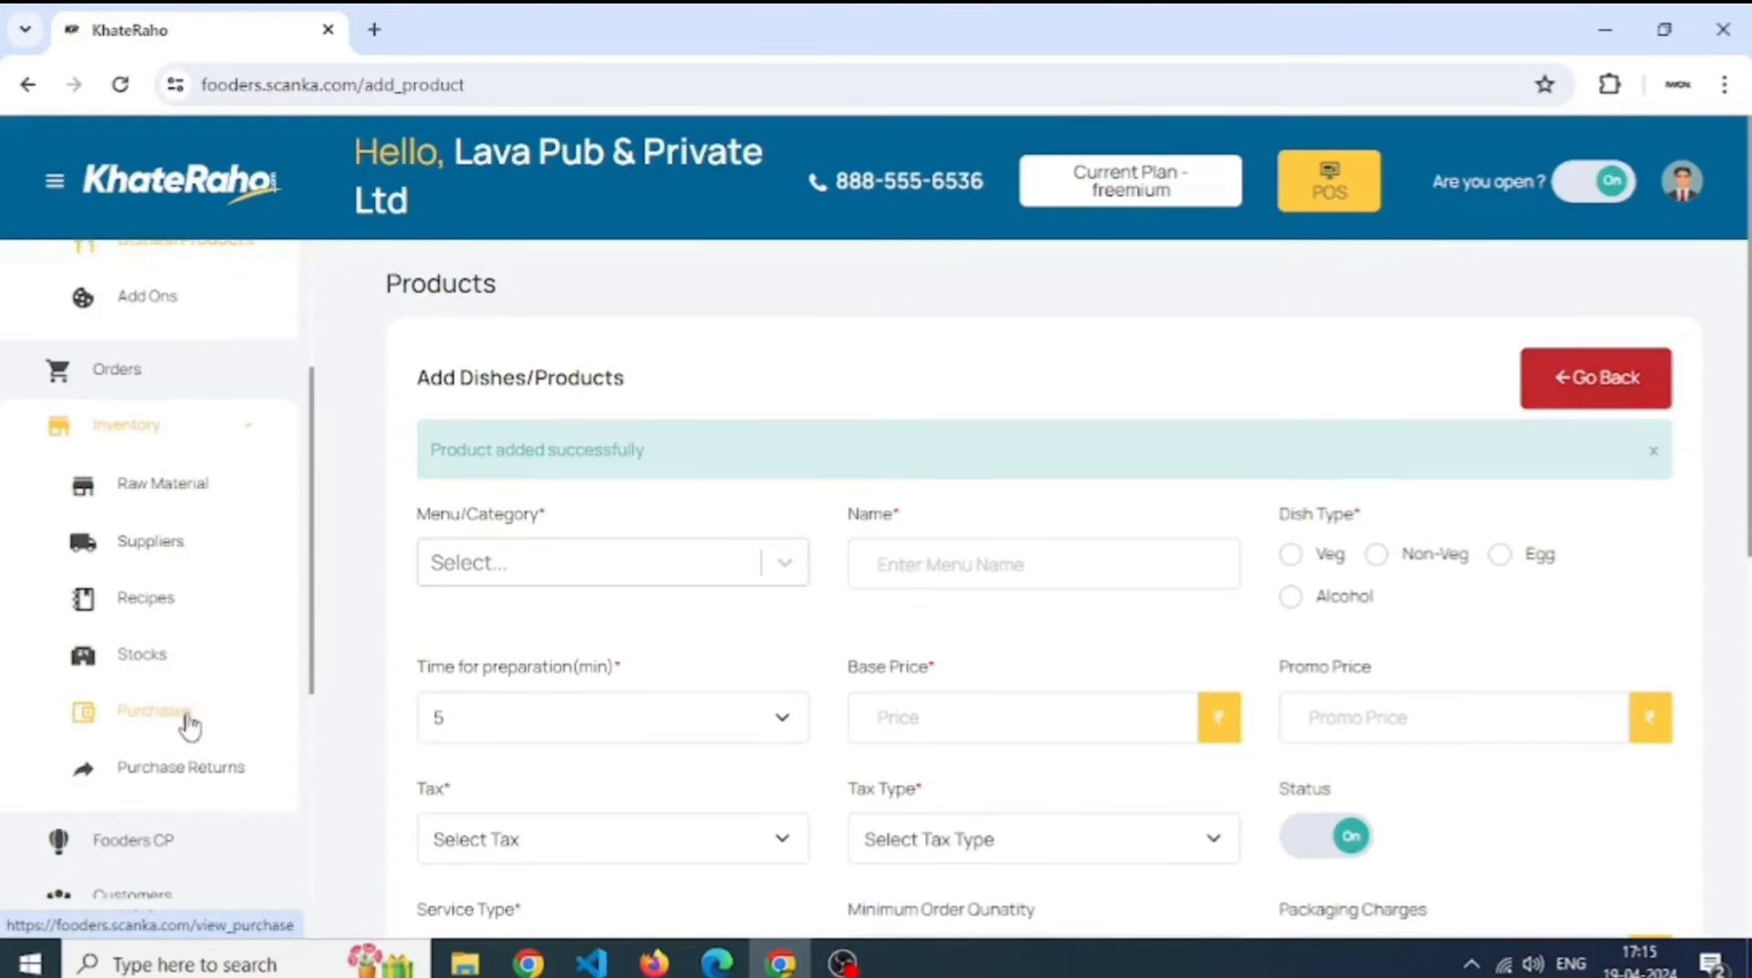
click(146, 611)
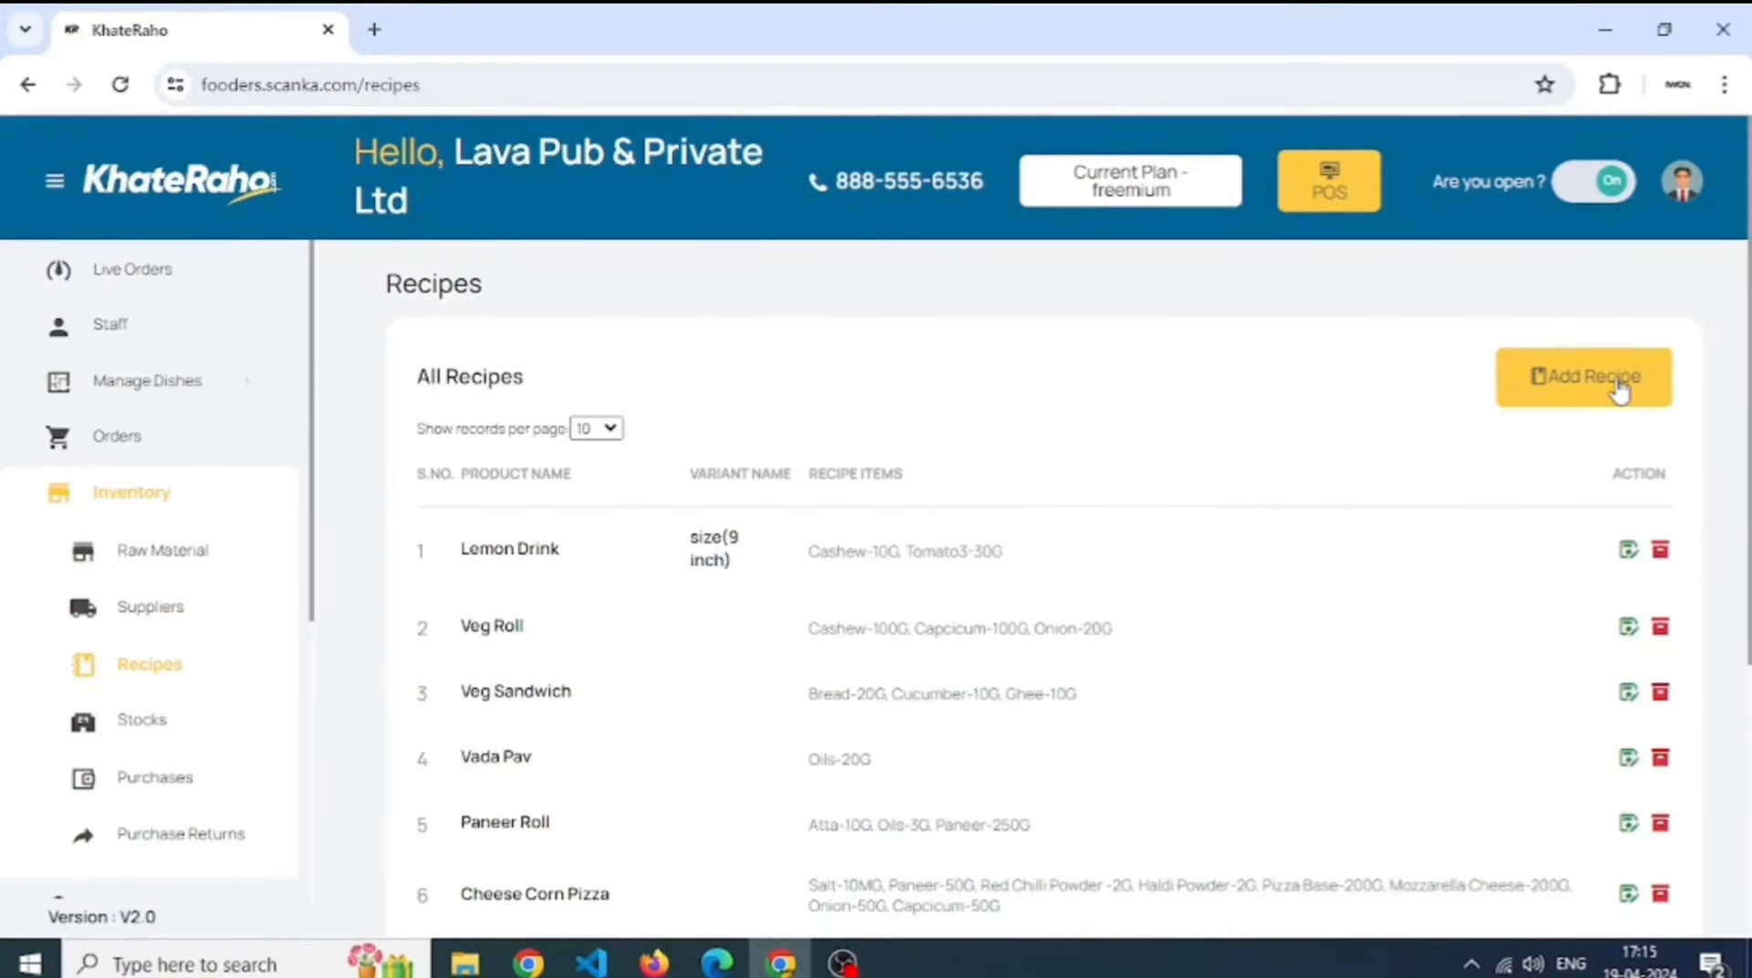
click(1619, 388)
click(1620, 387)
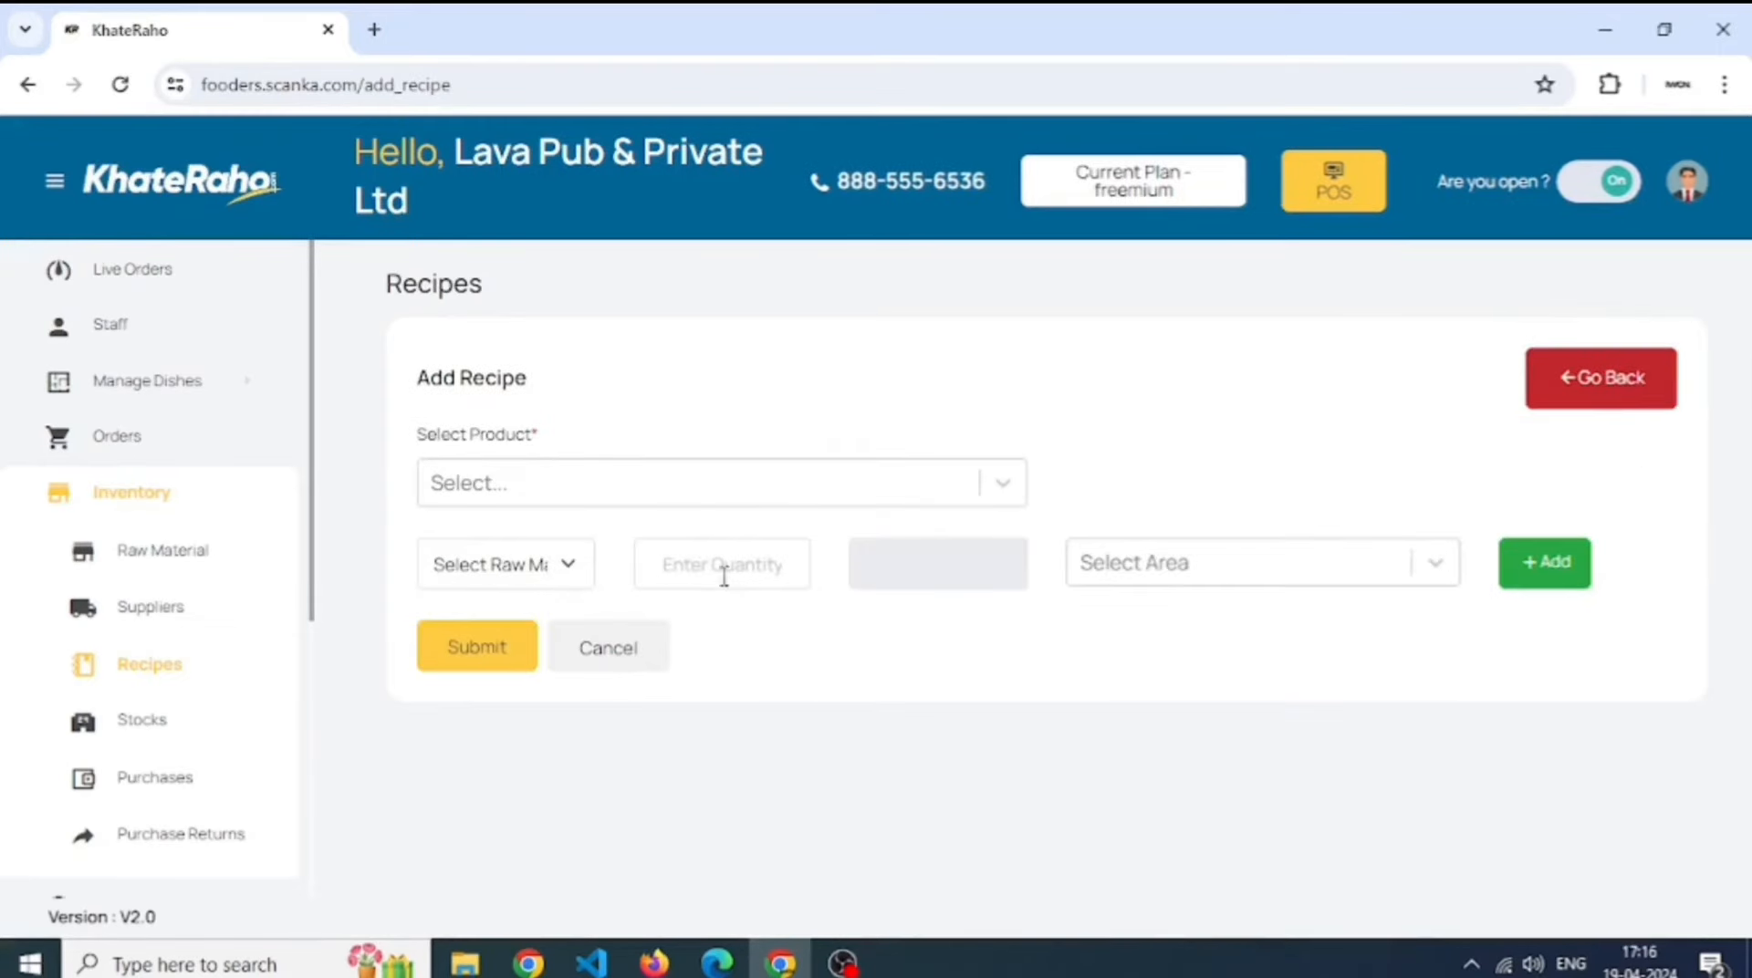
- Pick product Elaichi Shake and raw material Elaichi, with quantity 1000
click(672, 497)
text(elai)
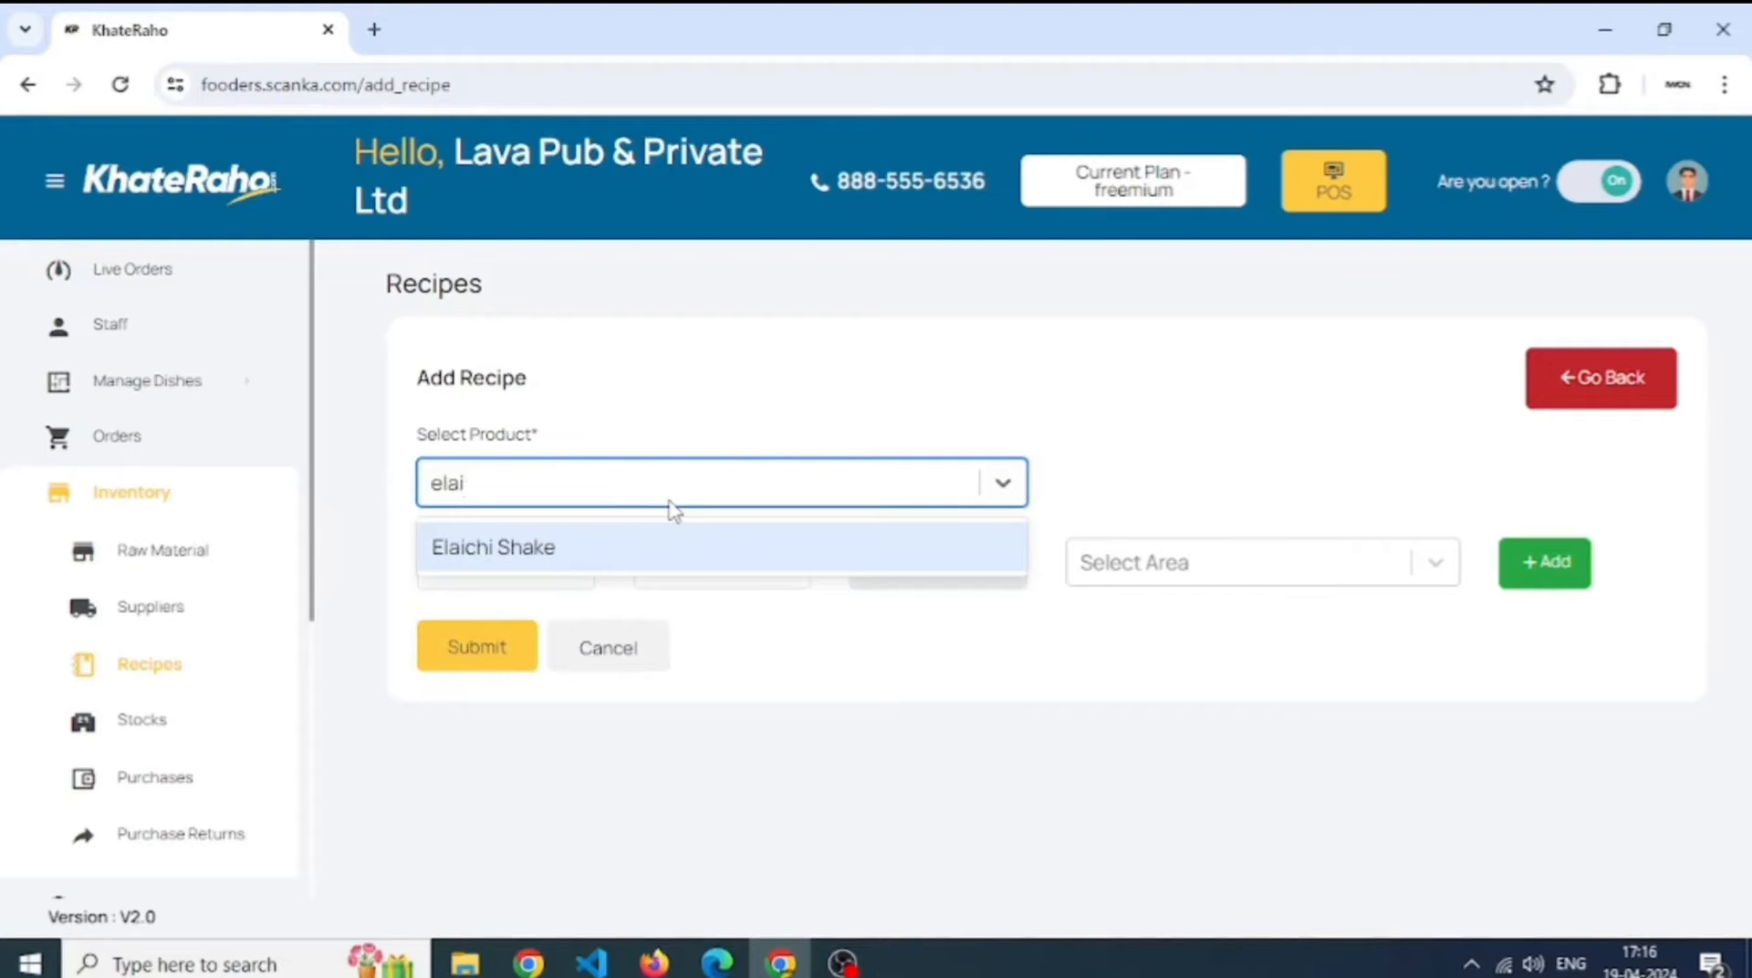
key(Return)
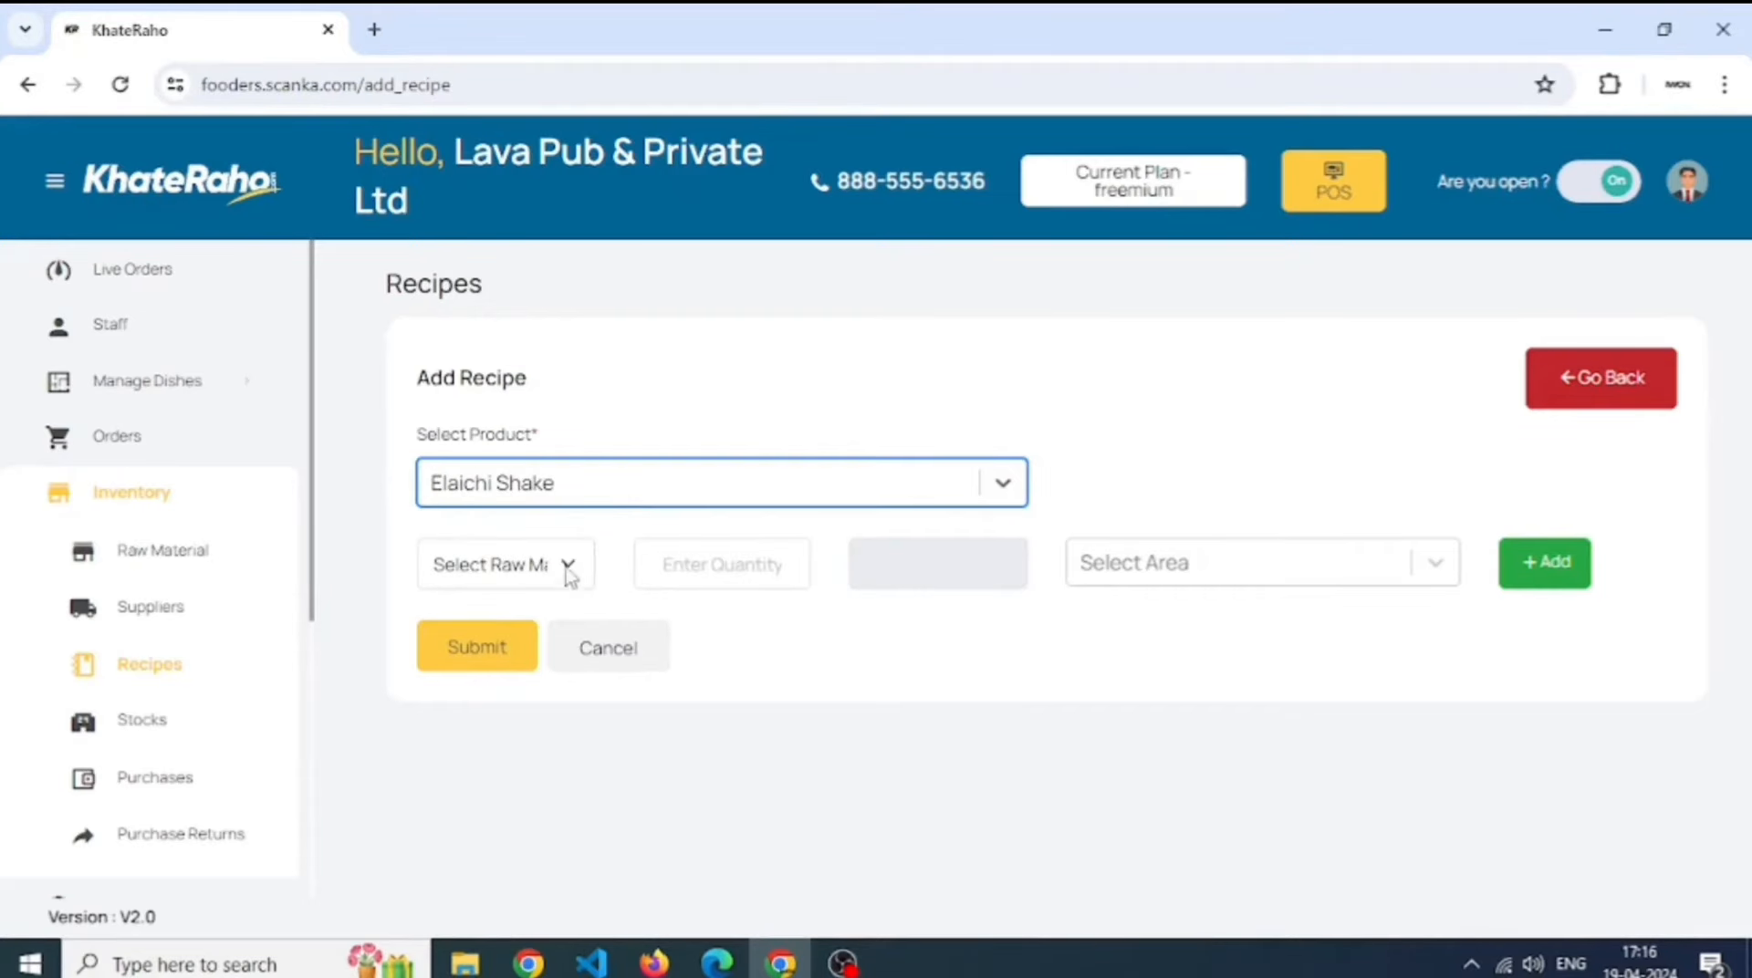
click(536, 589)
key(e)
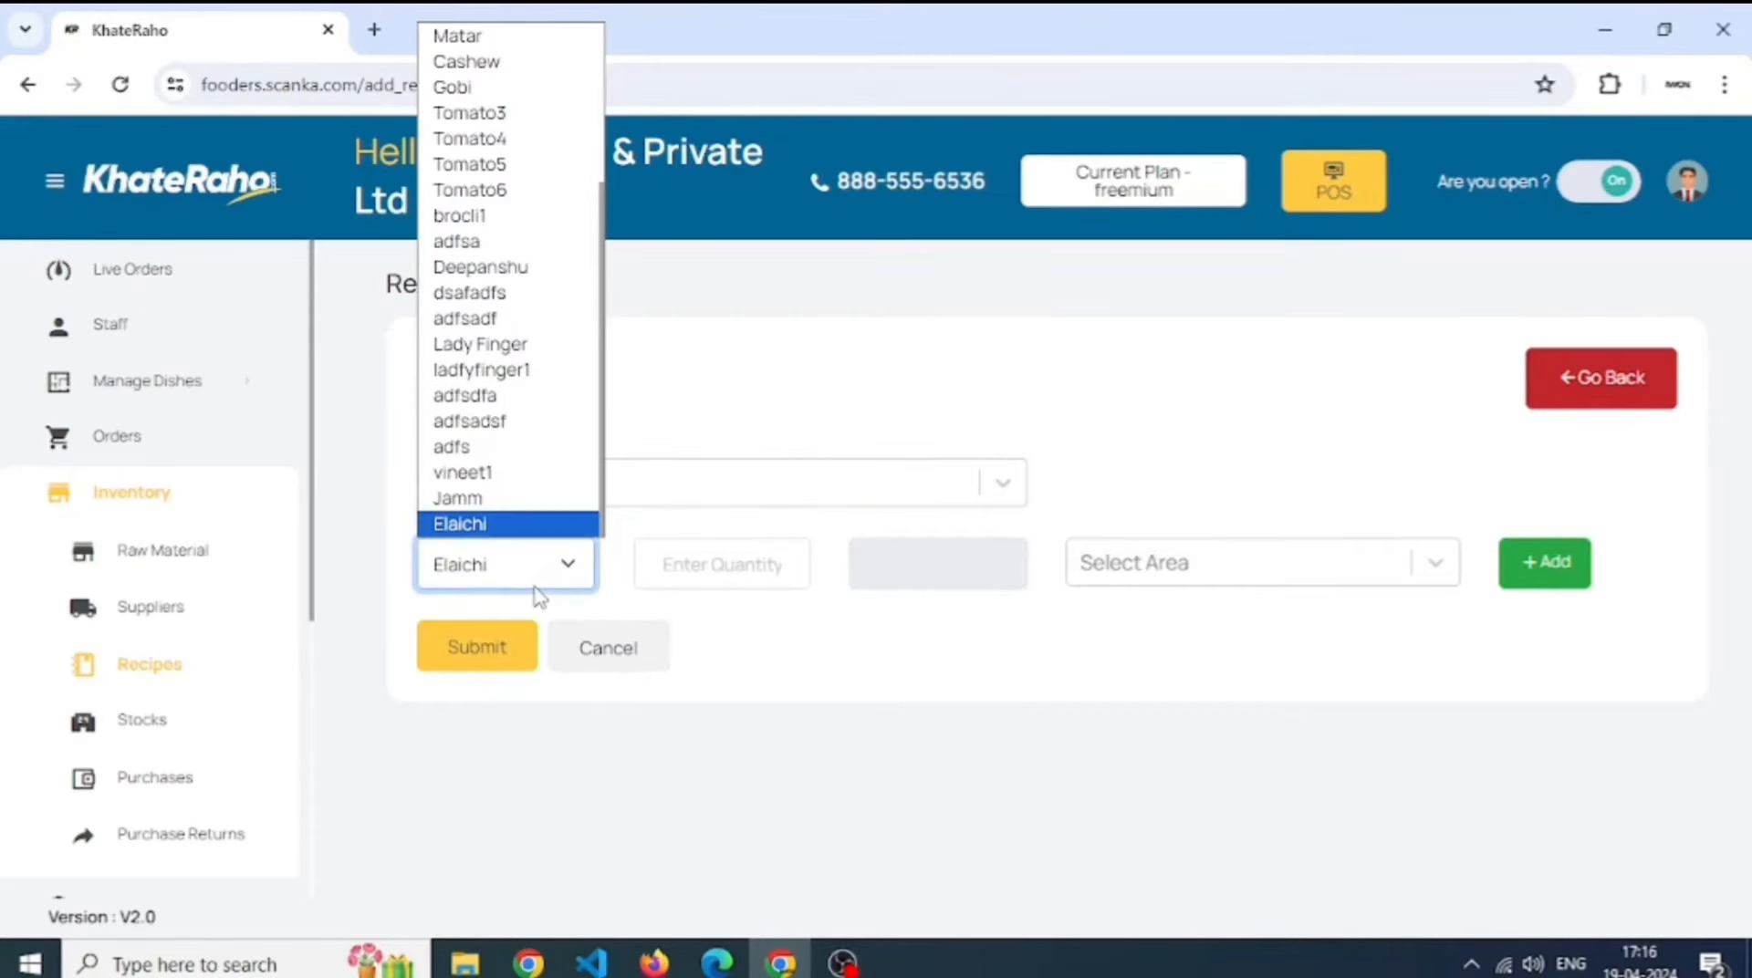
key(Return)
key(Tab)
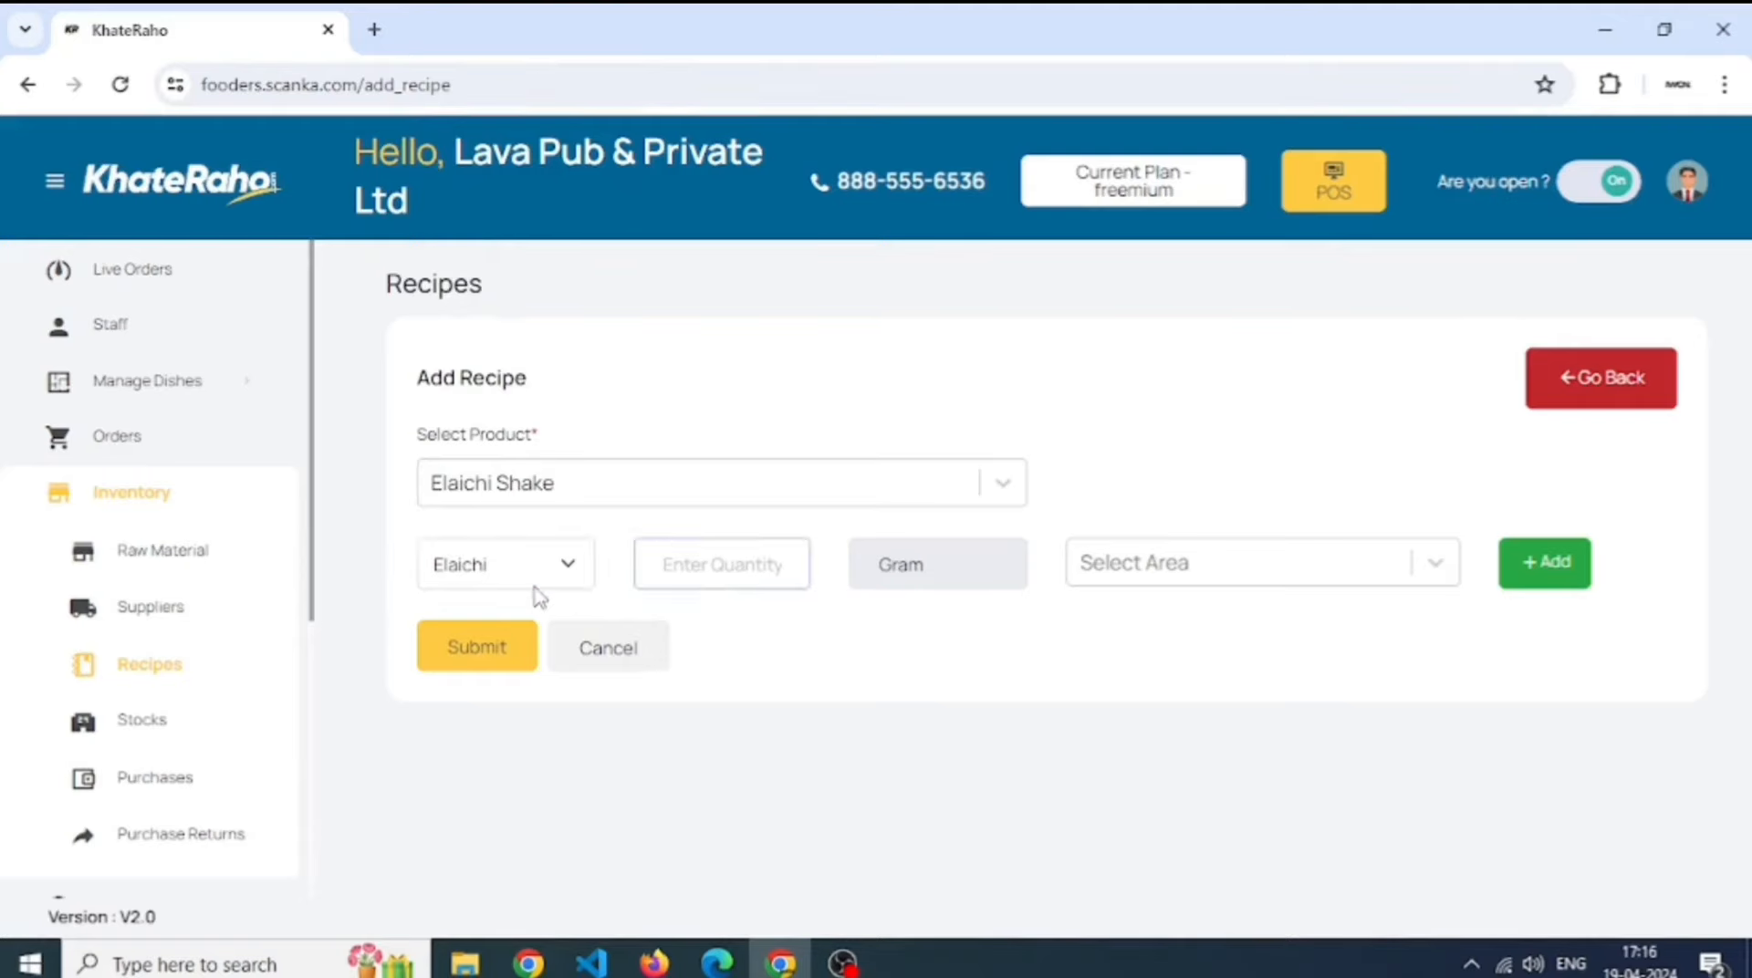
text(1000)
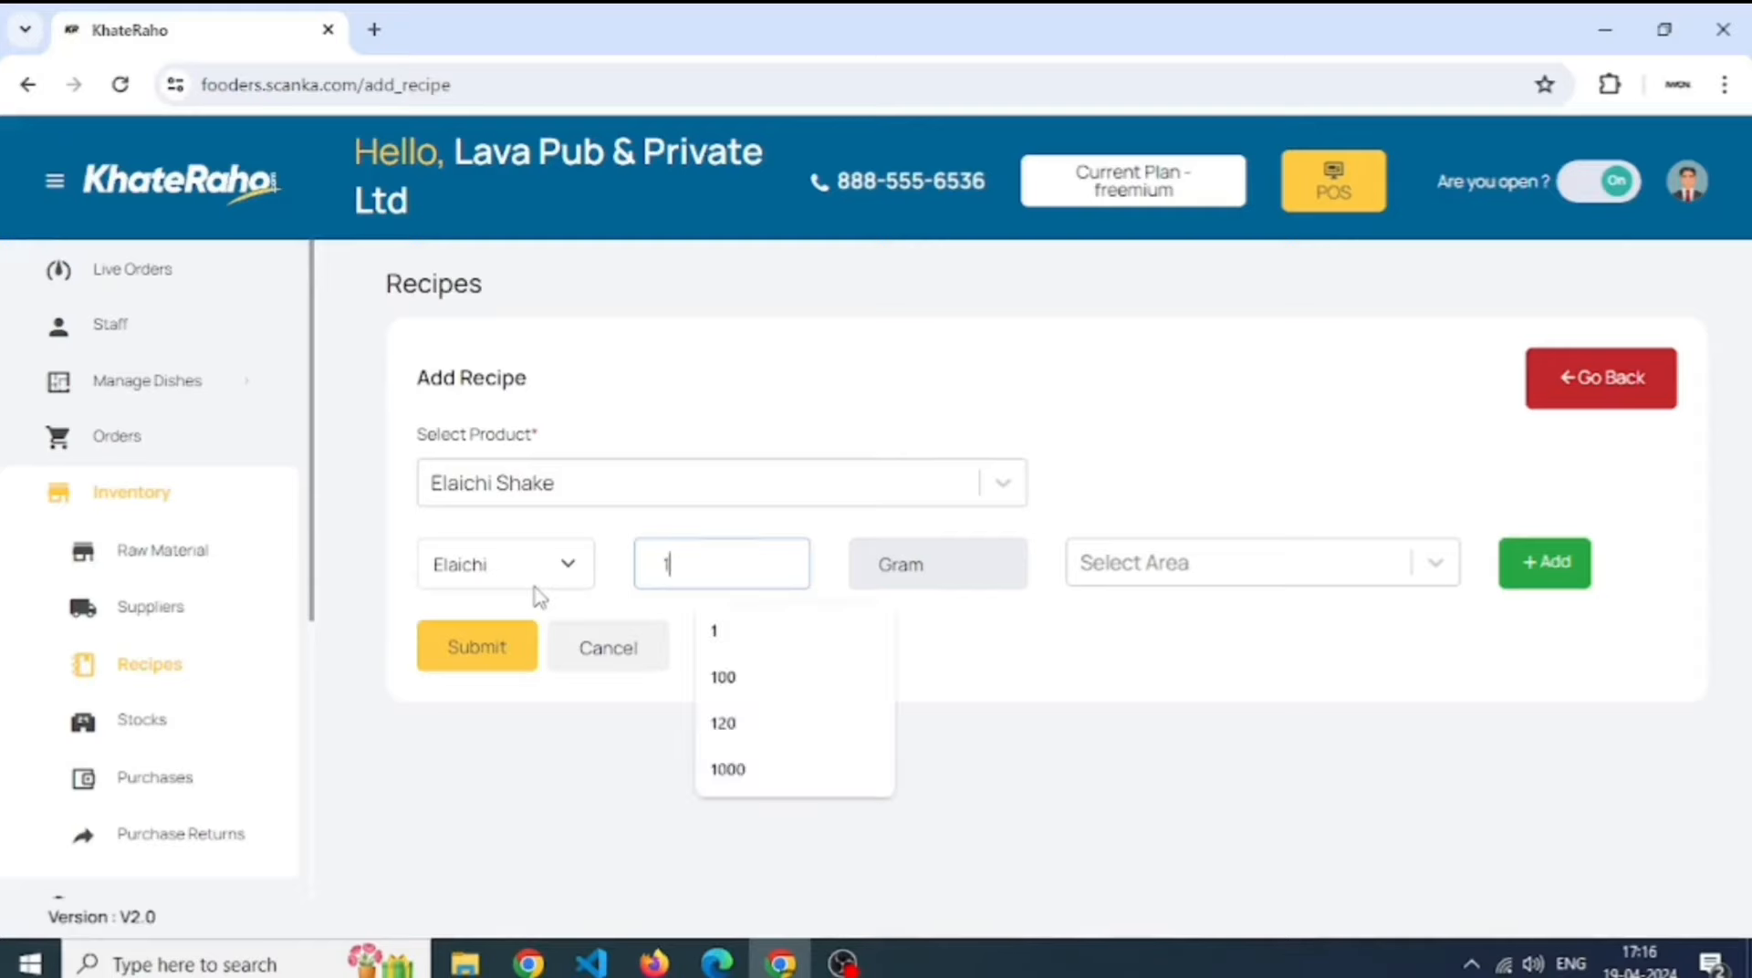
- Apply the ingredient to the Dine in, Delivery and Take away areas
click(1110, 582)
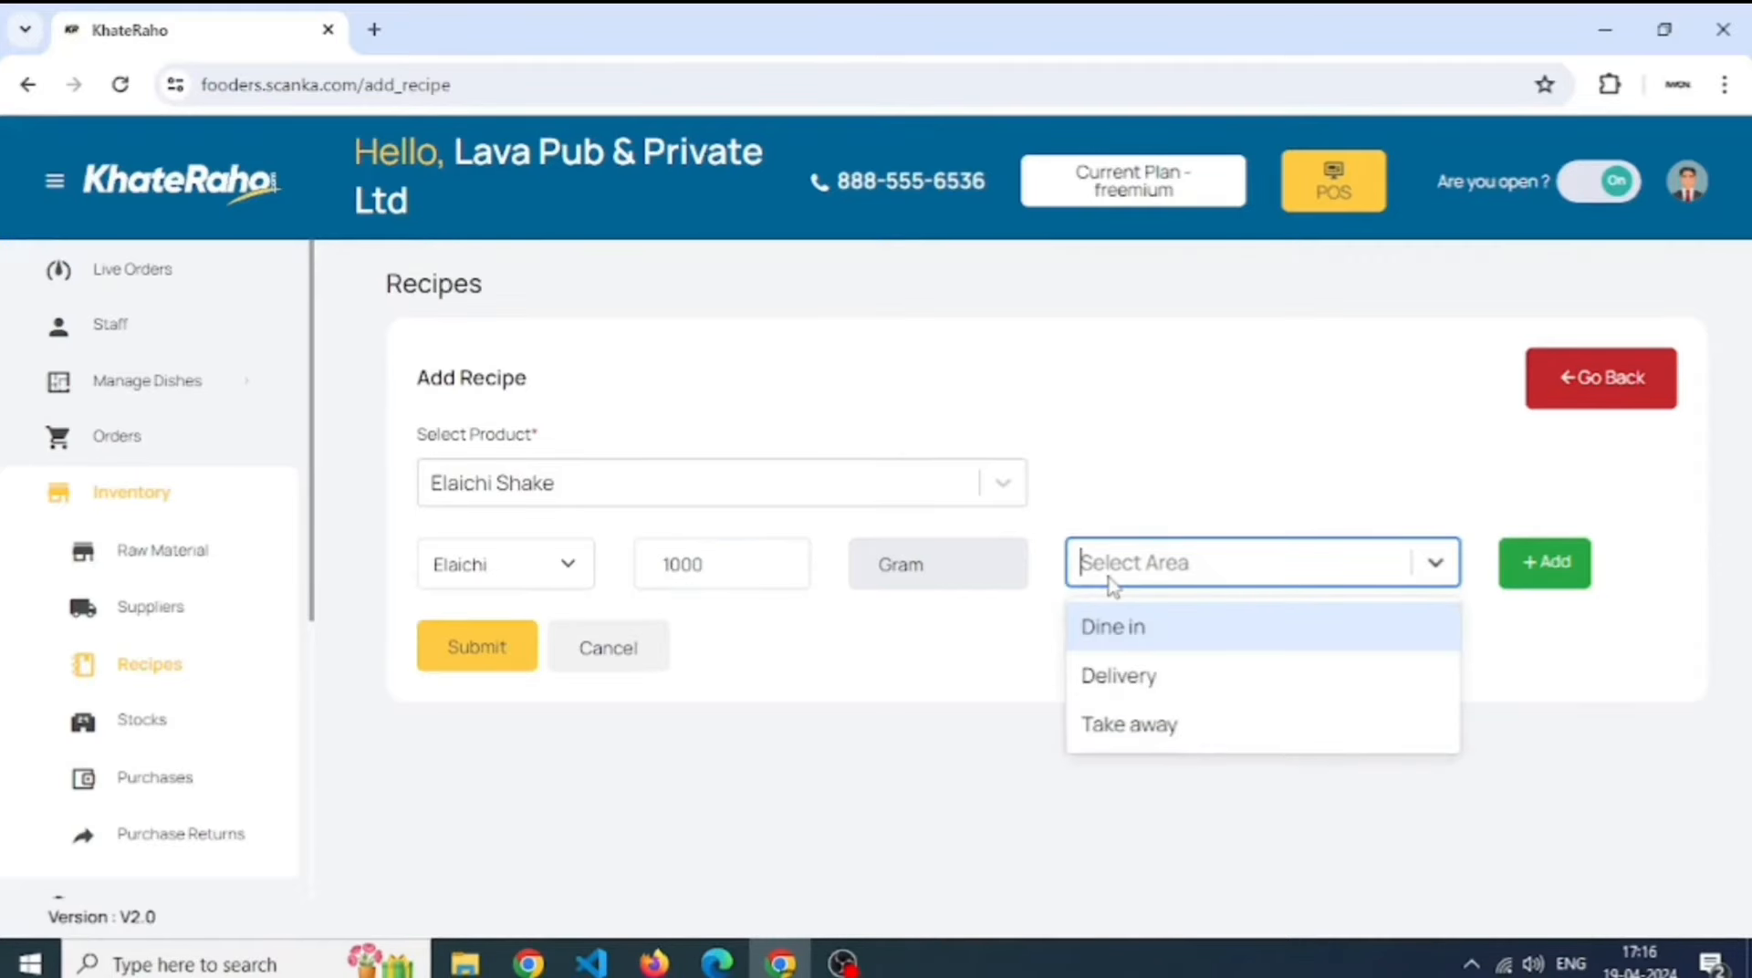
click(1151, 628)
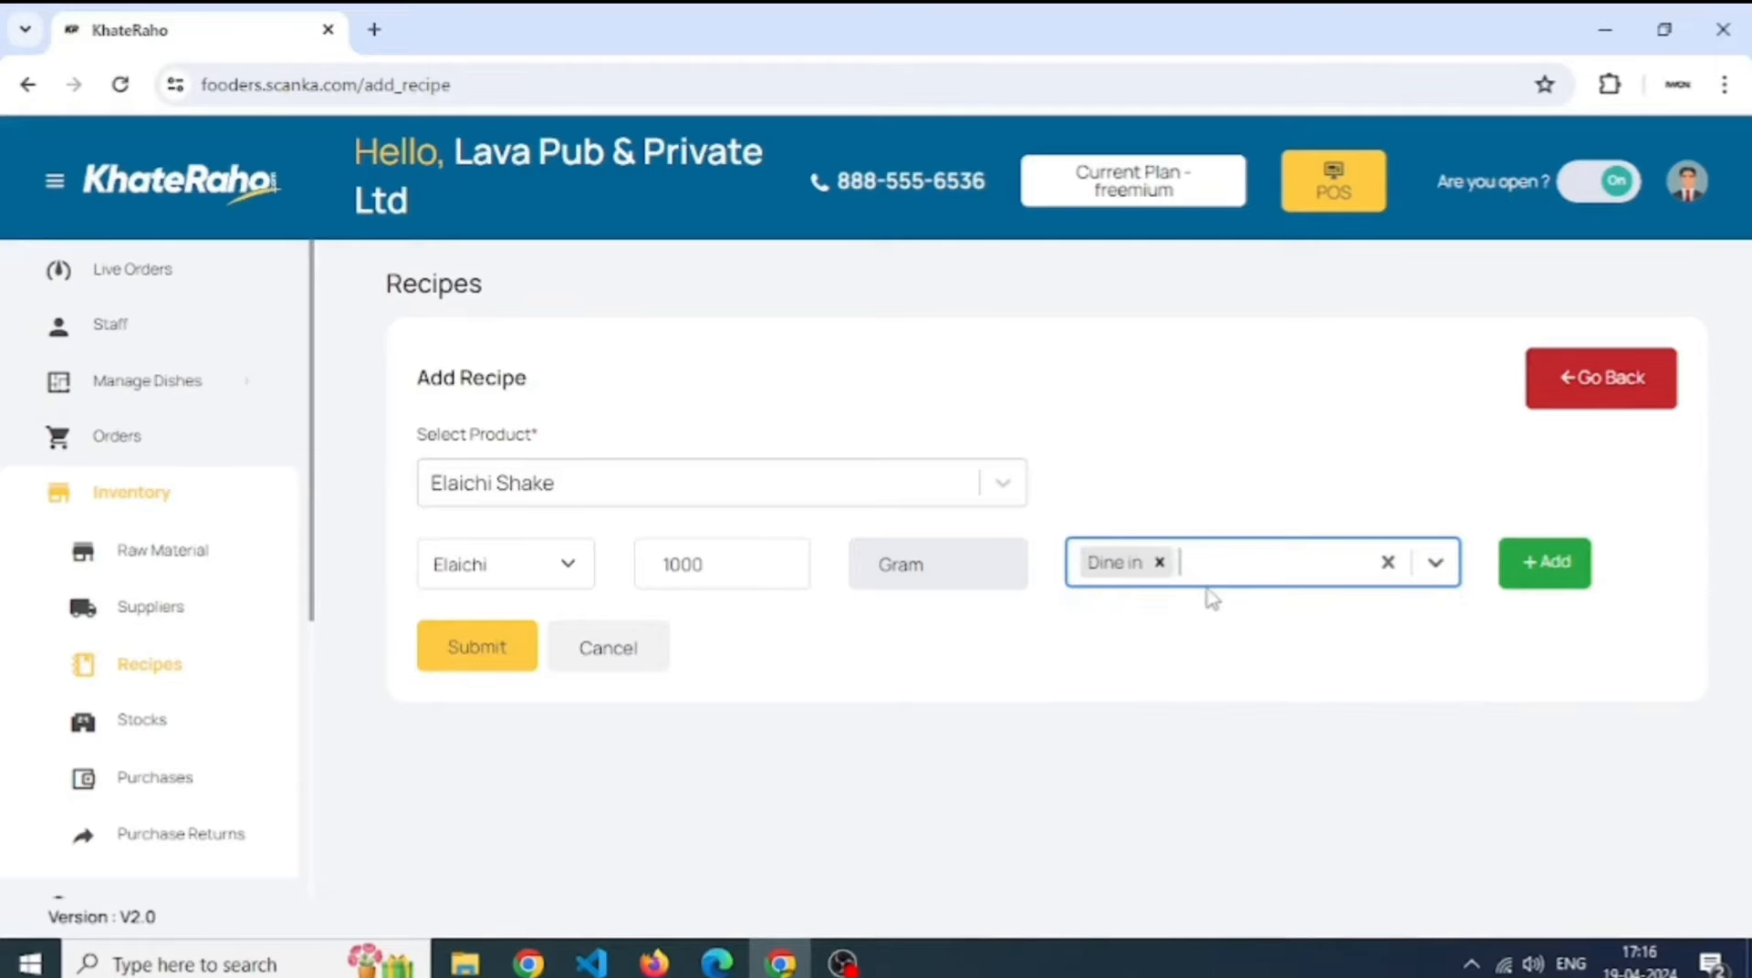
click(1213, 577)
click(1228, 643)
click(1320, 580)
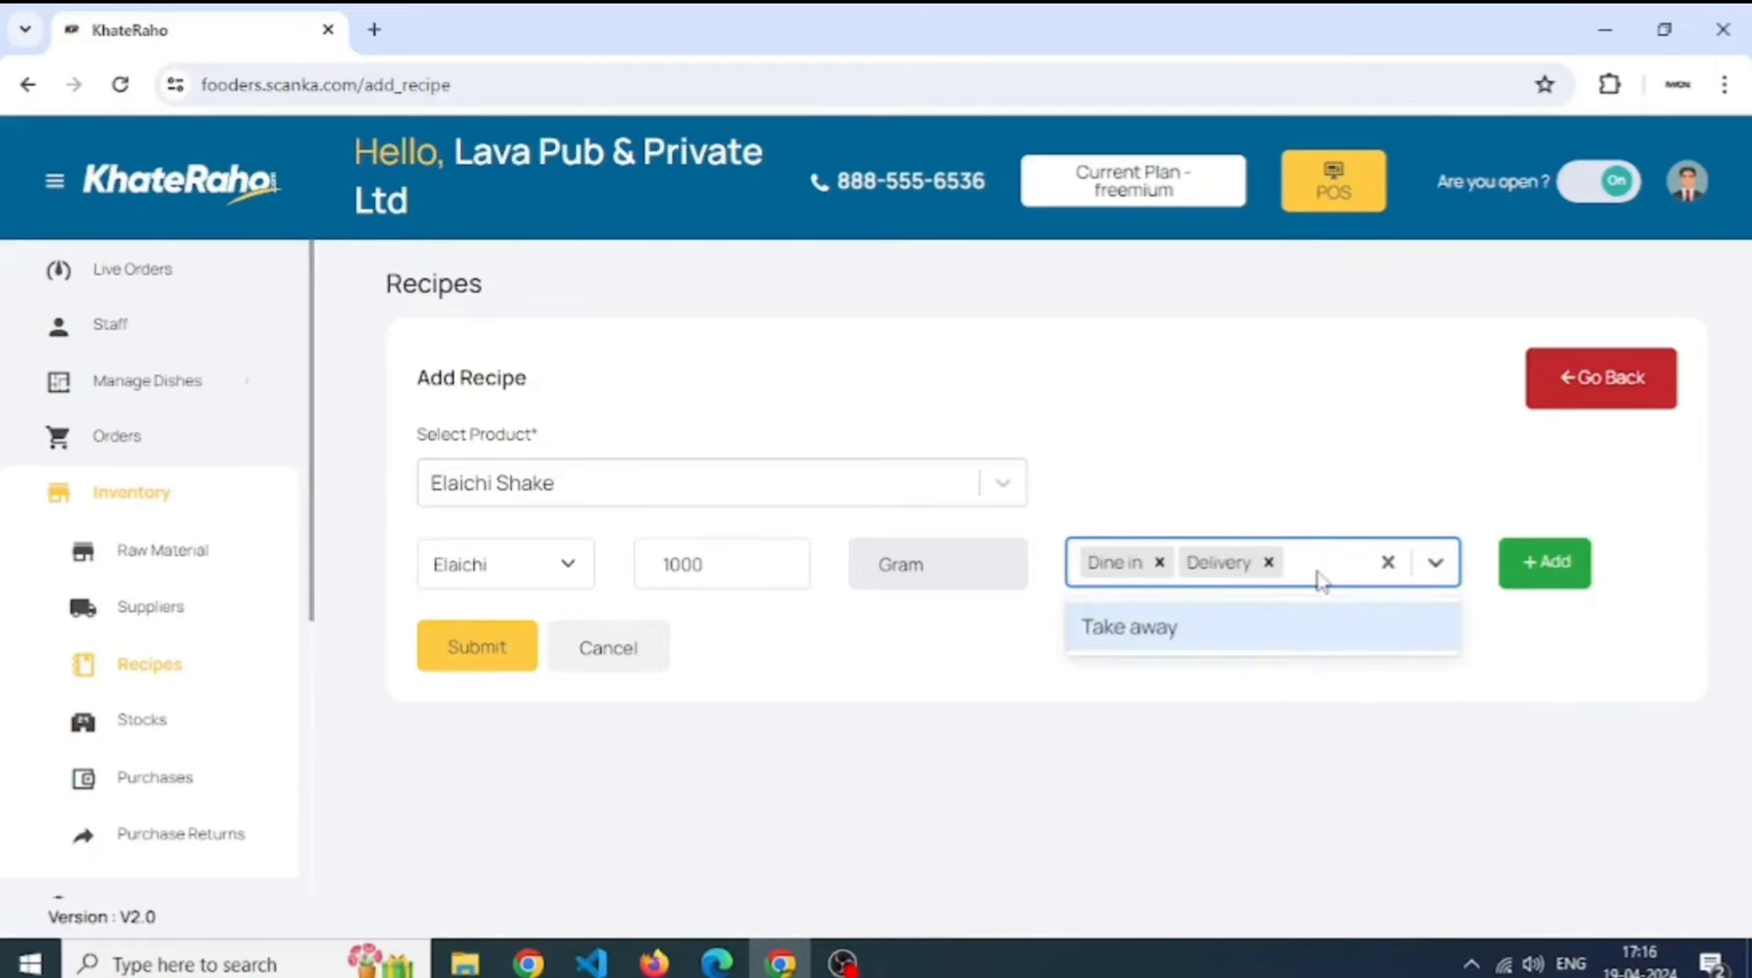
click(1314, 633)
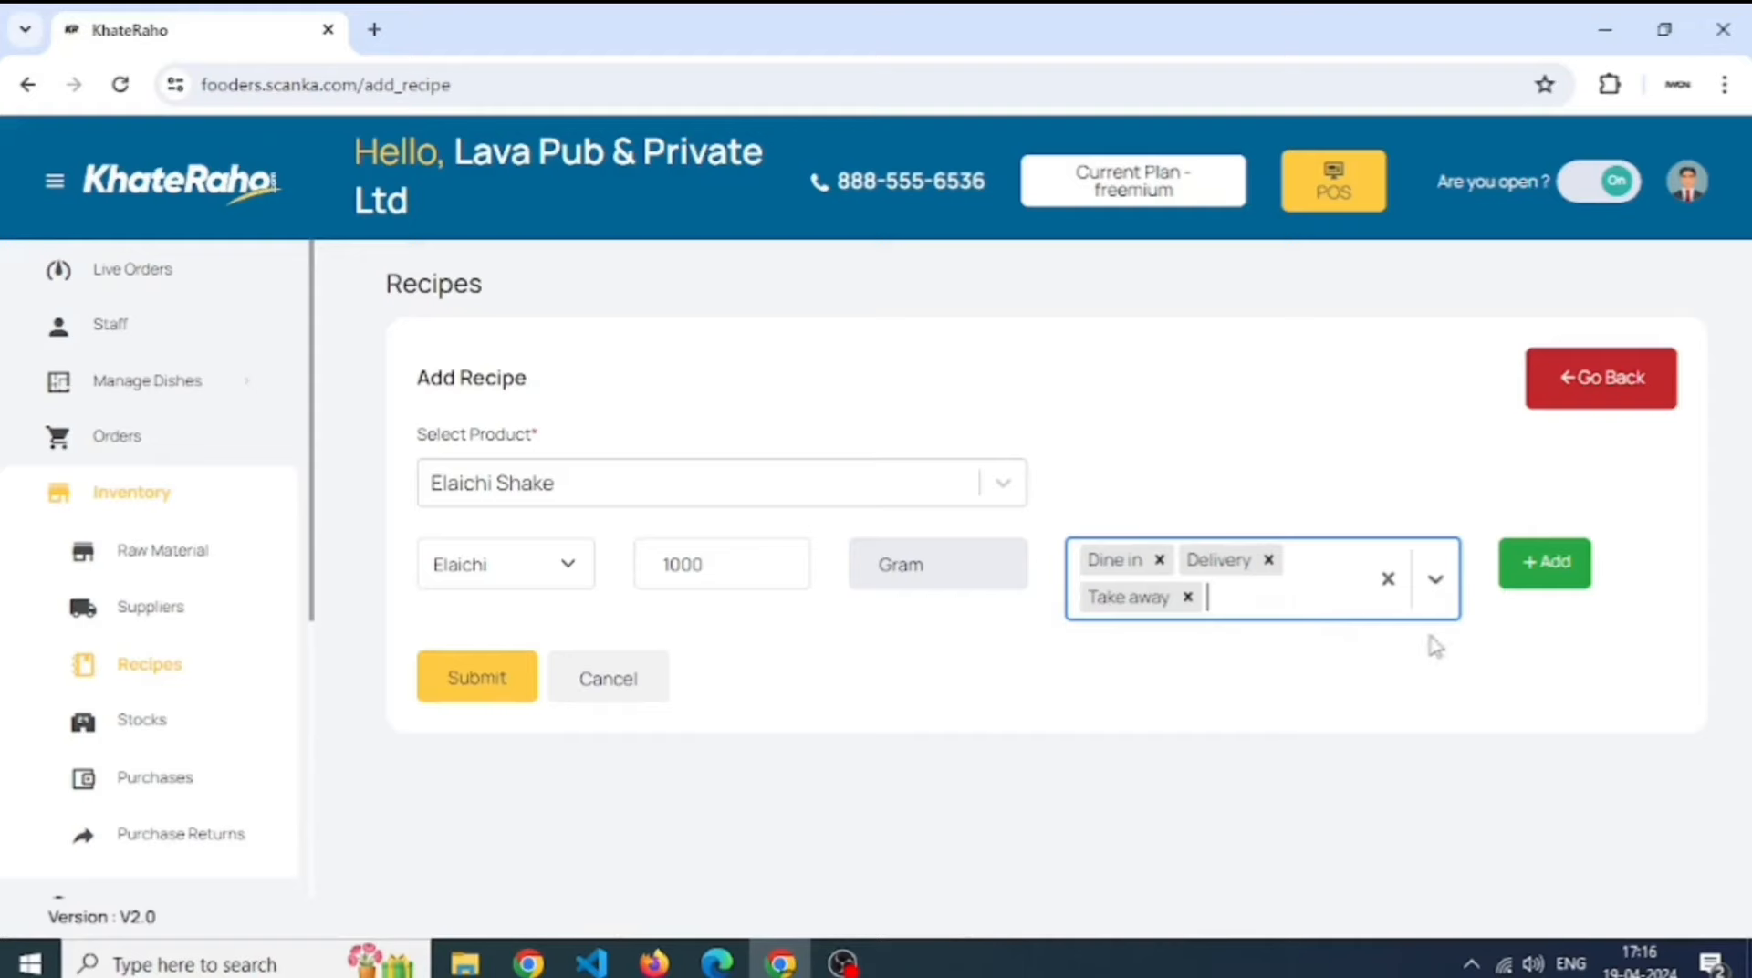
- Reselect Dine in, Delivery and Take away as the ingredient's order areas
click(1260, 617)
click(1259, 614)
click(1290, 595)
click(1187, 595)
click(1159, 559)
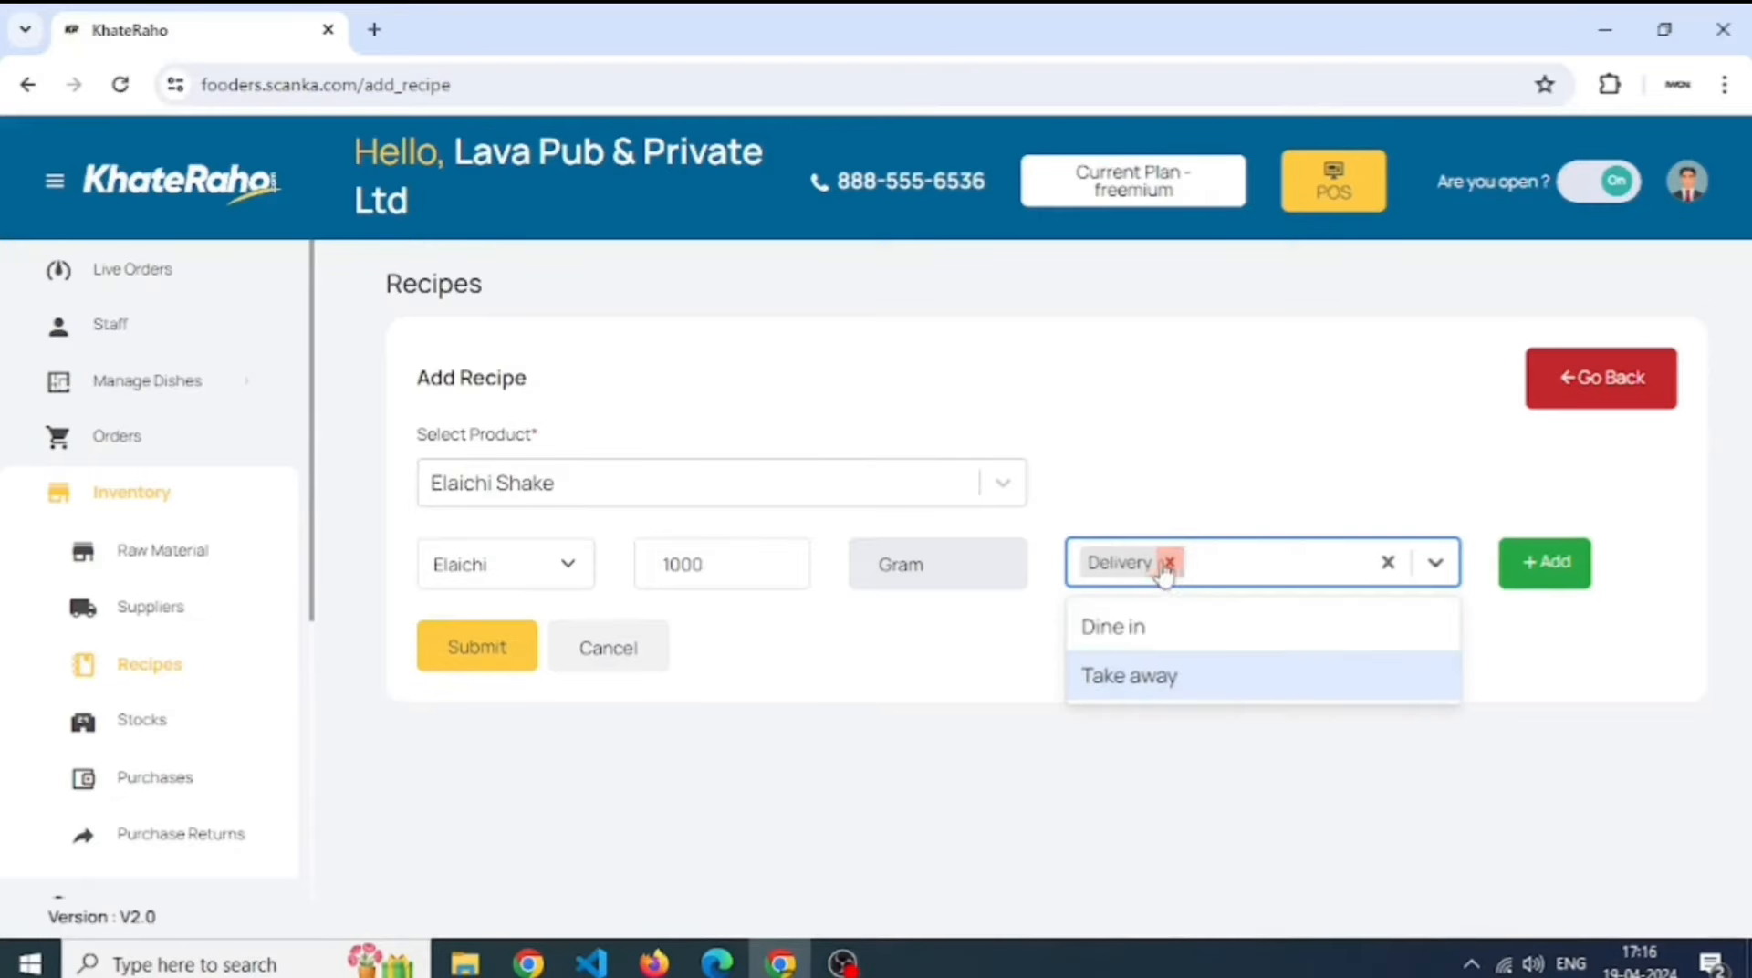
click(1171, 559)
click(1148, 628)
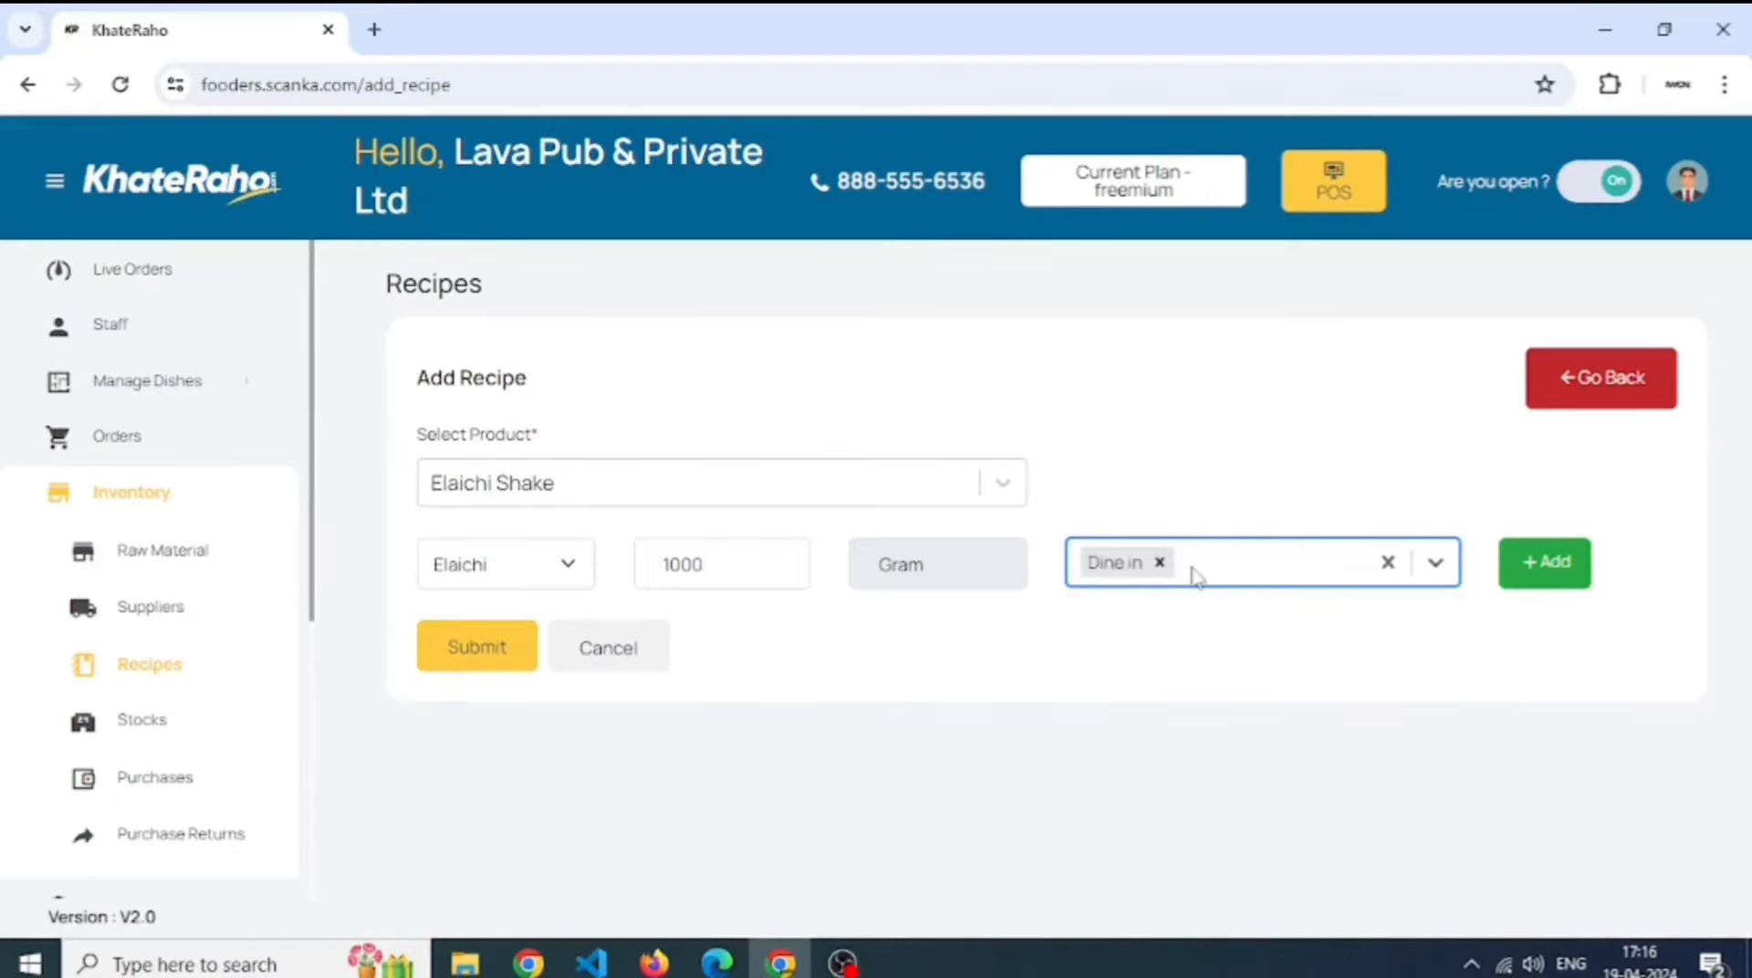
click(1197, 577)
click(1198, 627)
click(1343, 561)
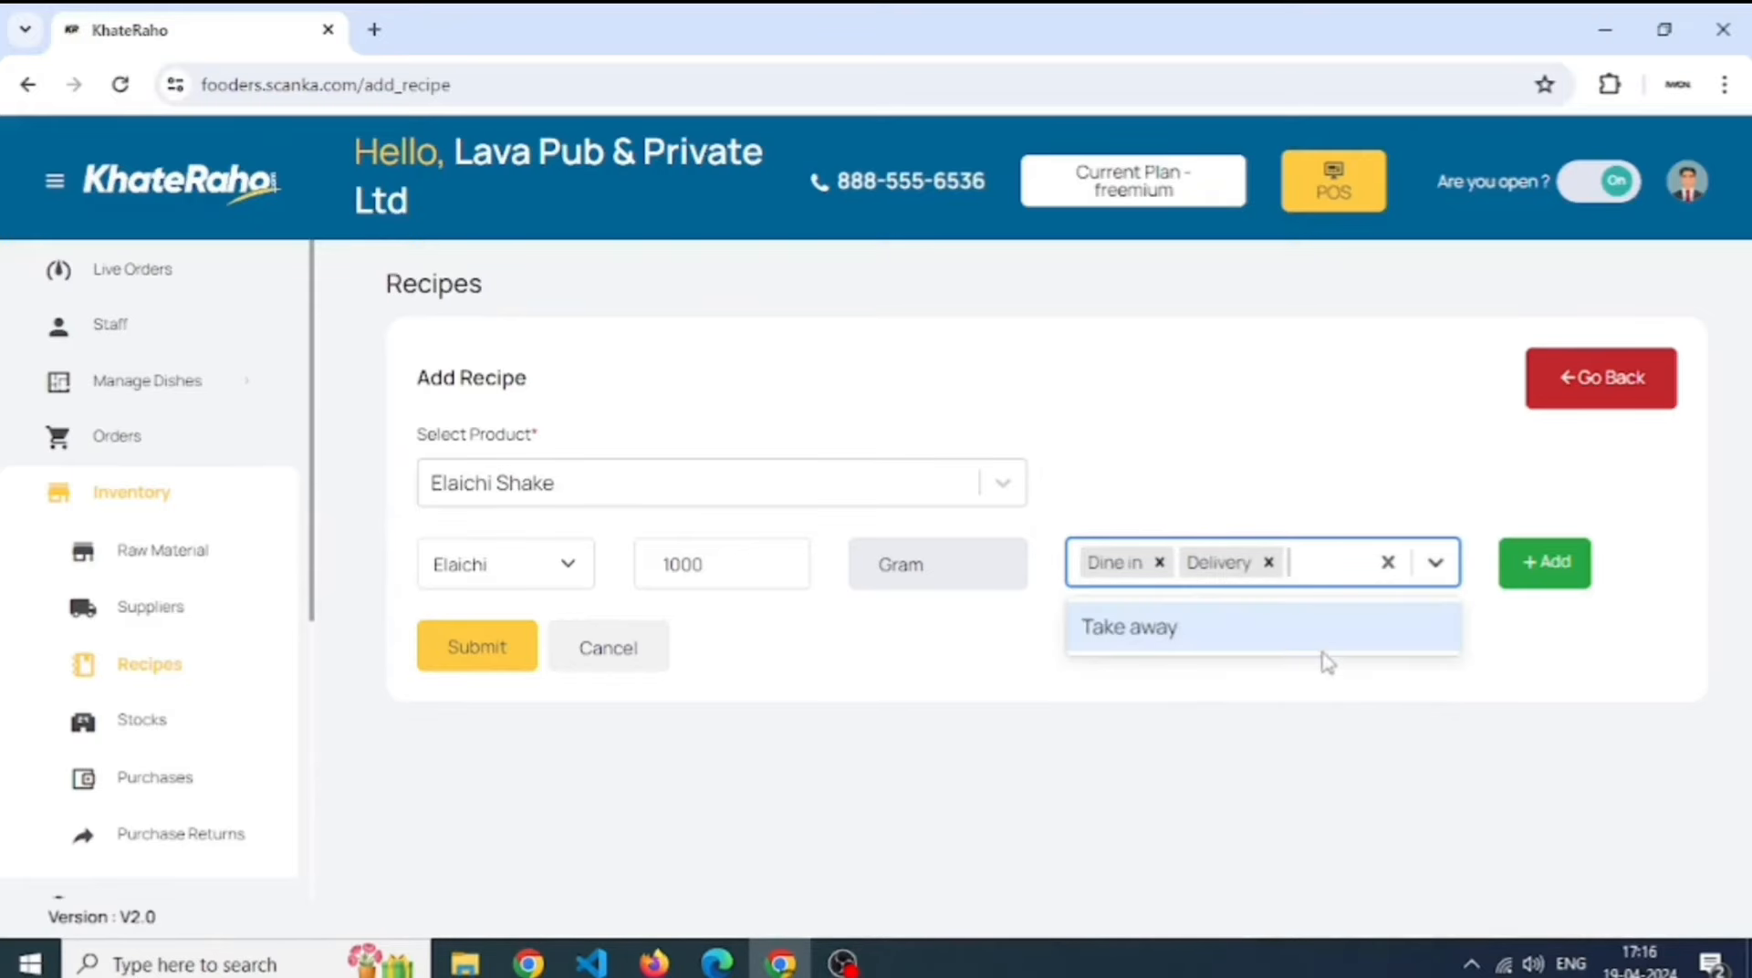
click(1323, 650)
- Add the Elaichi ingredient line, save the recipe, and return to Recipes
click(1529, 575)
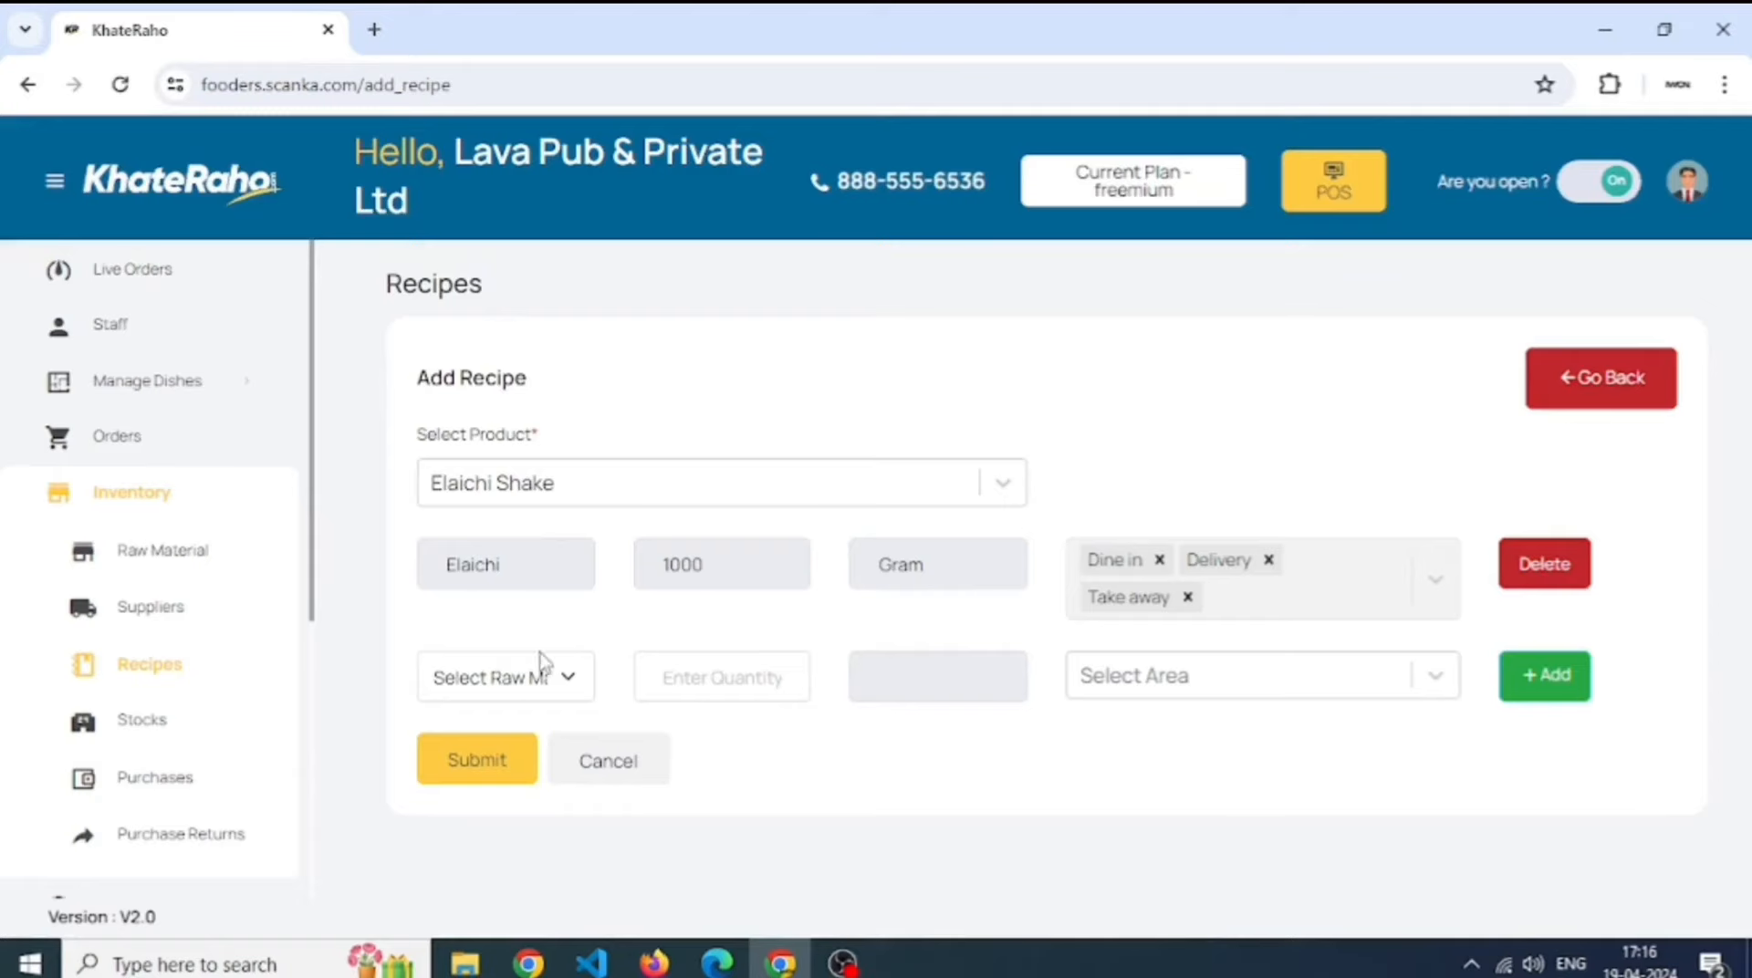
click(563, 682)
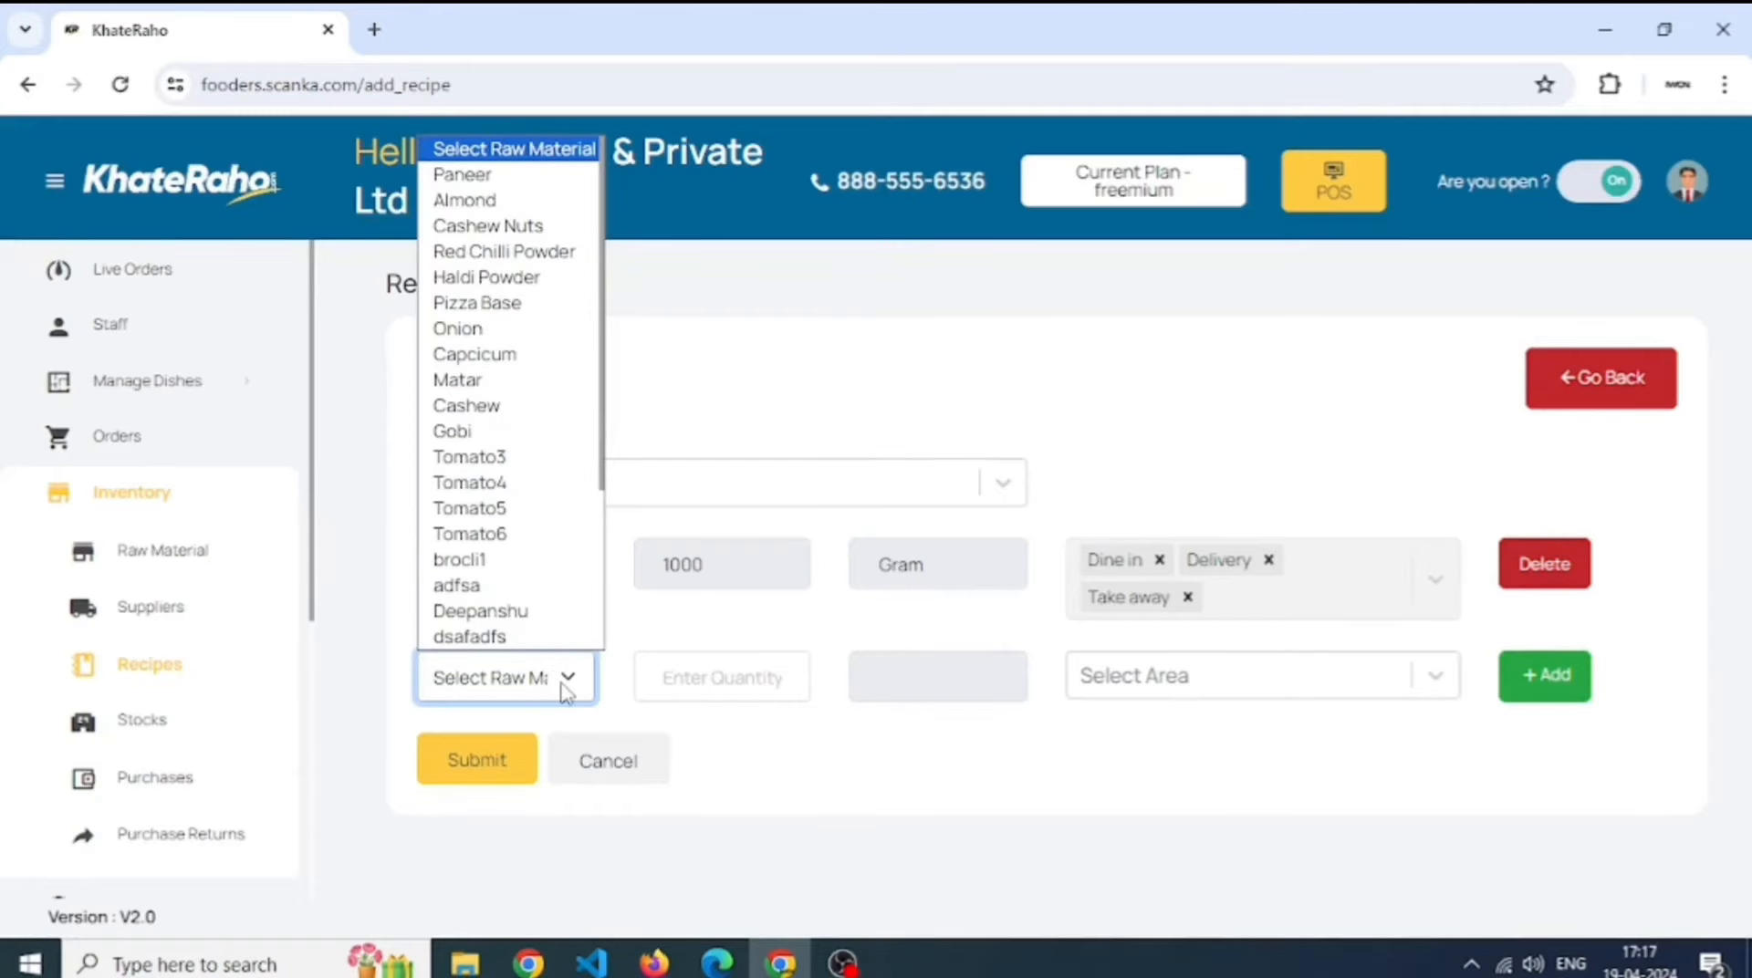
click(563, 684)
click(512, 761)
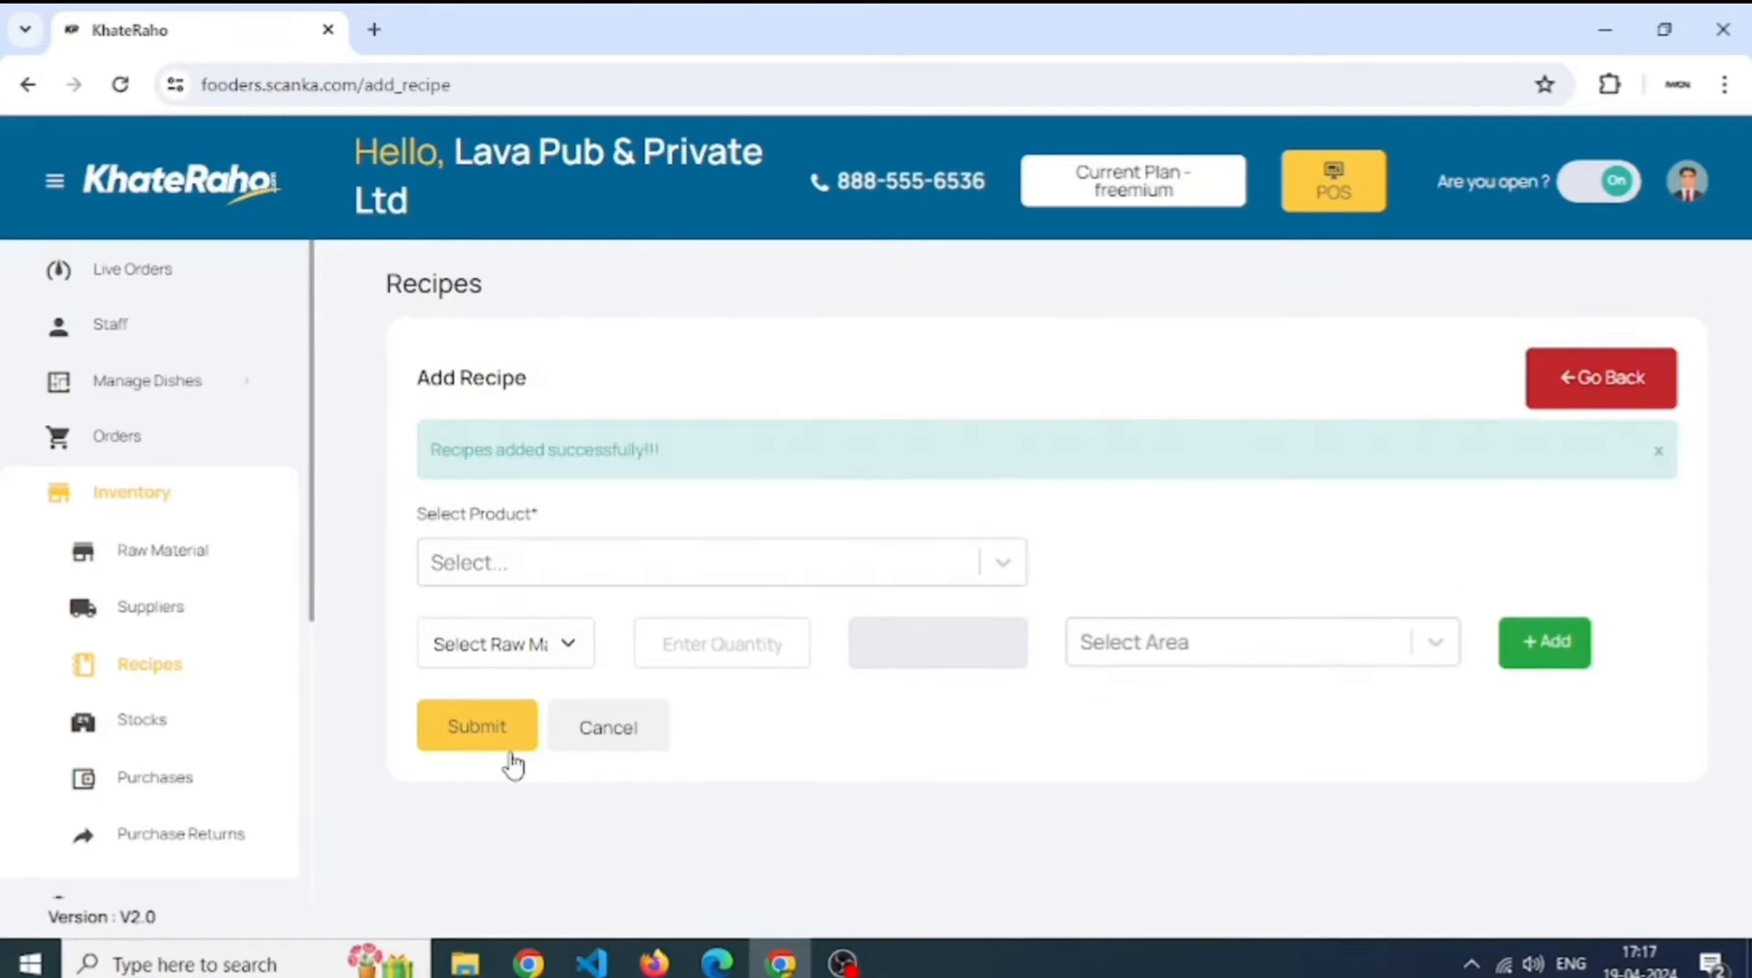
click(174, 665)
- On the Stocks page, inspect the Elaichi (KG) row showing 5.00 opening and closing stock
click(171, 724)
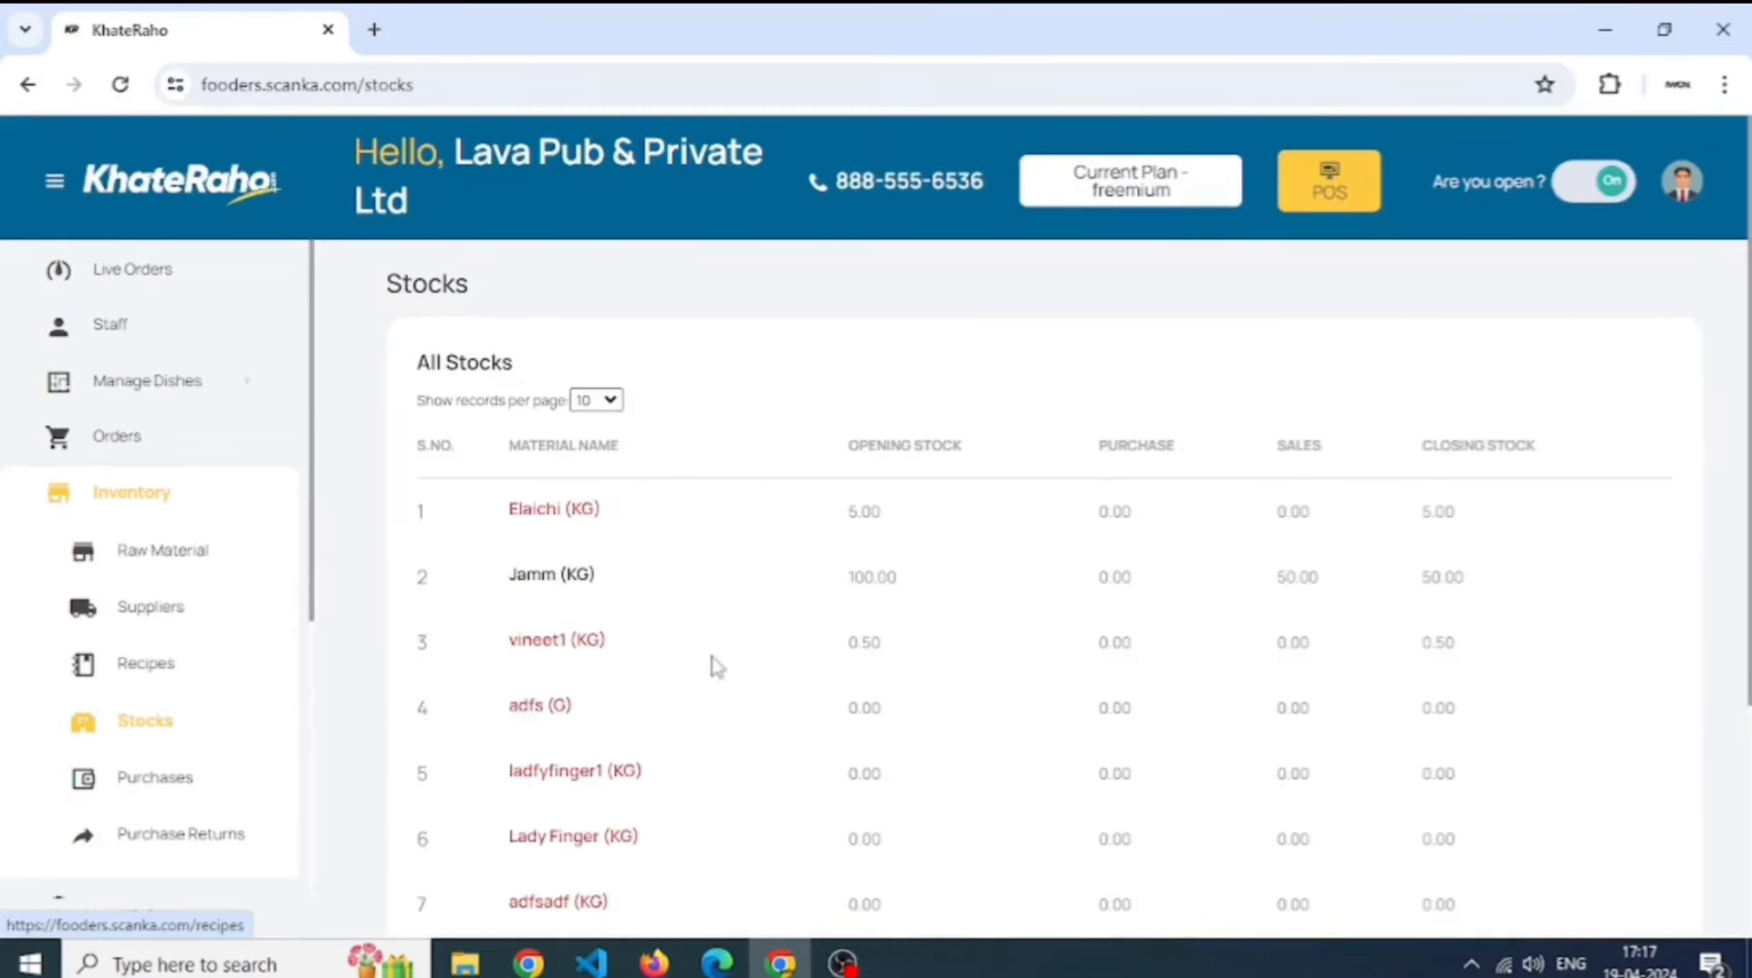
drag(496, 520, 1469, 536)
click(1472, 534)
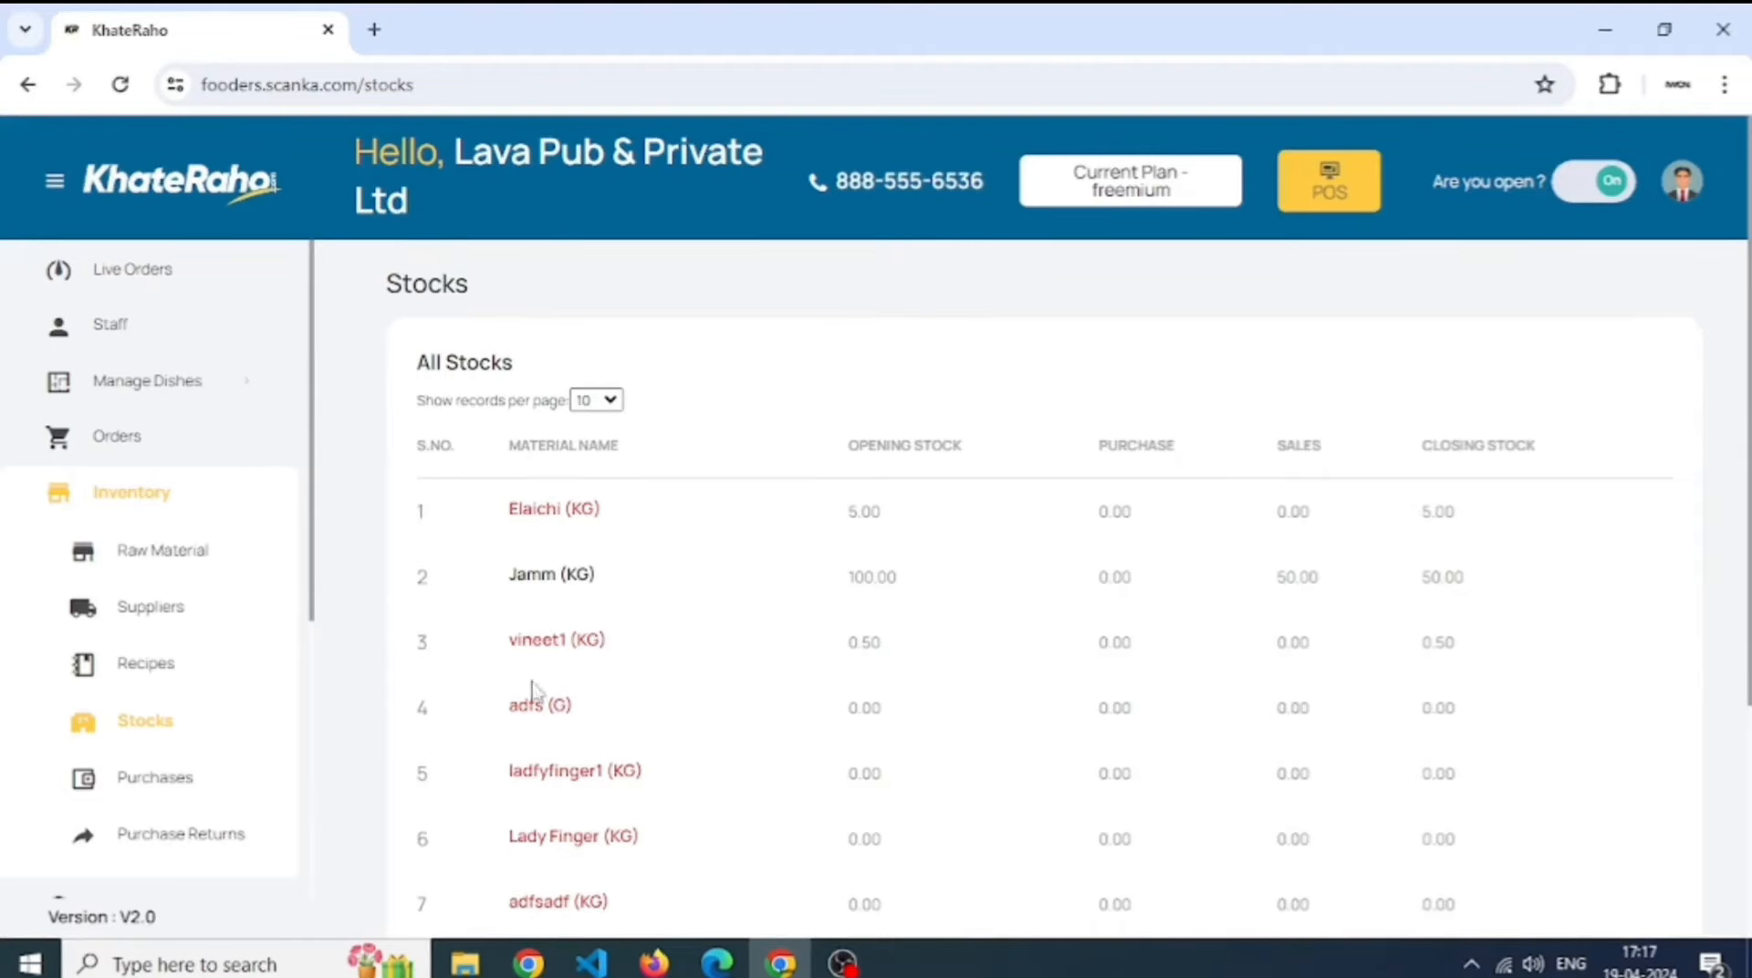
double_click(571, 499)
triple_click(571, 499)
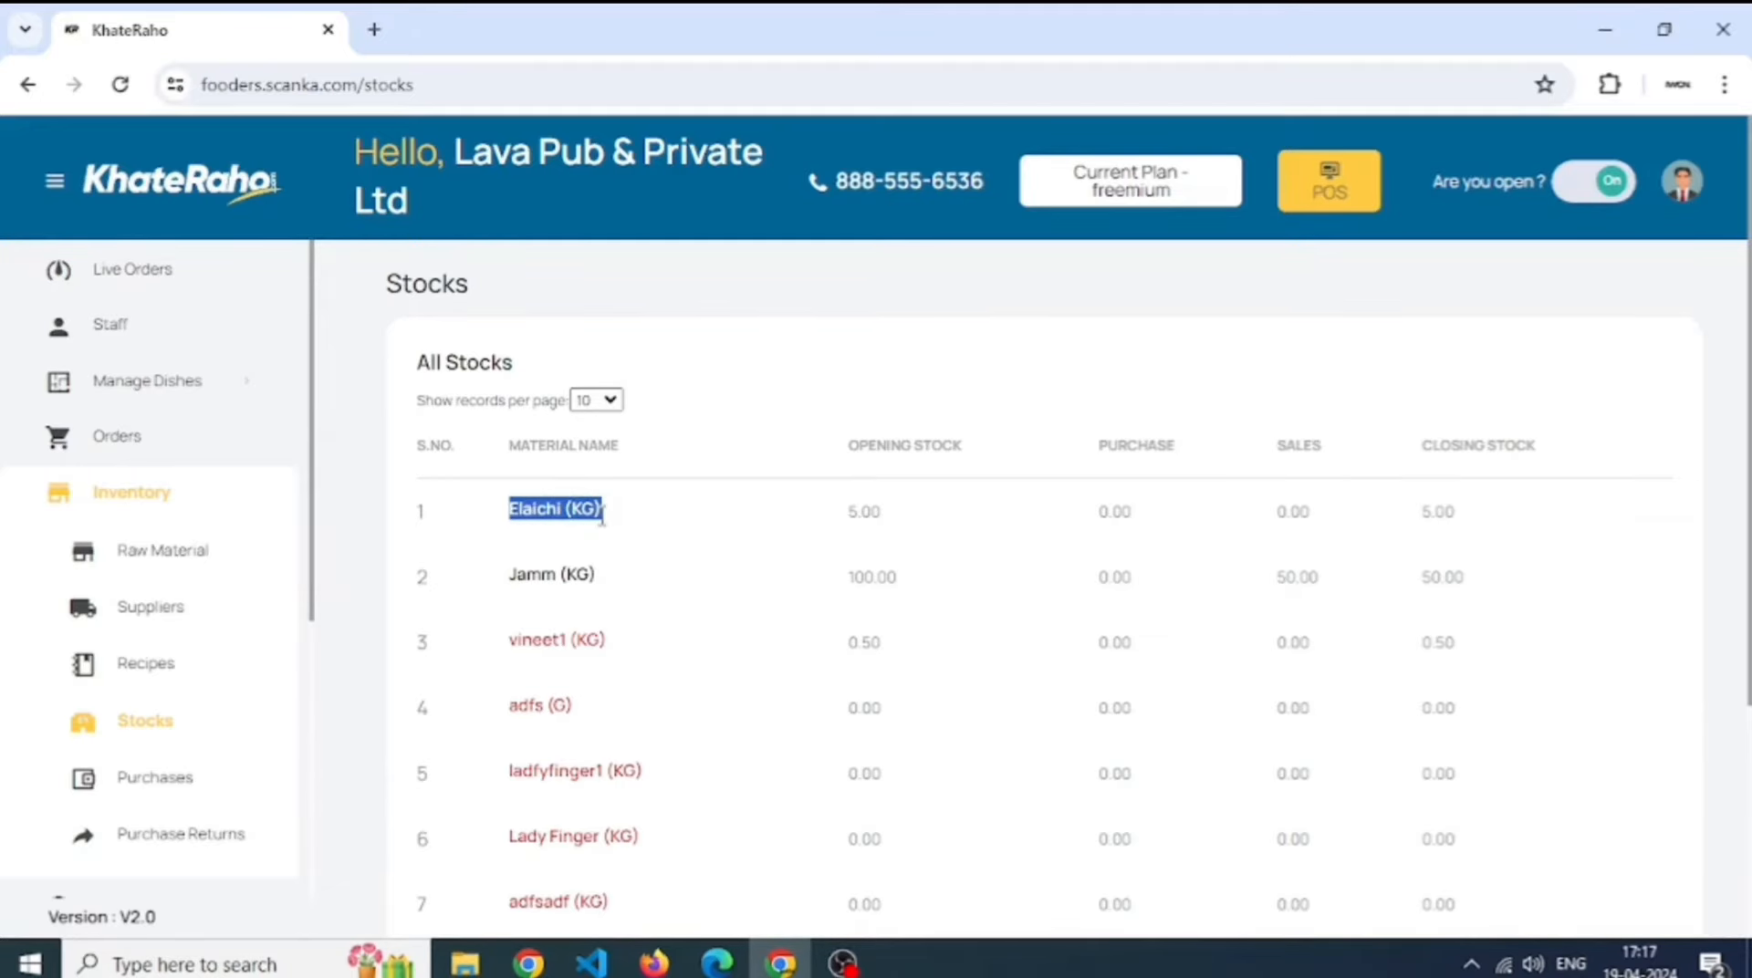
- Start a new purchase order with tanzxc as the supplier
click(167, 780)
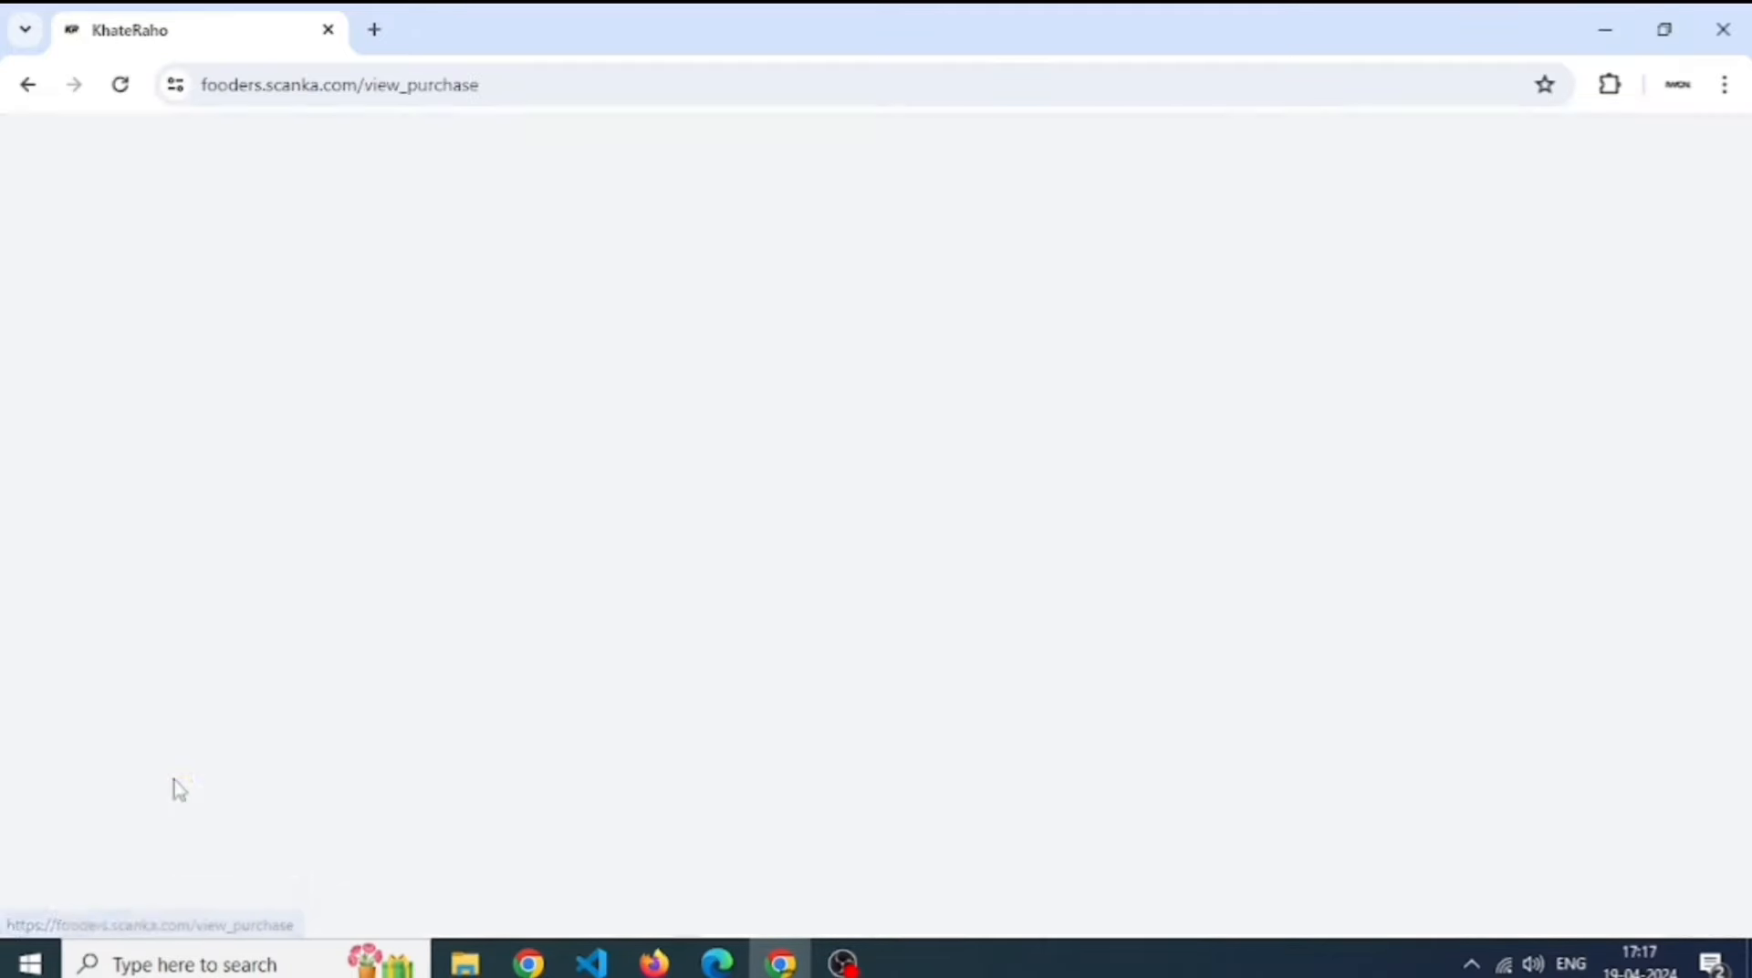
click(1516, 400)
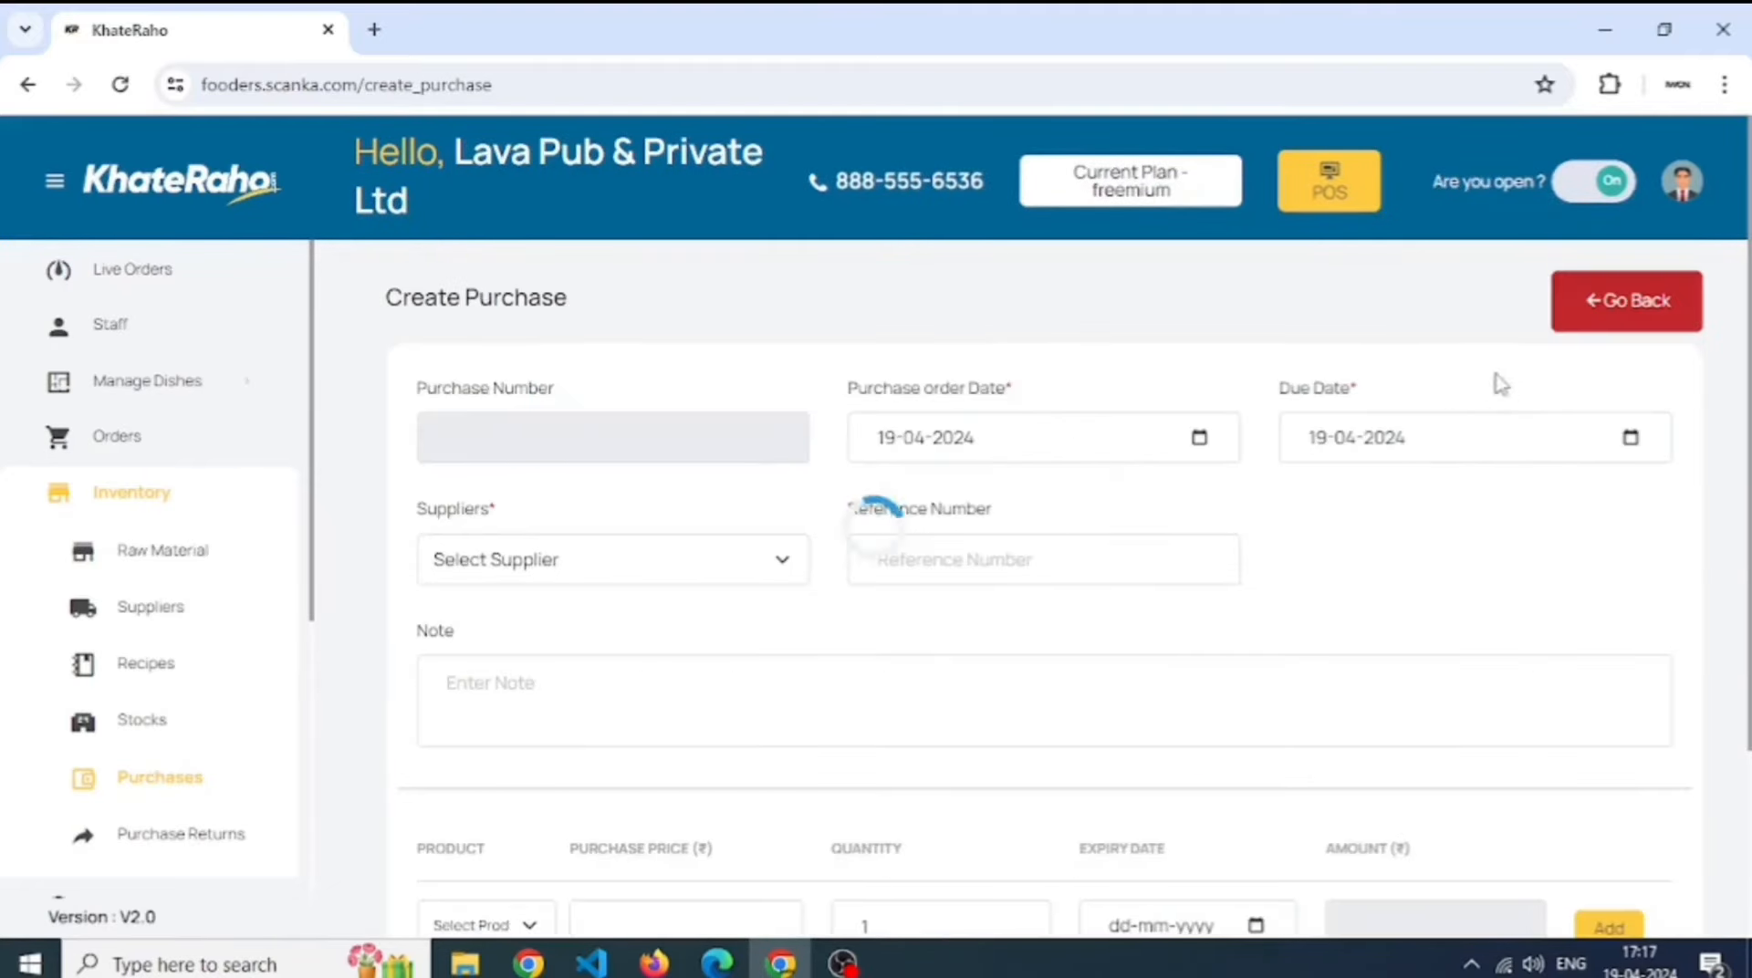
click(675, 577)
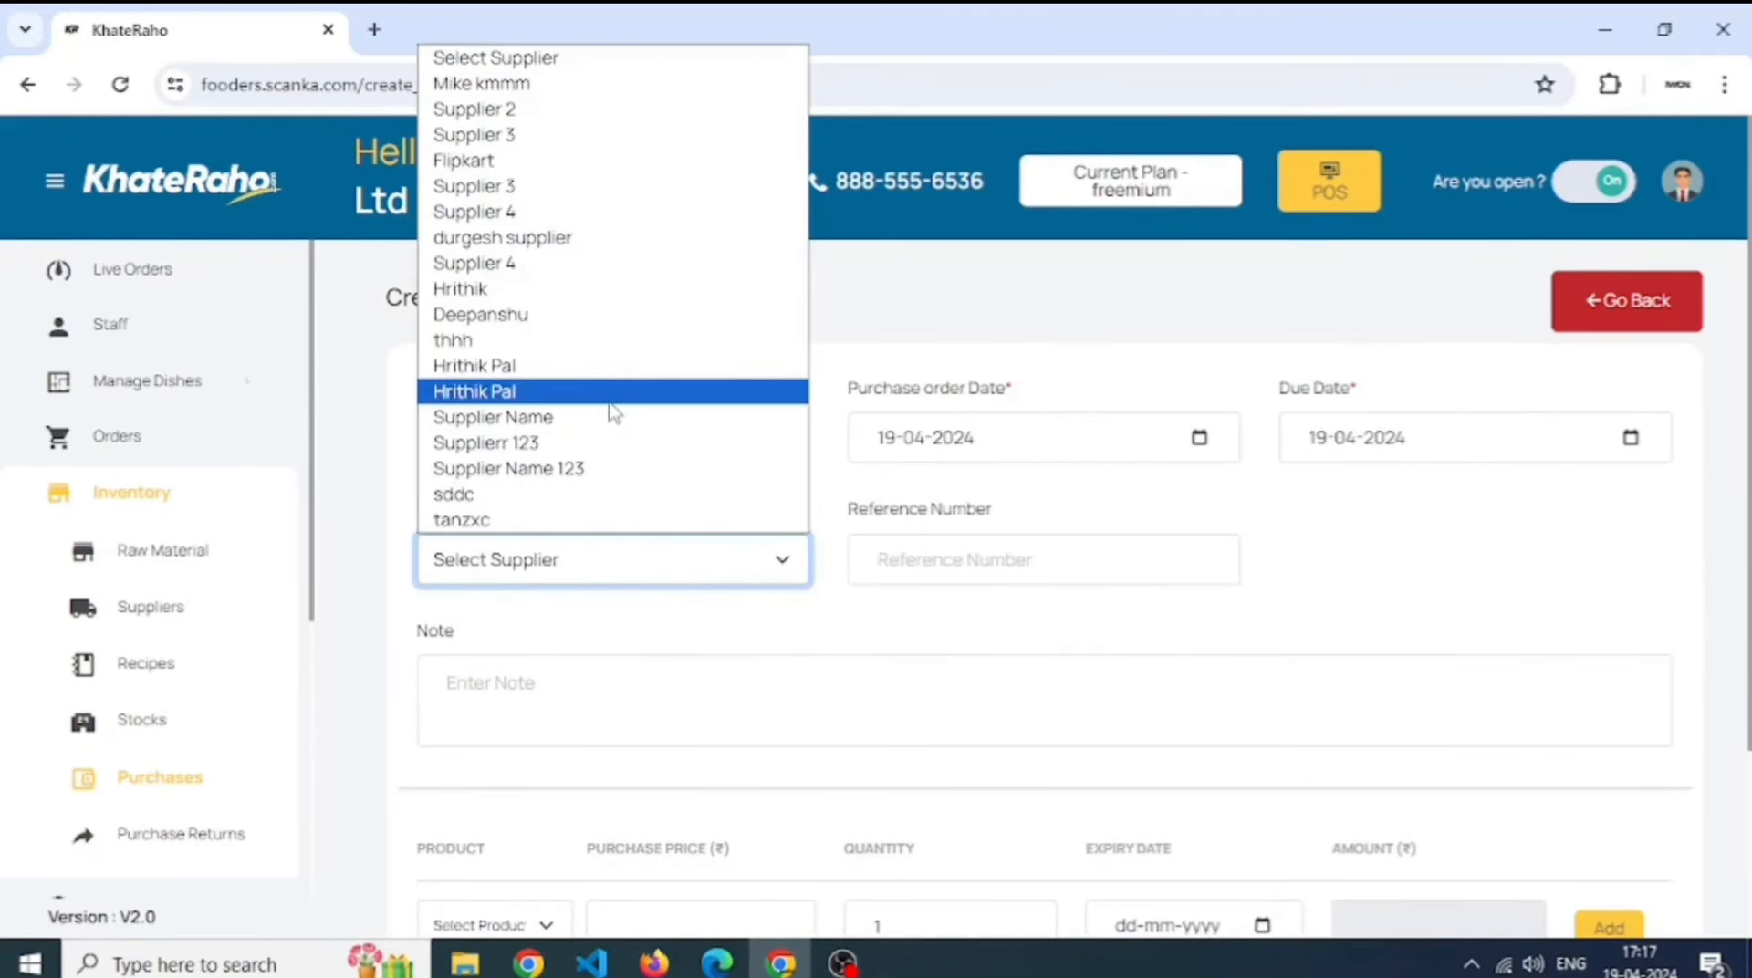
click(636, 520)
- Add 1000 Elaichi at ₹55 each, totalling Rs 55000, and submit the order
scroll(912, 593, down, 3)
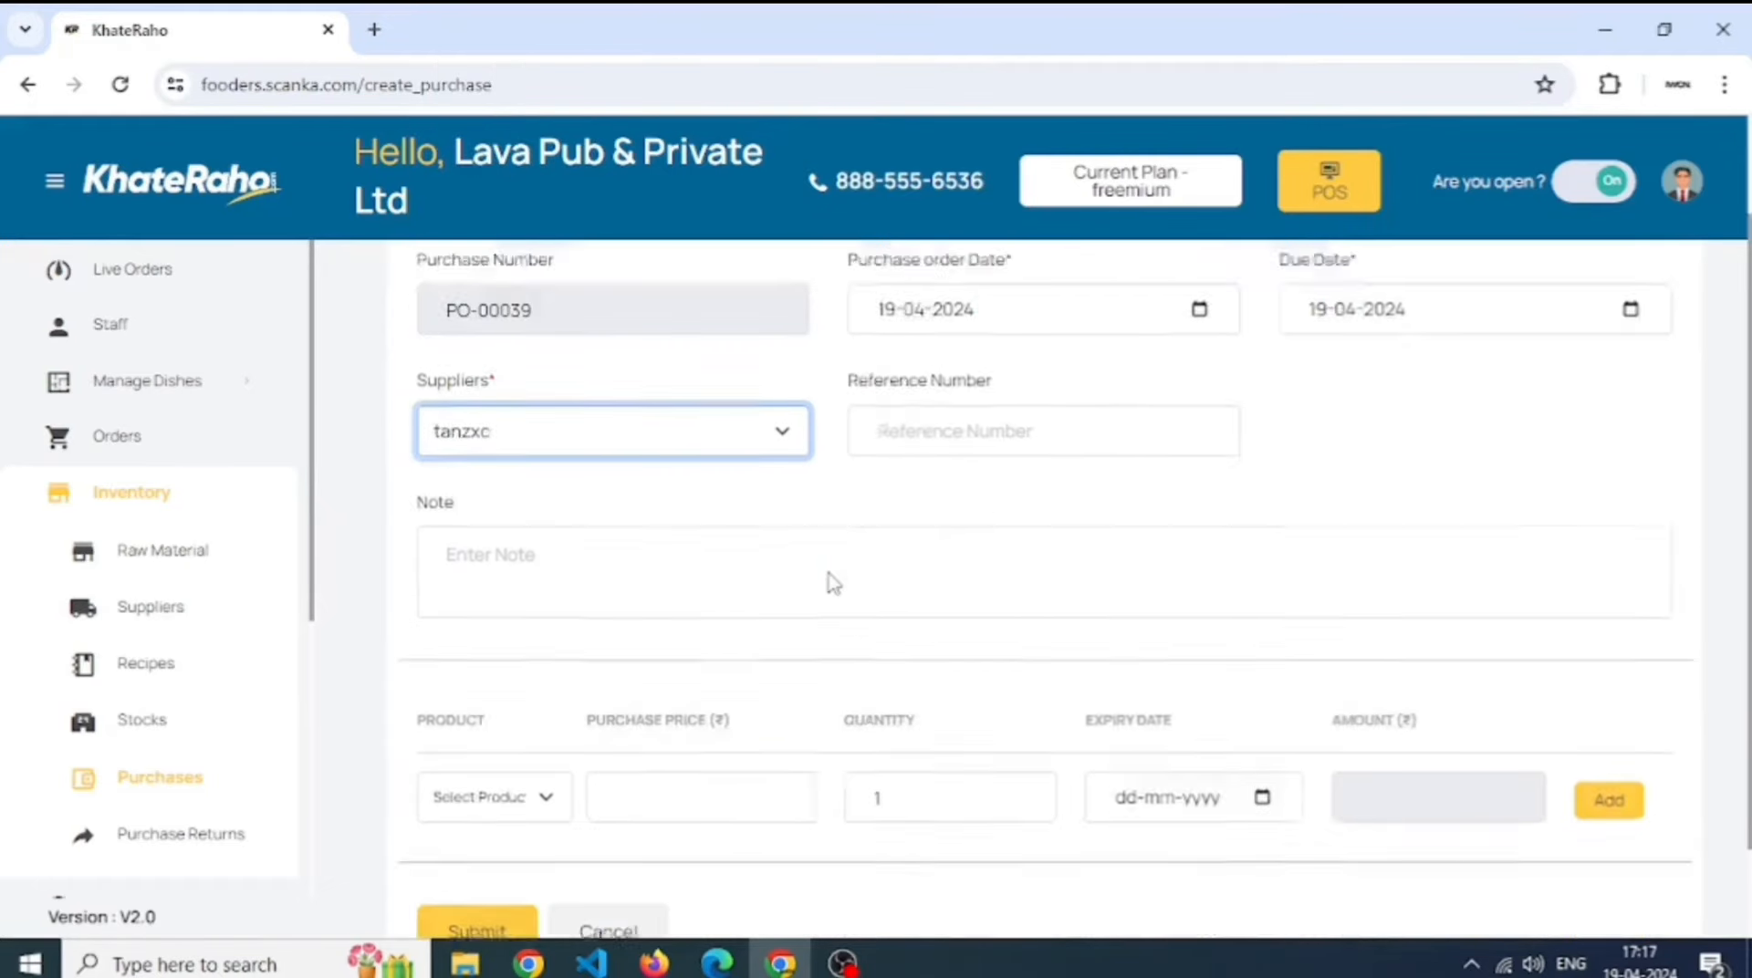
click(500, 703)
key(e)
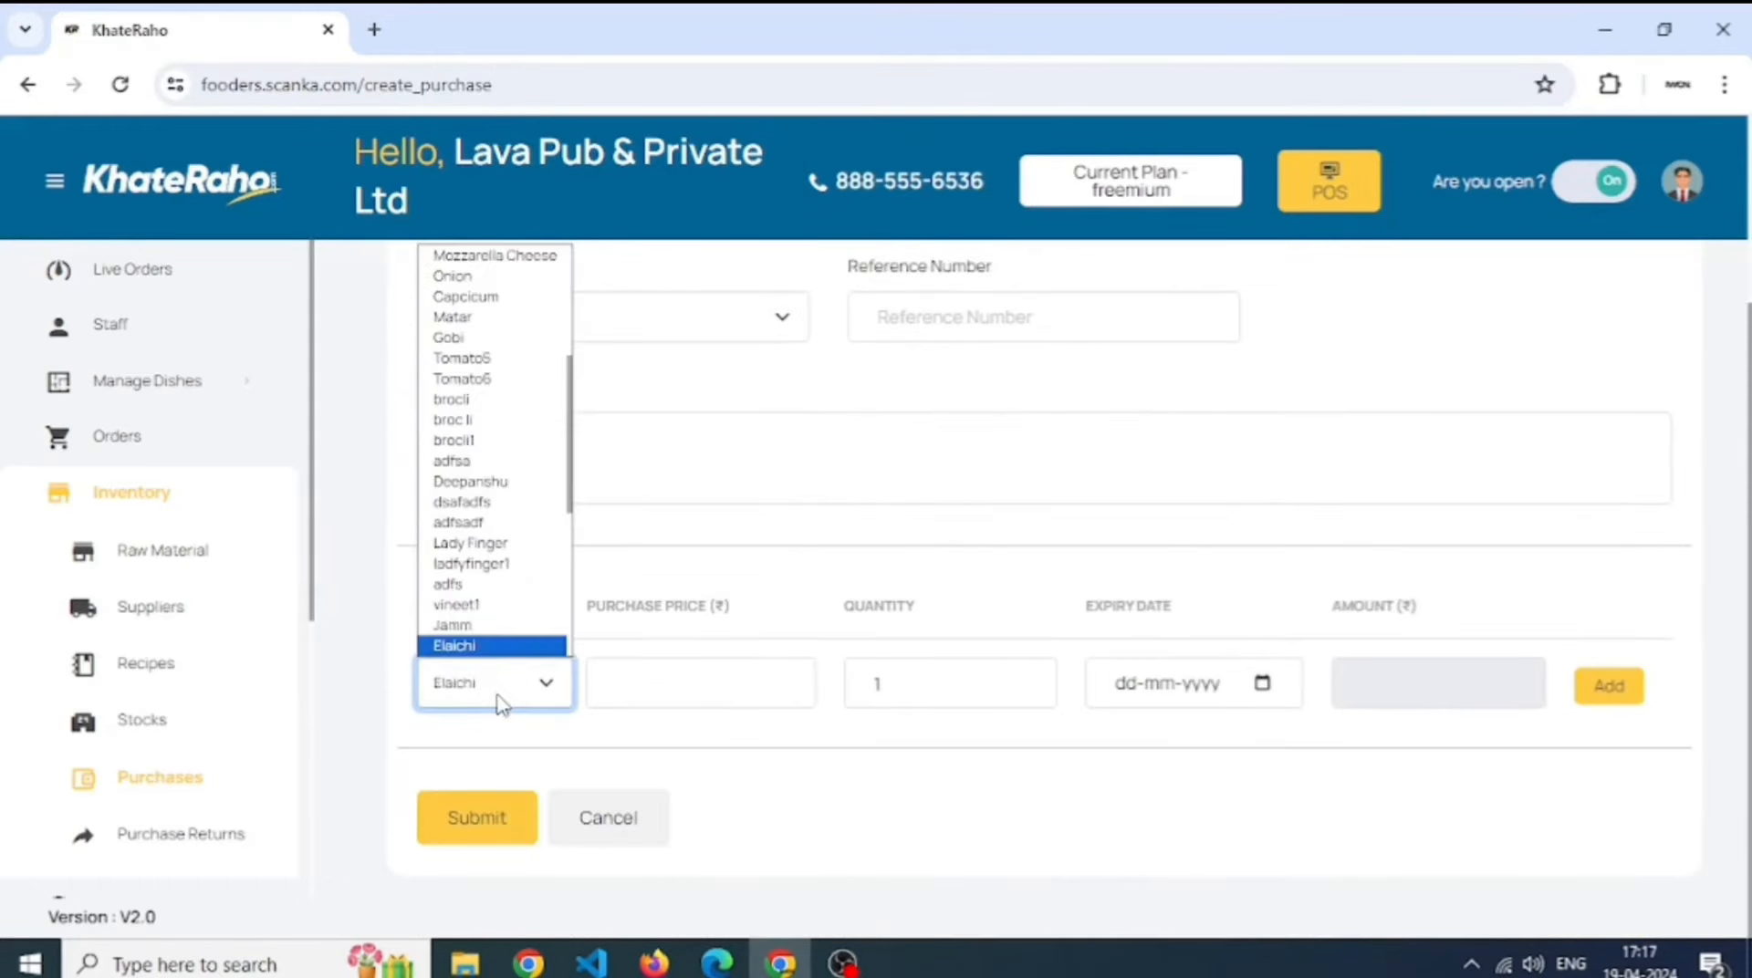
key(Return)
key(Tab)
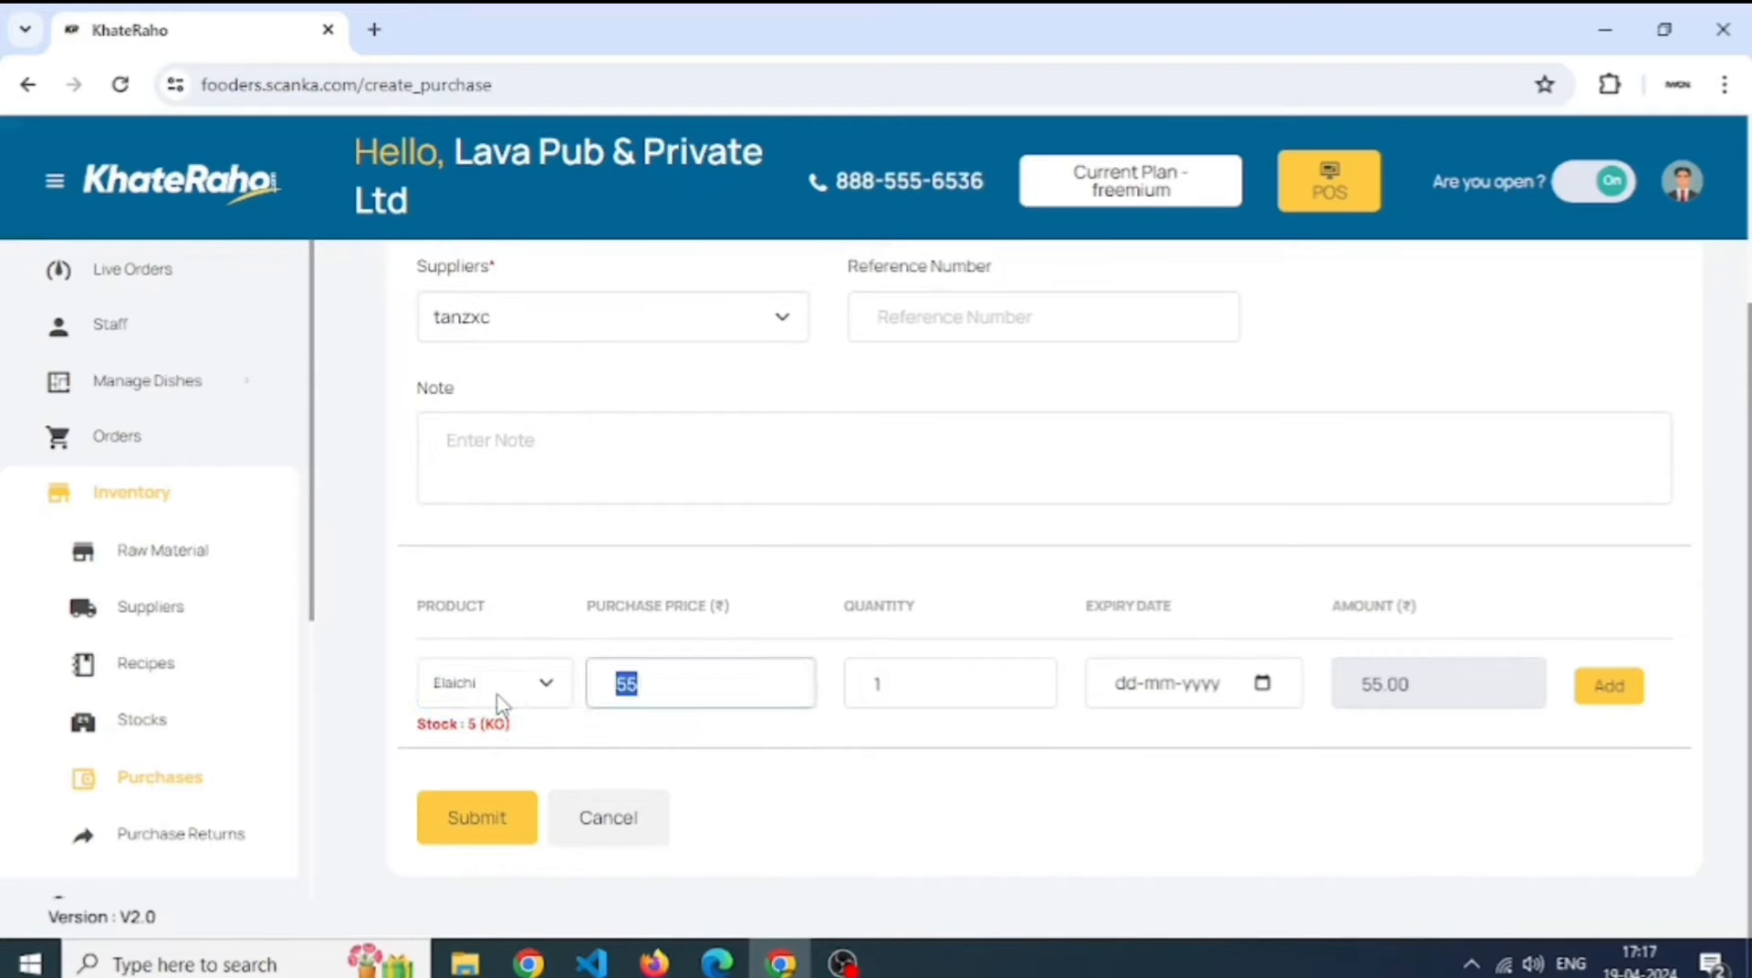
key(Tab)
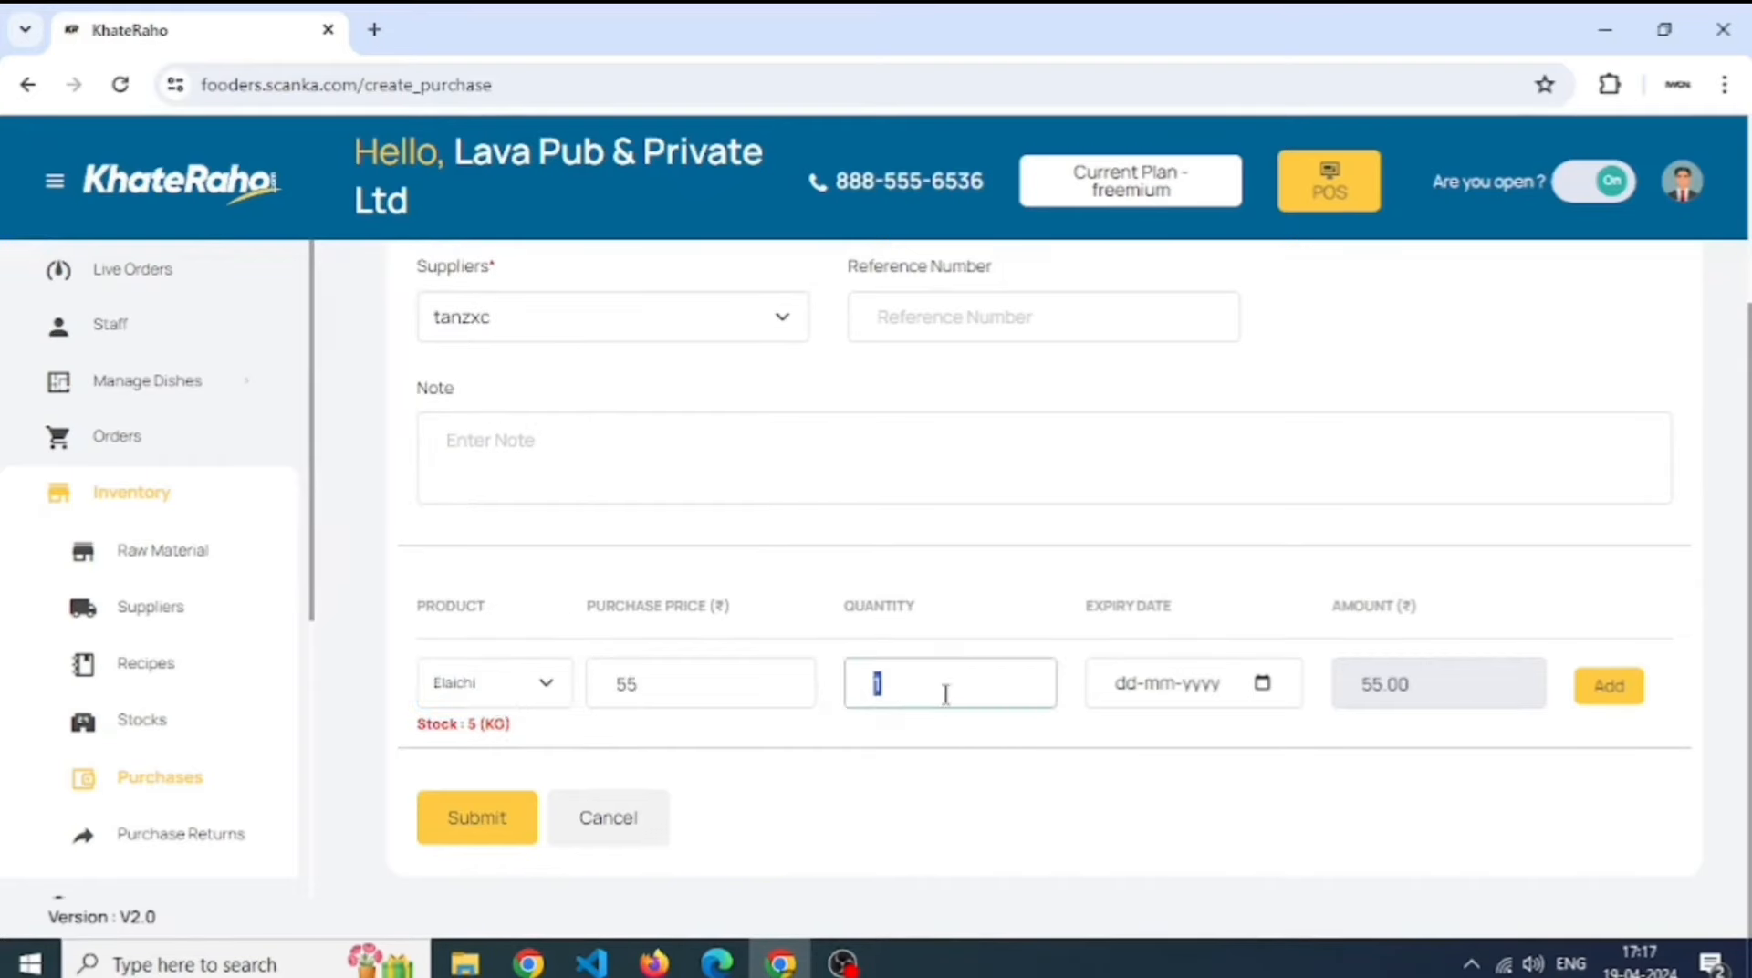
text(1000)
click(1608, 685)
scroll(587, 747, down, 2)
click(518, 809)
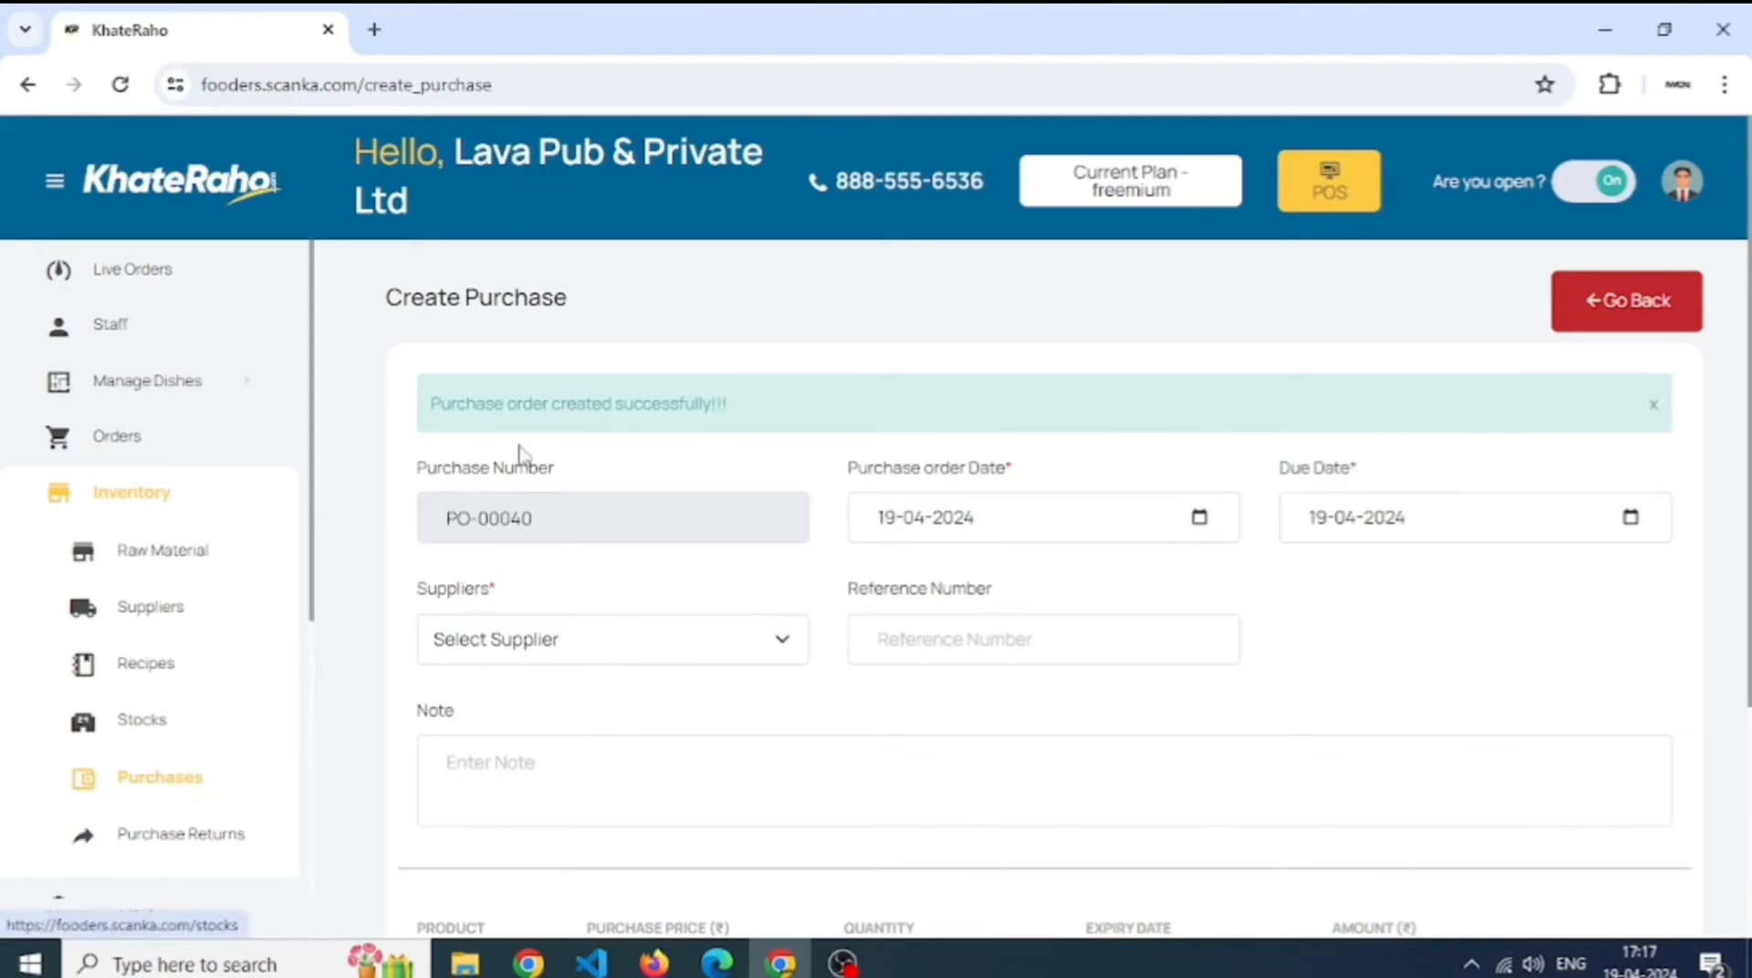
- Approve purchase order PO-00039 and record its full 55000 cash payment
click(242, 794)
scroll(740, 673, down, 3)
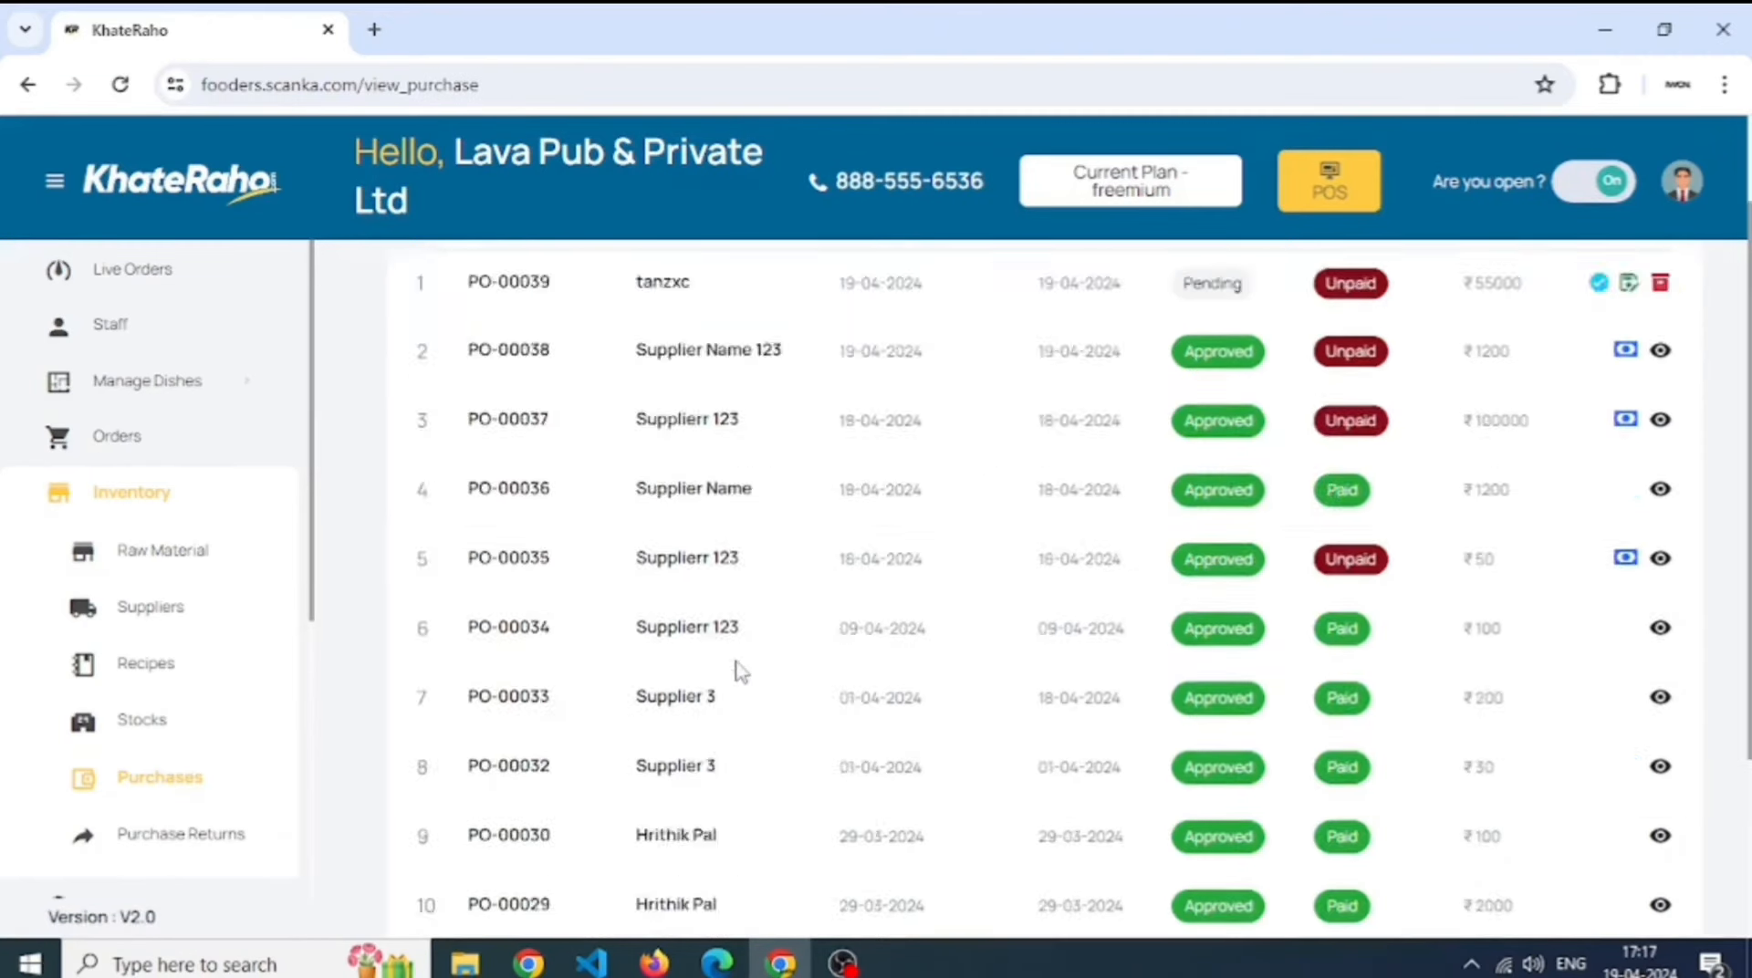
scroll(741, 673, up, 3)
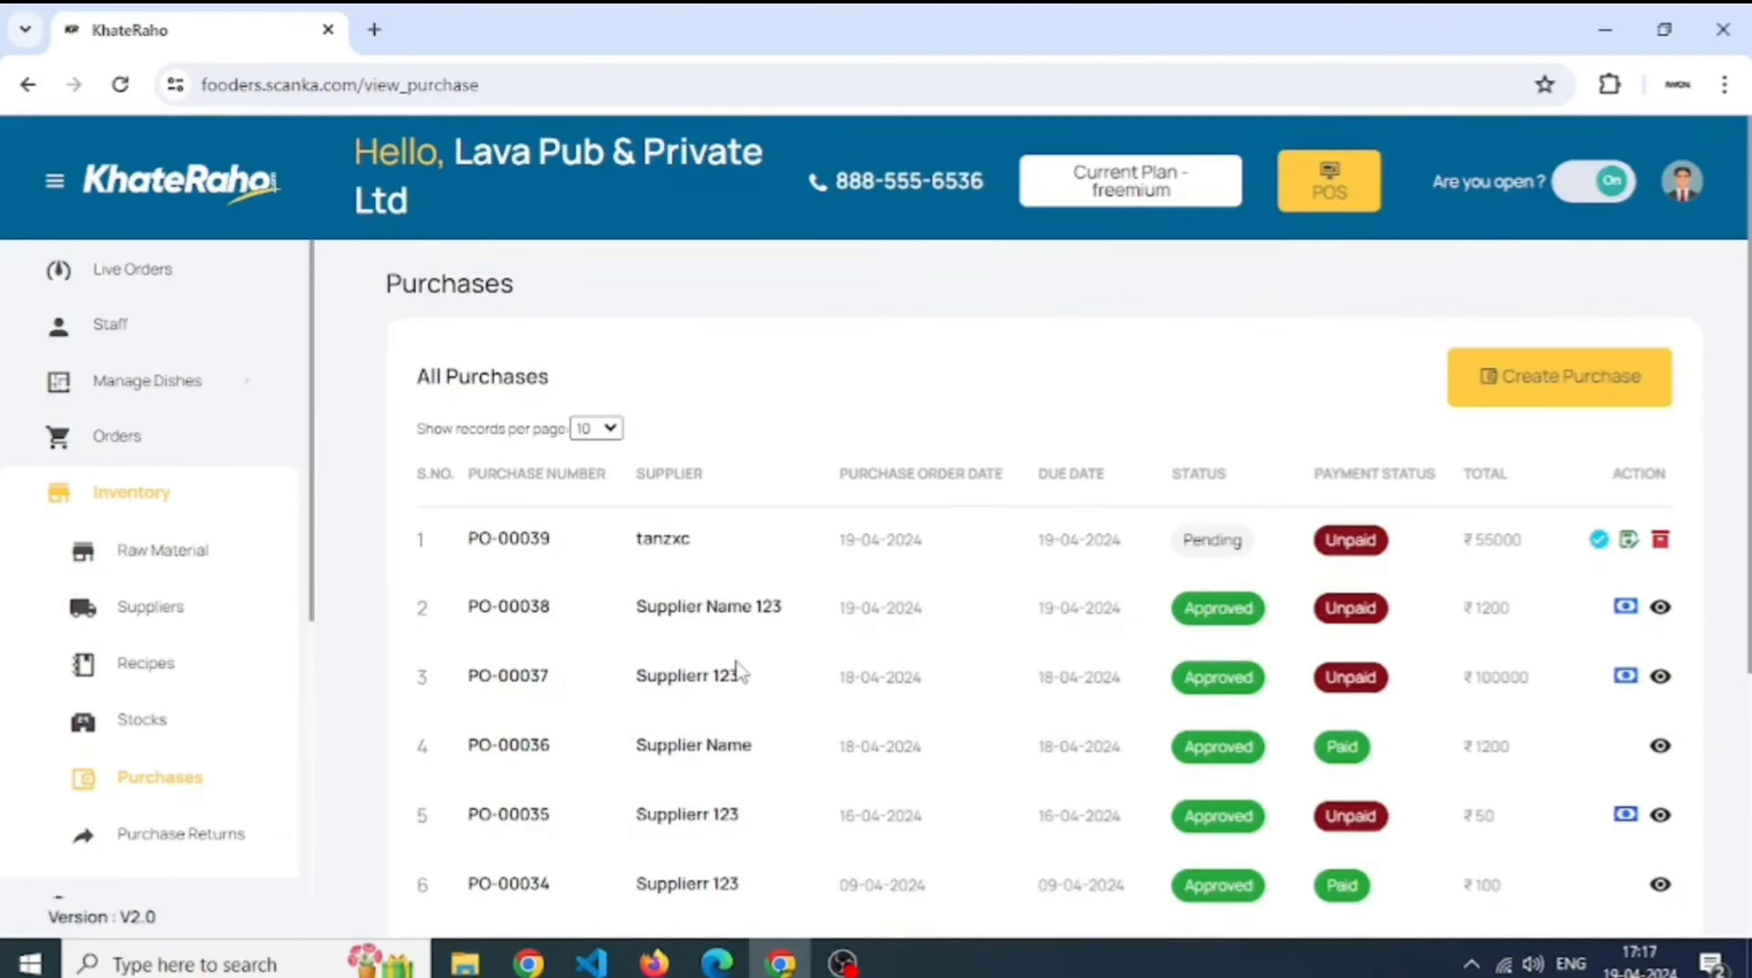
click(1598, 540)
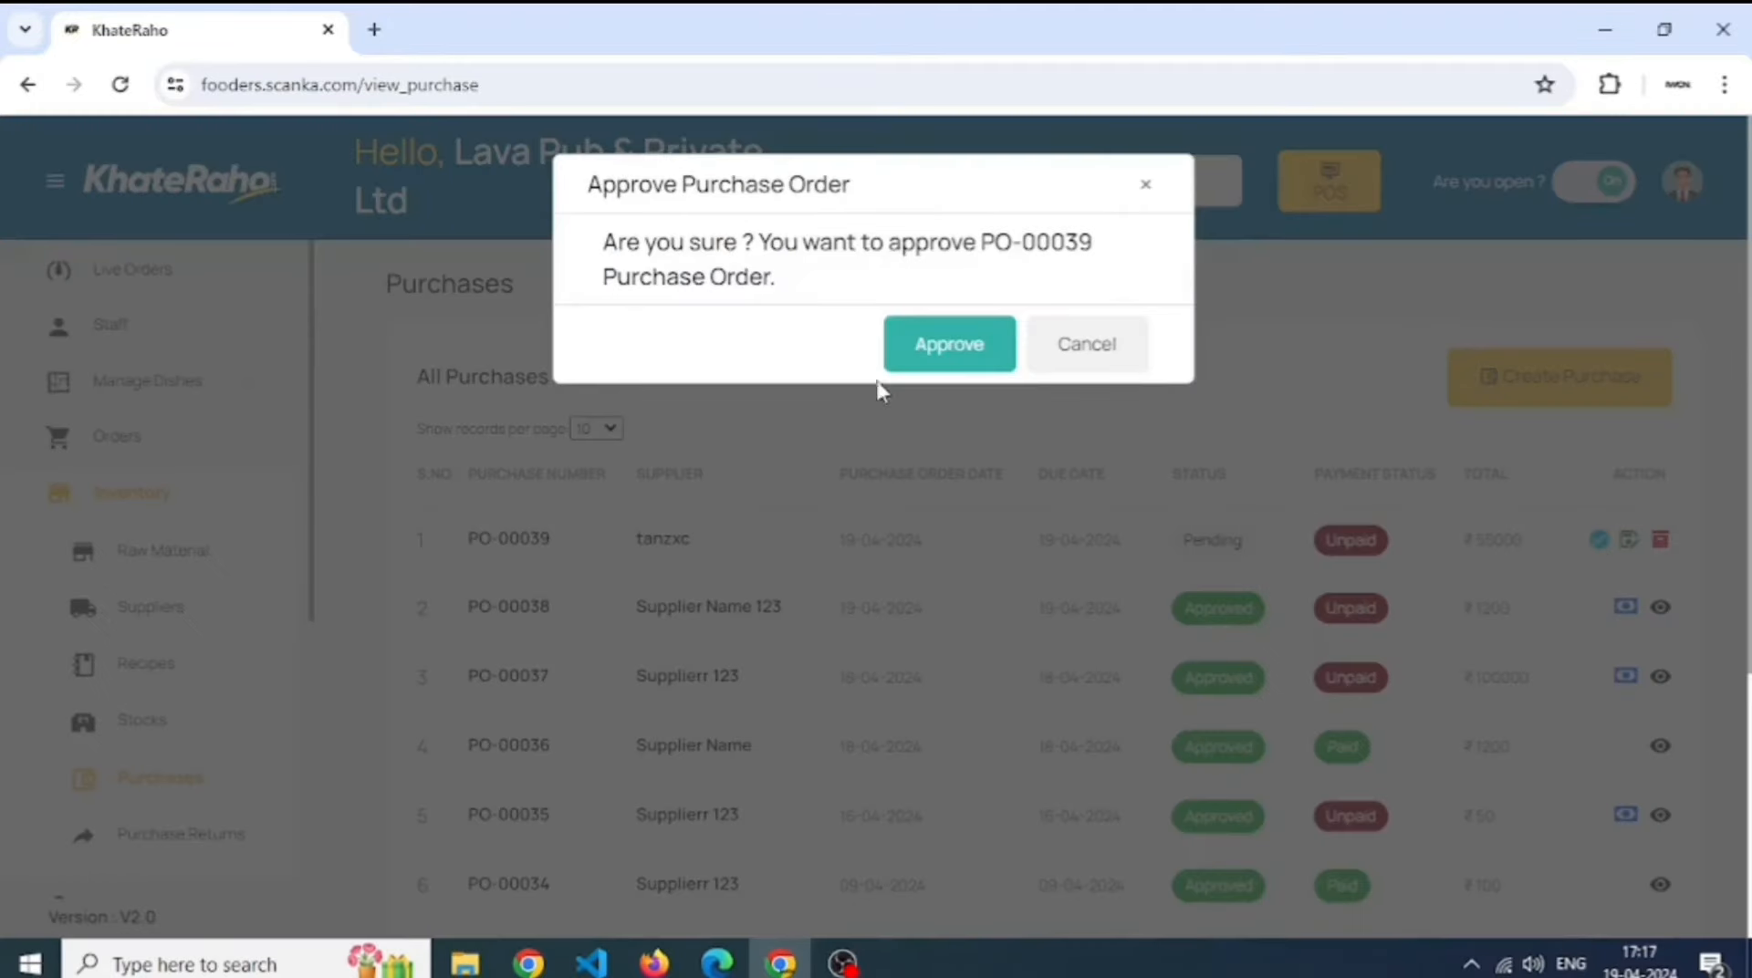
click(949, 344)
click(1626, 546)
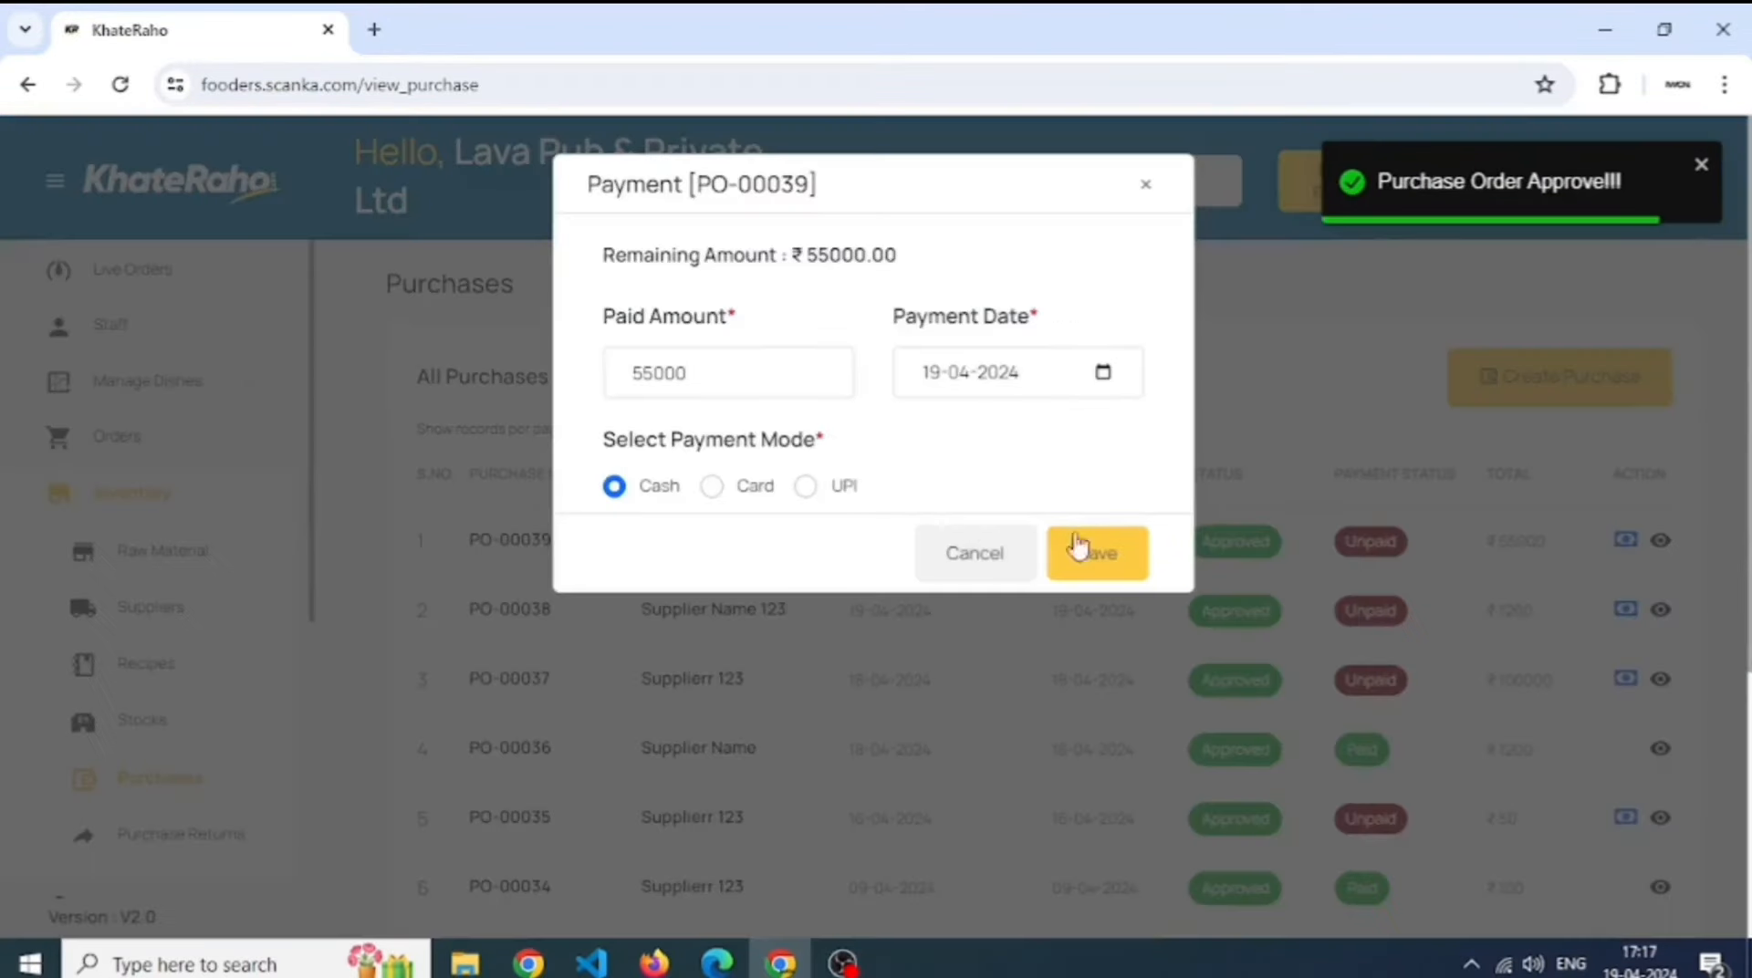
click(1079, 552)
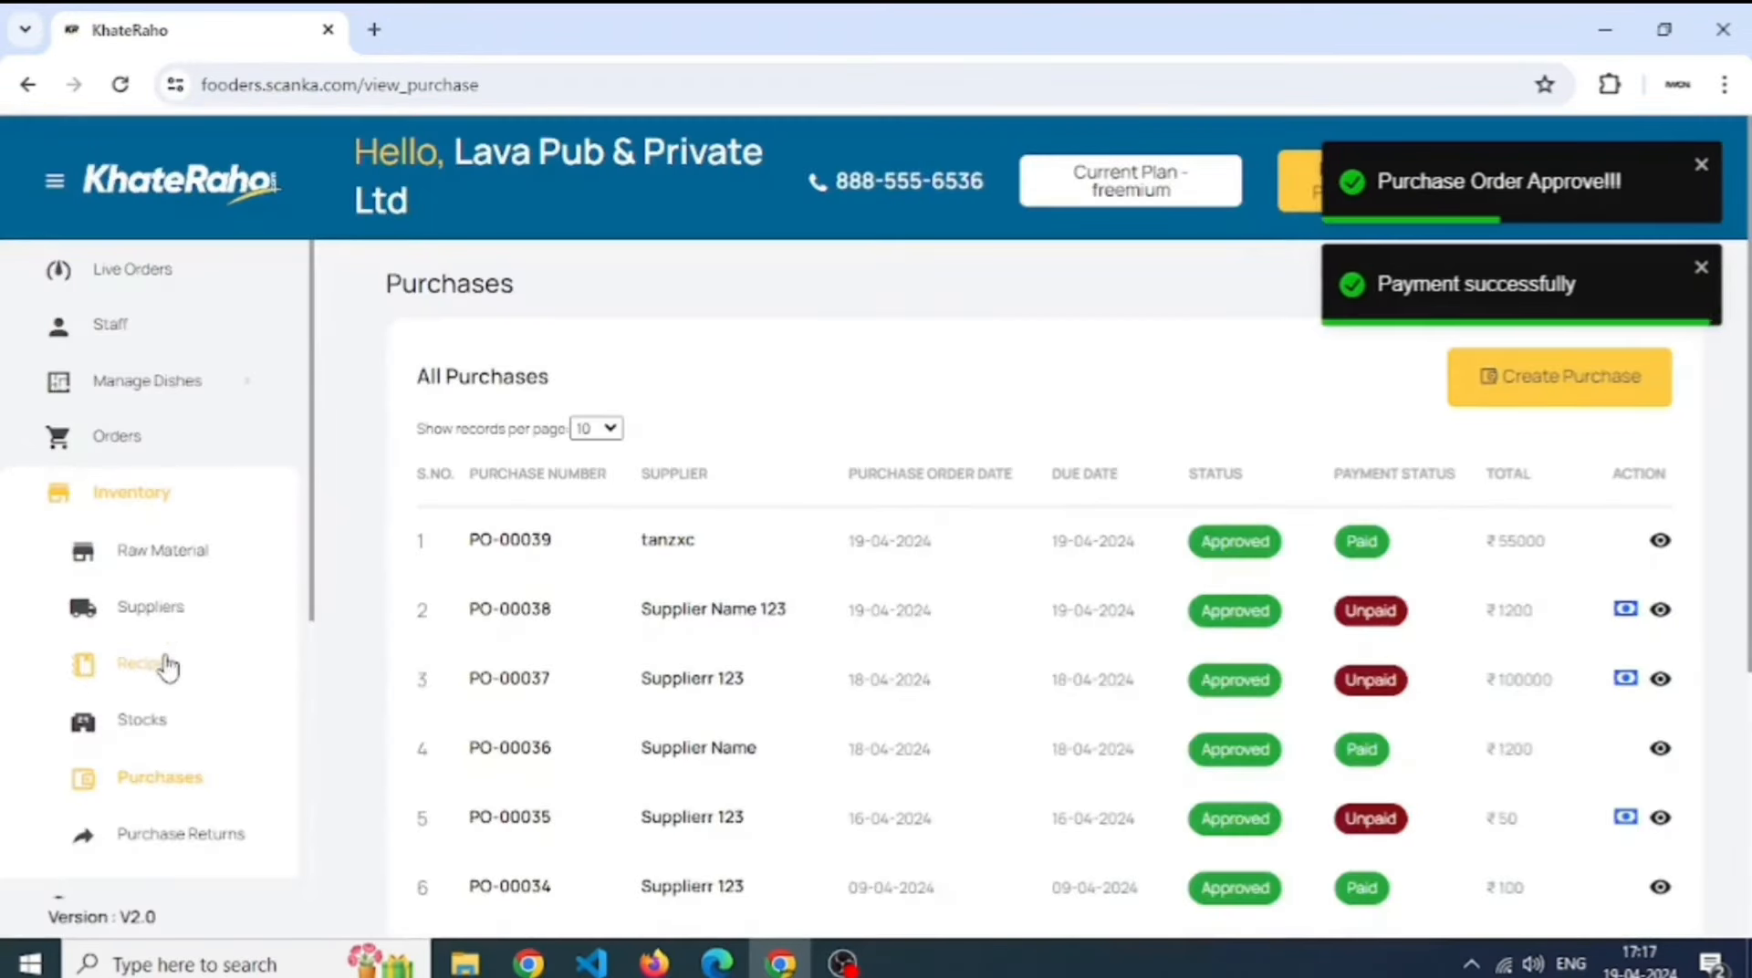
- Check that Elaichi's closing stock is now 1005.00, then go to the POS tables screen
click(182, 723)
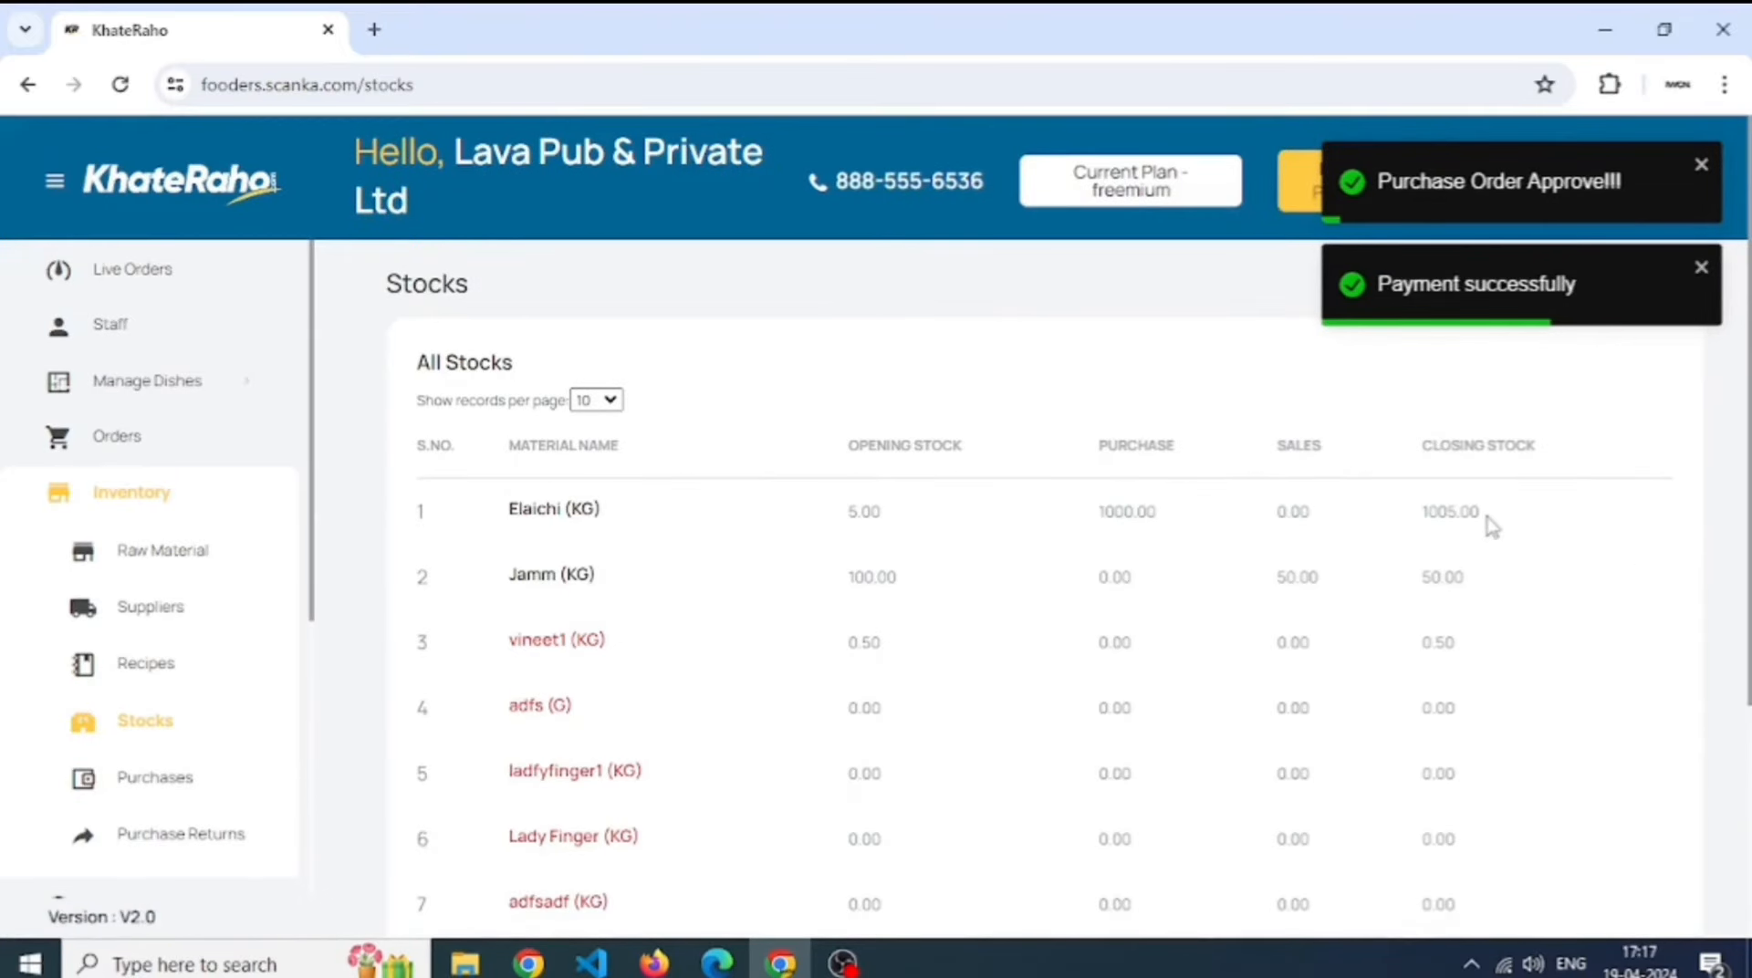
double_click(1464, 512)
click(1529, 520)
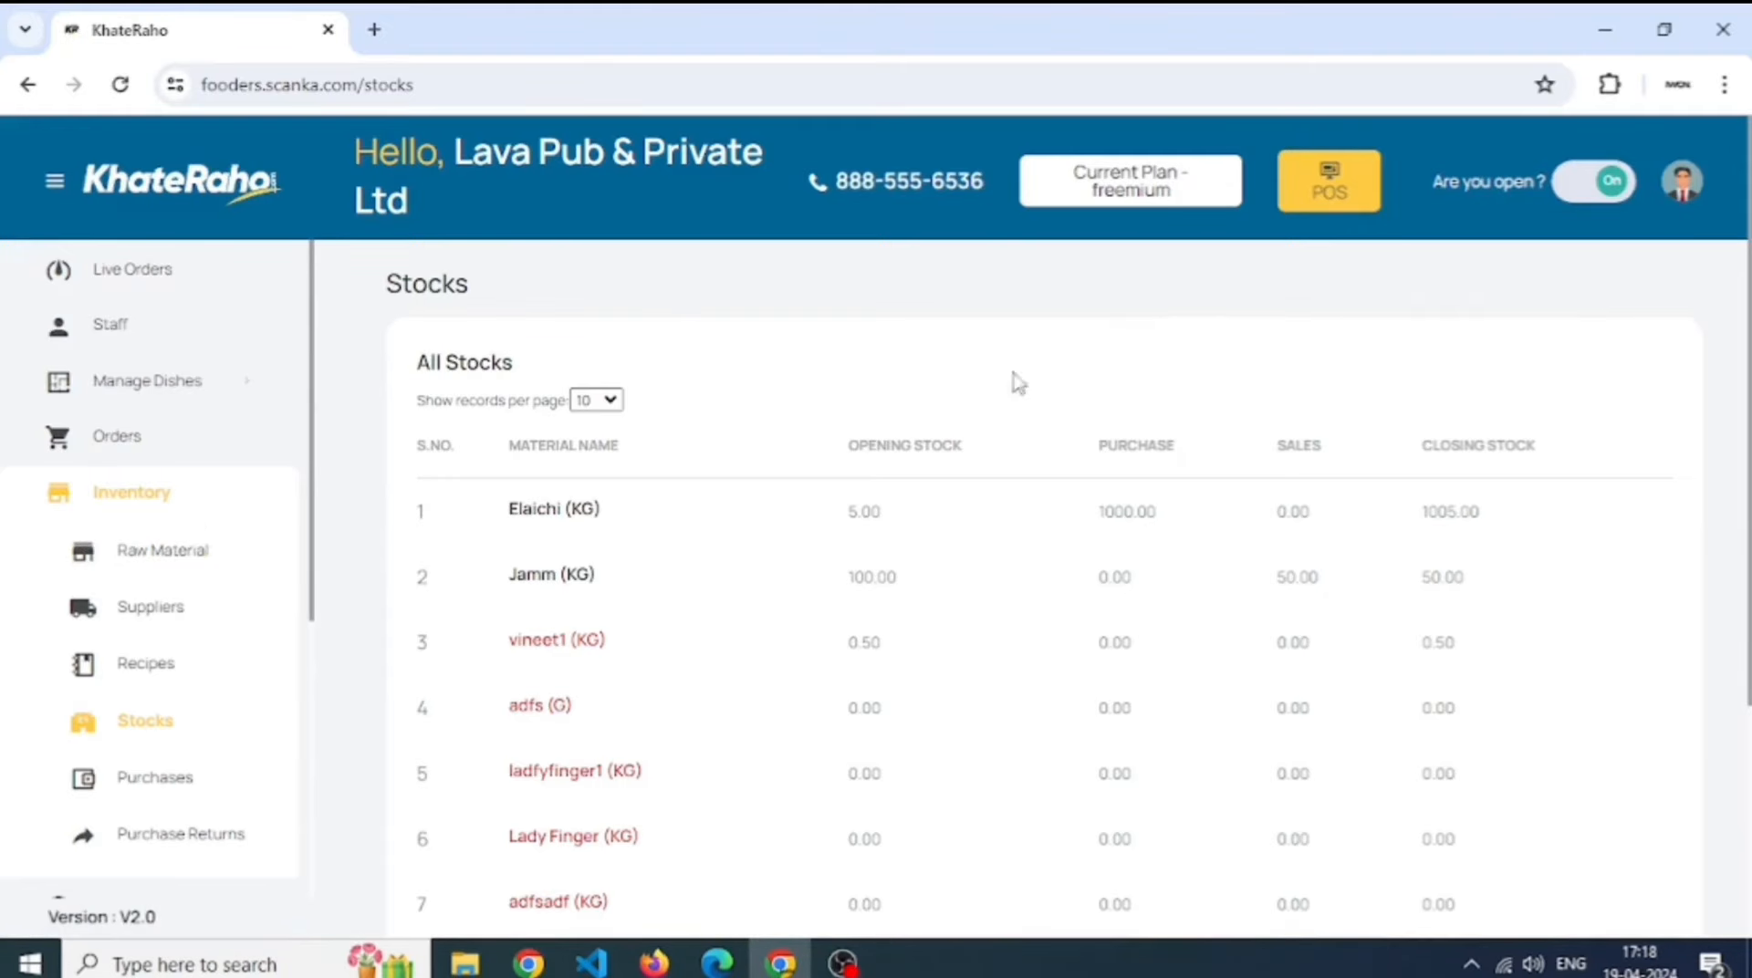
click(1327, 193)
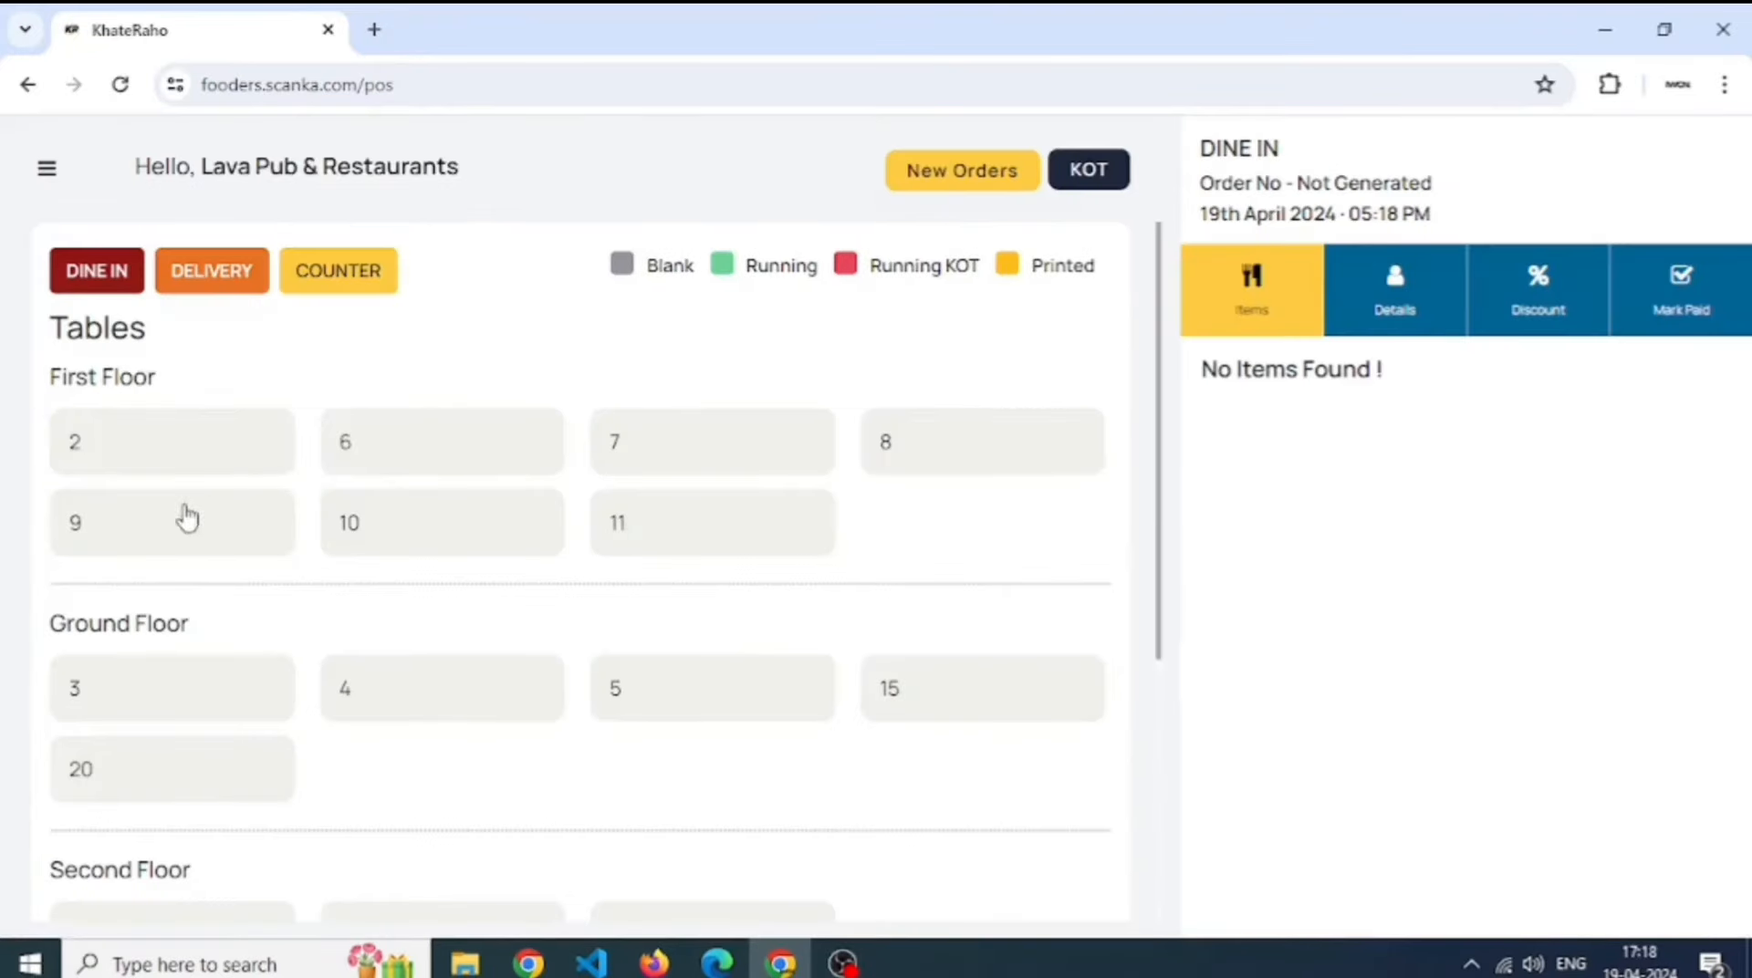
- Sell one Elaichi Shake on table 2 and settle the 57.75 bill in cash
click(190, 456)
click(383, 251)
text(el)
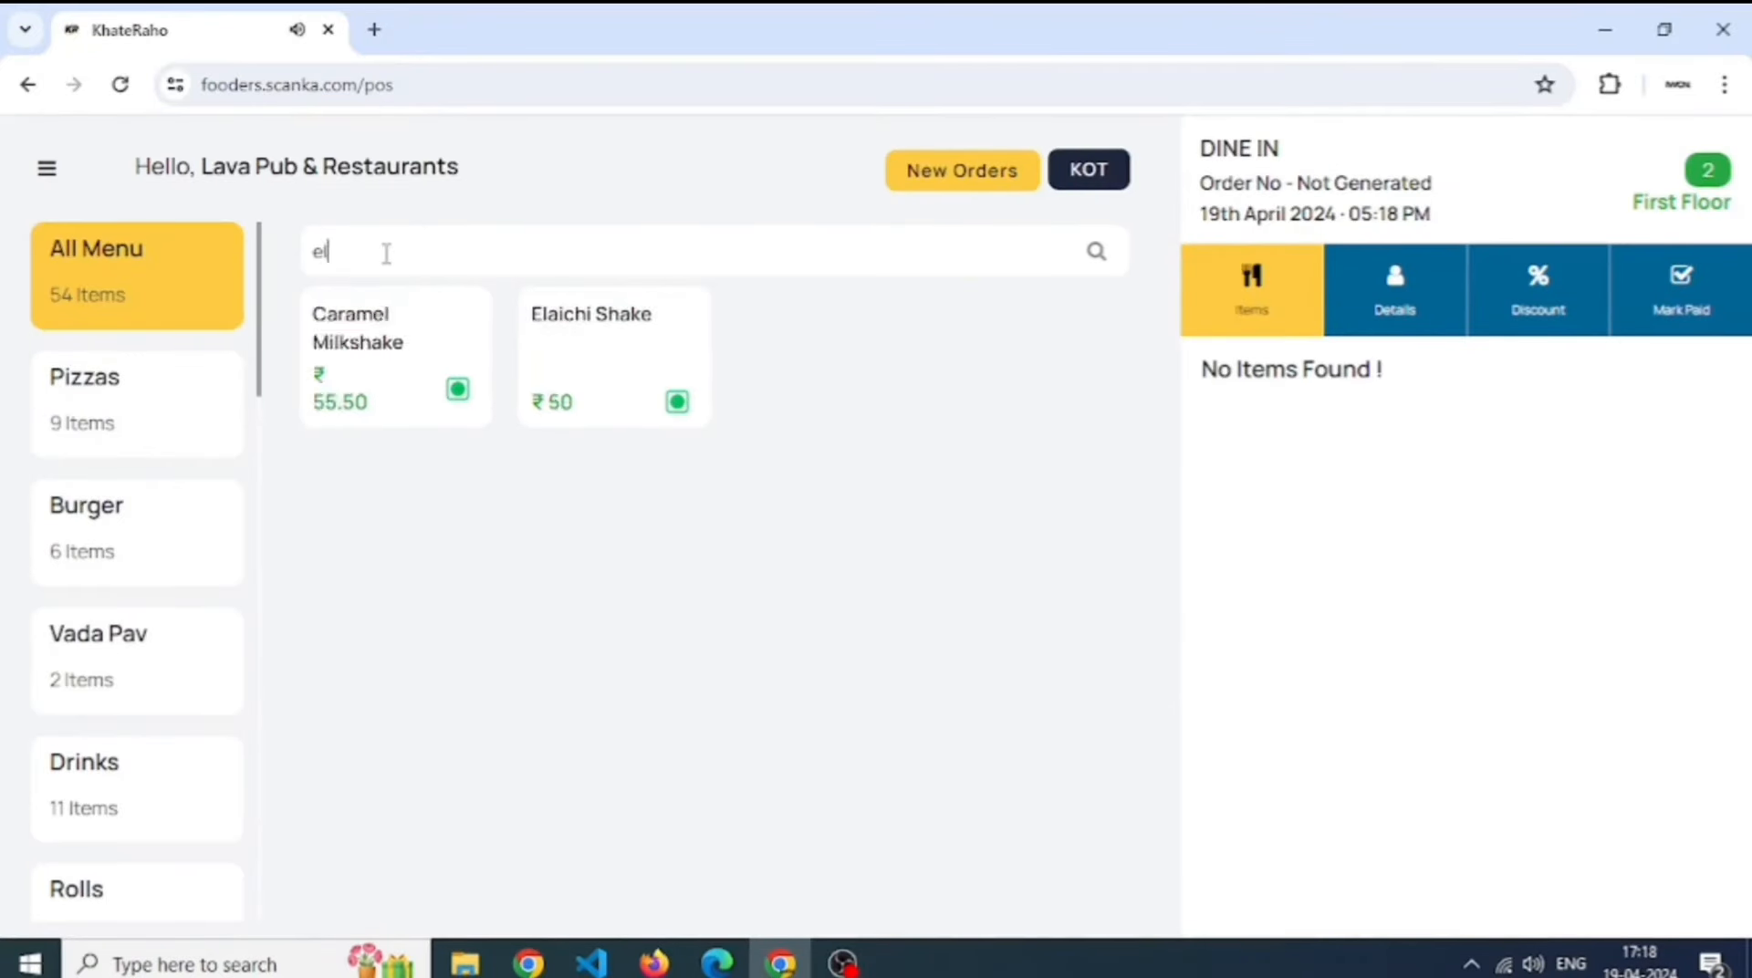
text(aich)
click(397, 382)
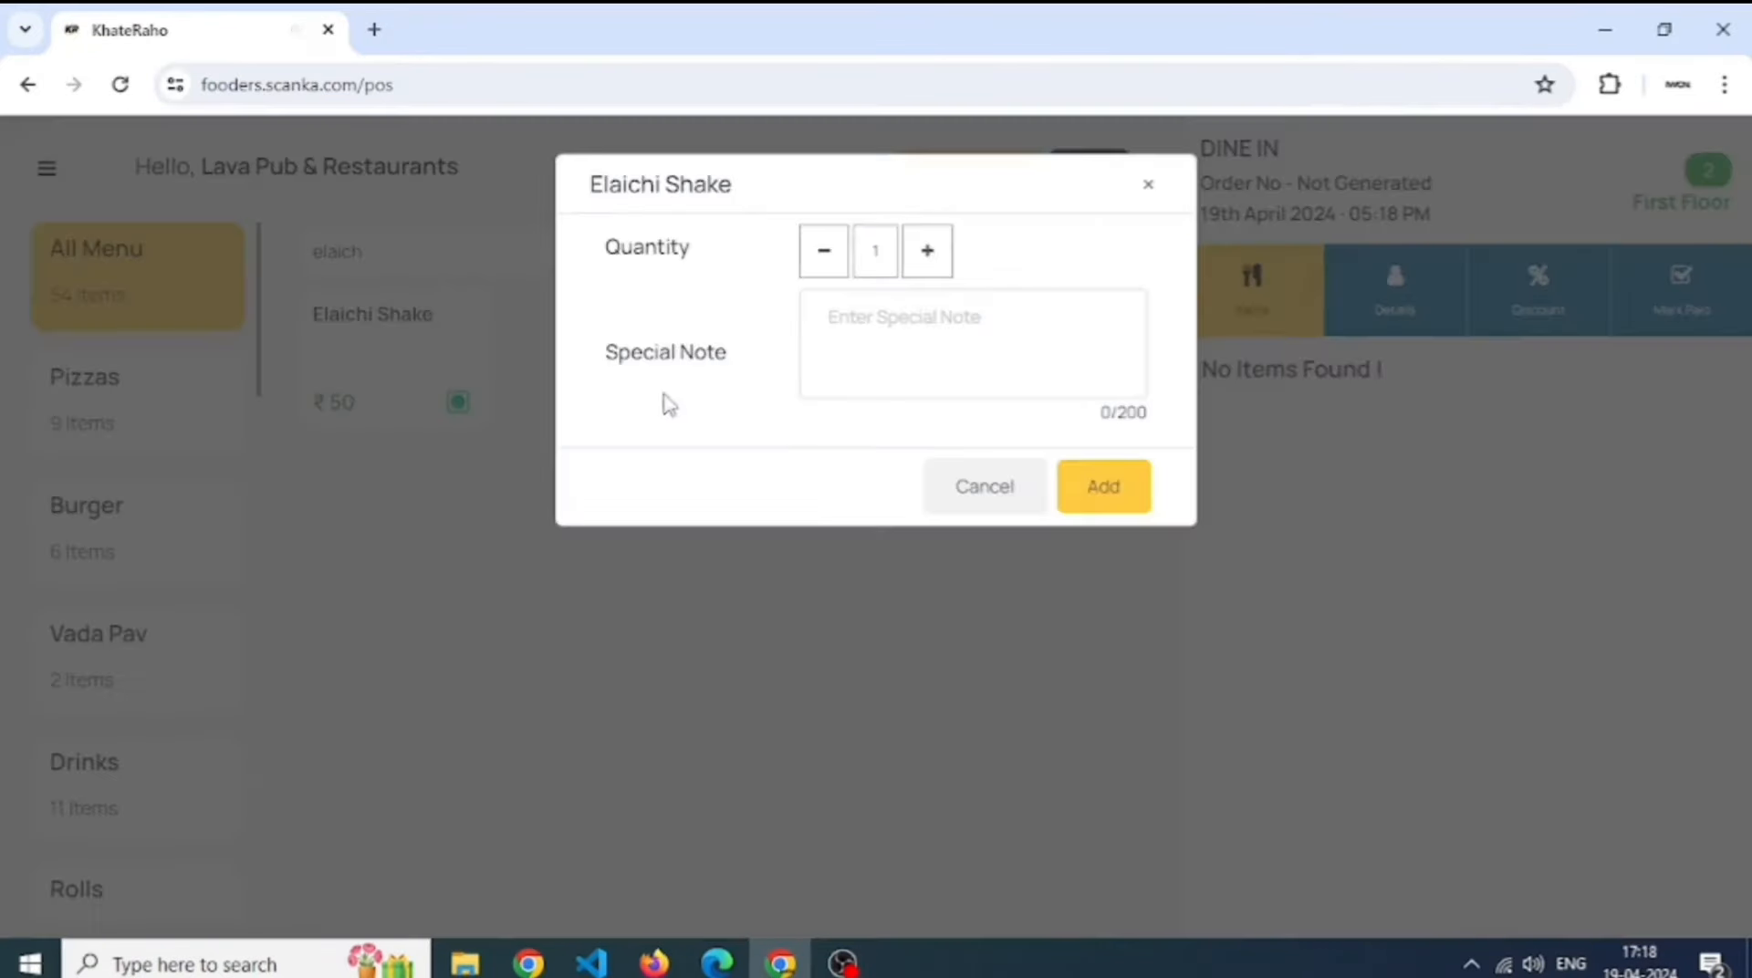
click(1090, 497)
click(1524, 913)
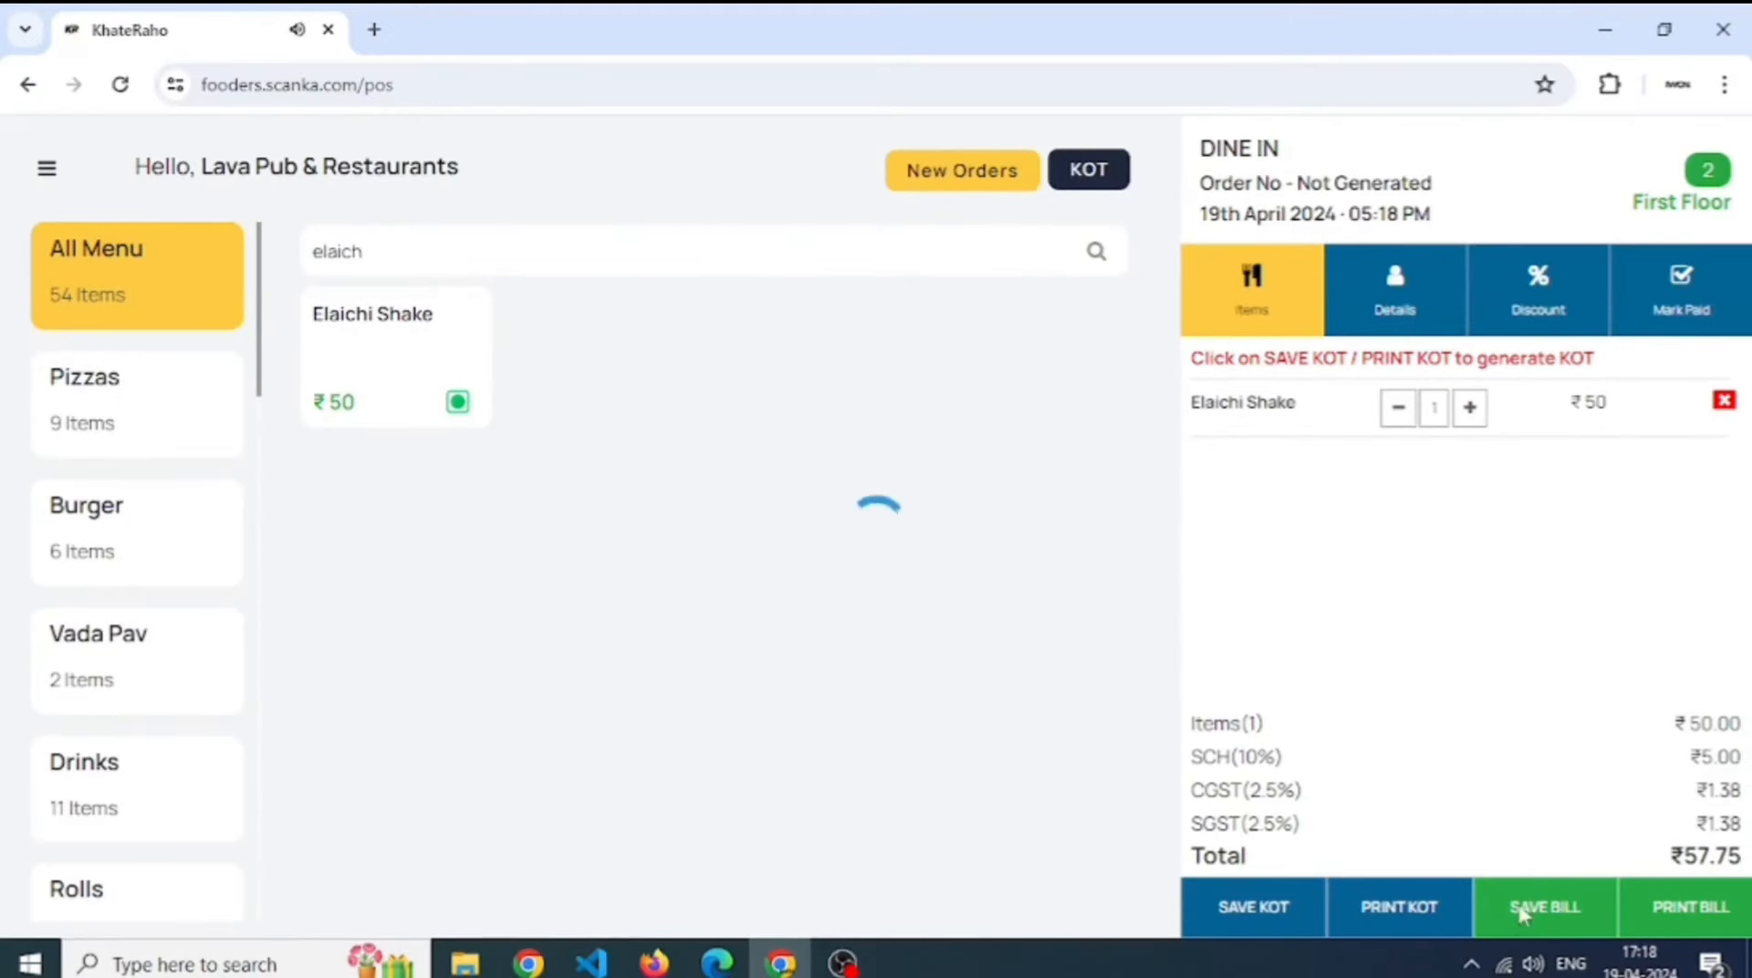
click(1273, 880)
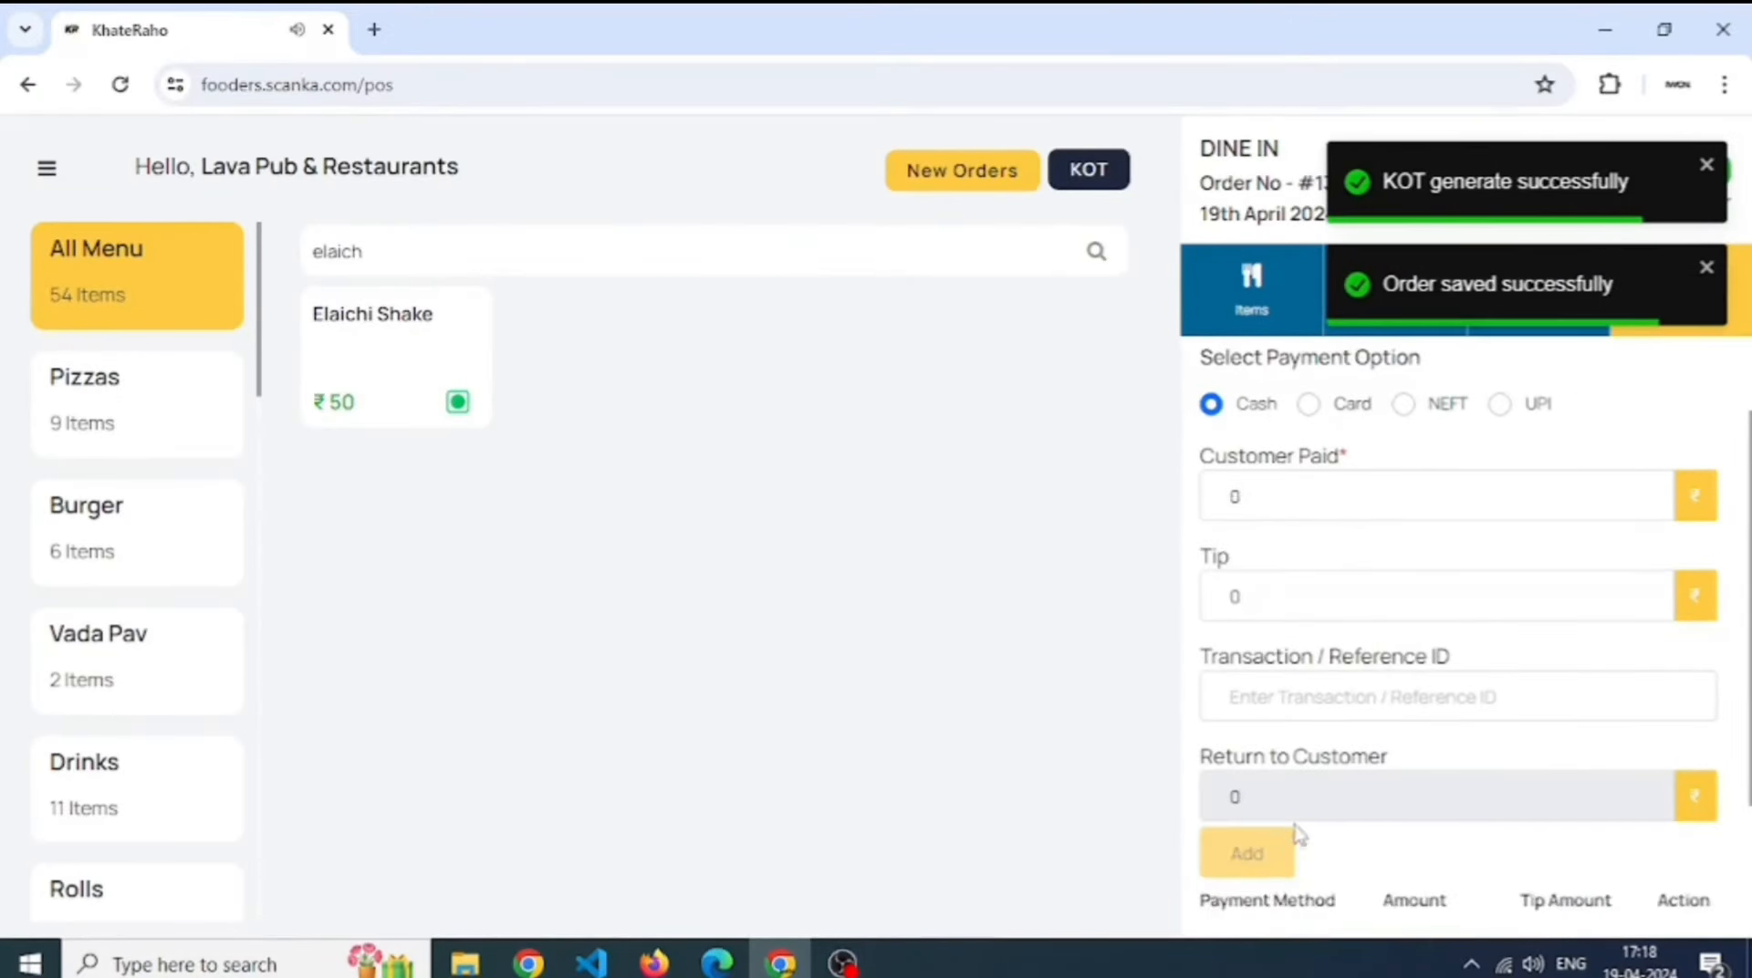
scroll(1286, 858, down, 1)
click(1275, 877)
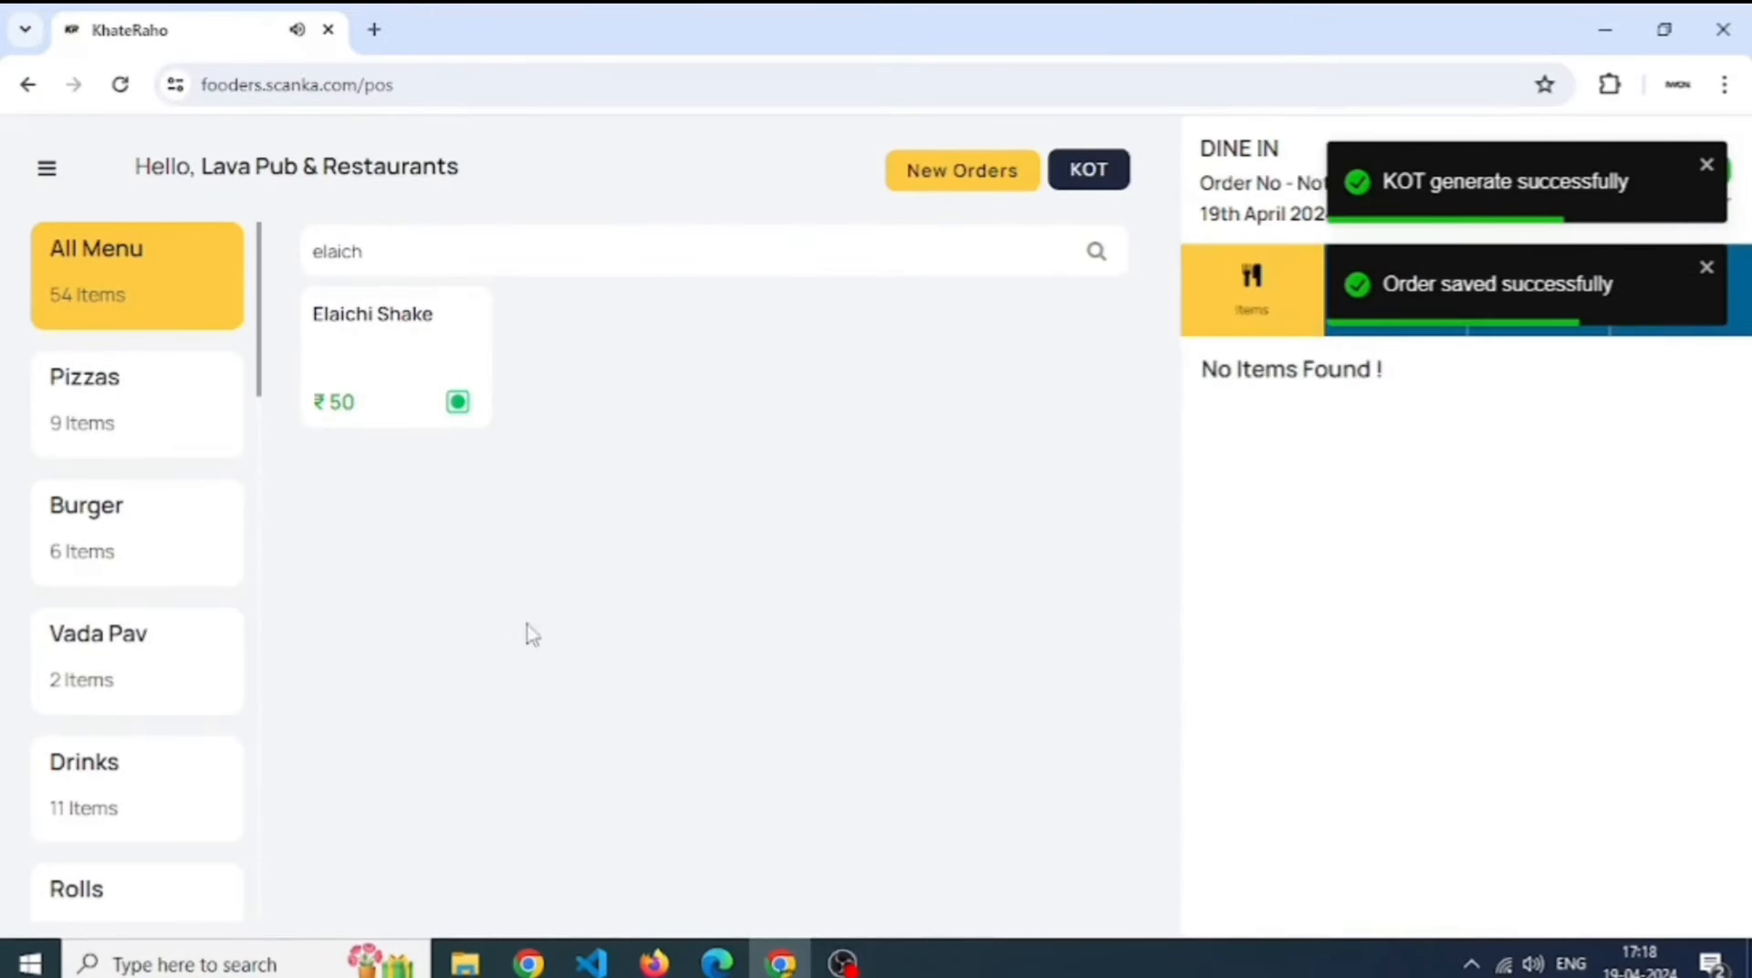
- Sell nine more Elaichi Shakes and settle the 519.75 bill in cash
click(47, 168)
click(587, 422)
click(390, 363)
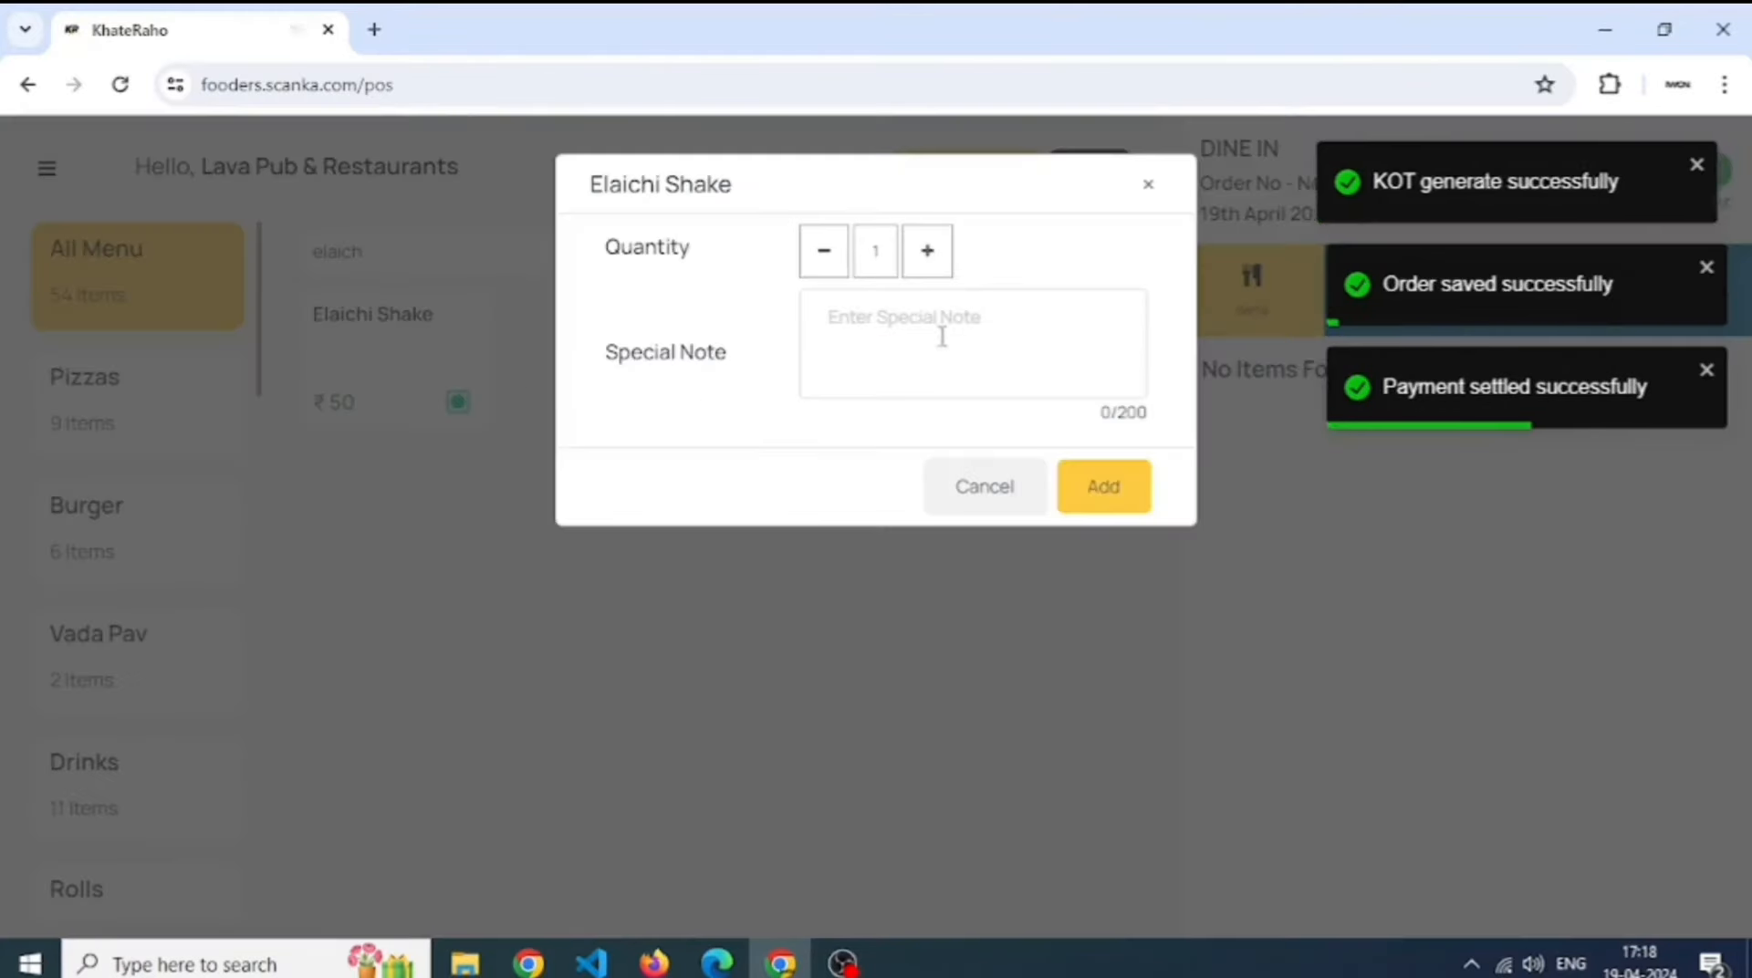
click(929, 251)
click(930, 251)
click(929, 251)
click(930, 251)
click(941, 258)
double_click(941, 257)
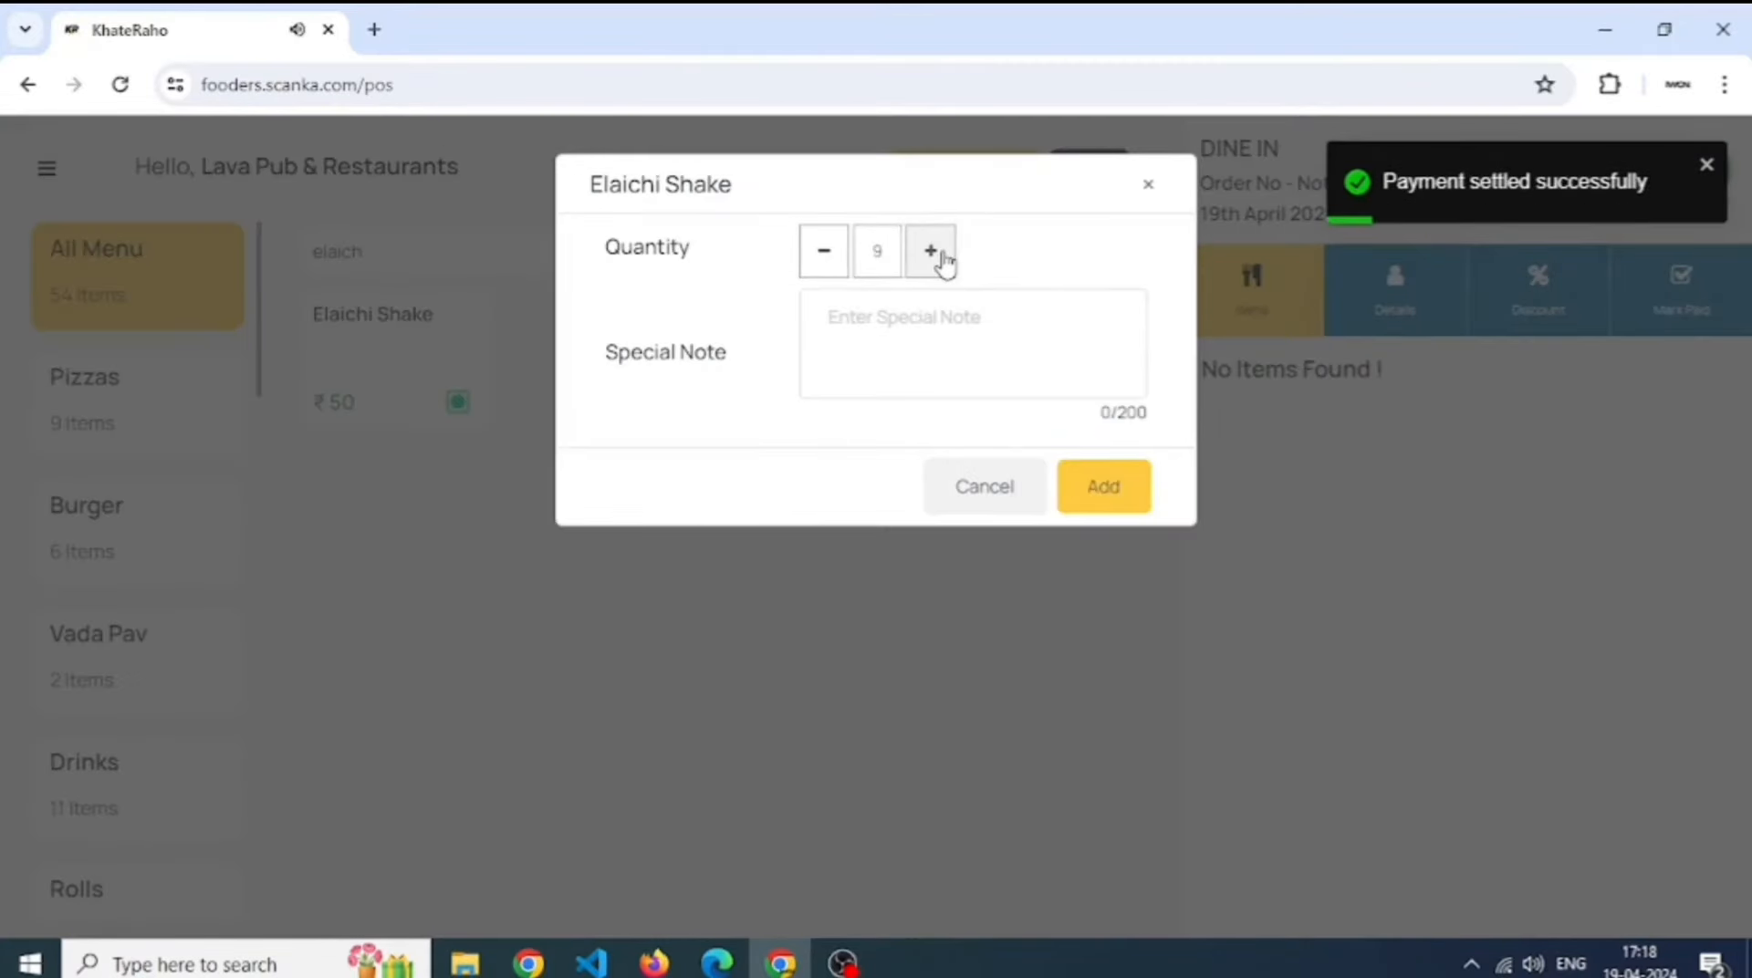
click(941, 257)
click(1103, 486)
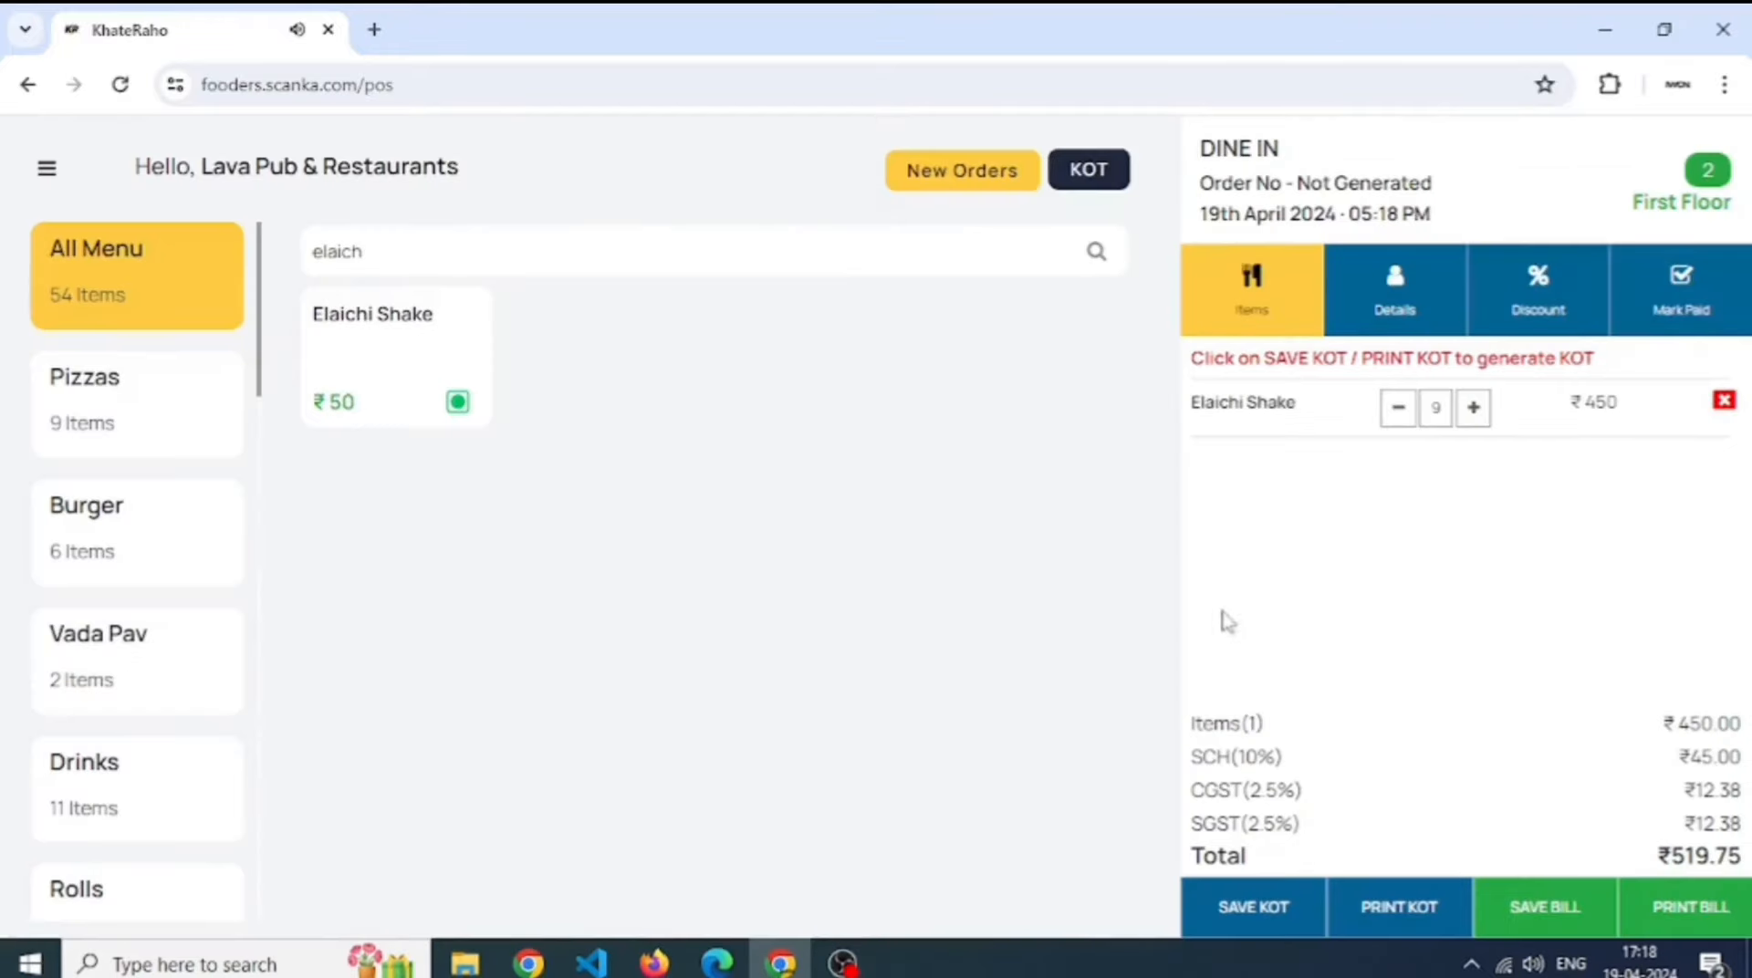
click(1535, 940)
scroll(1274, 848, down, 1)
click(1247, 863)
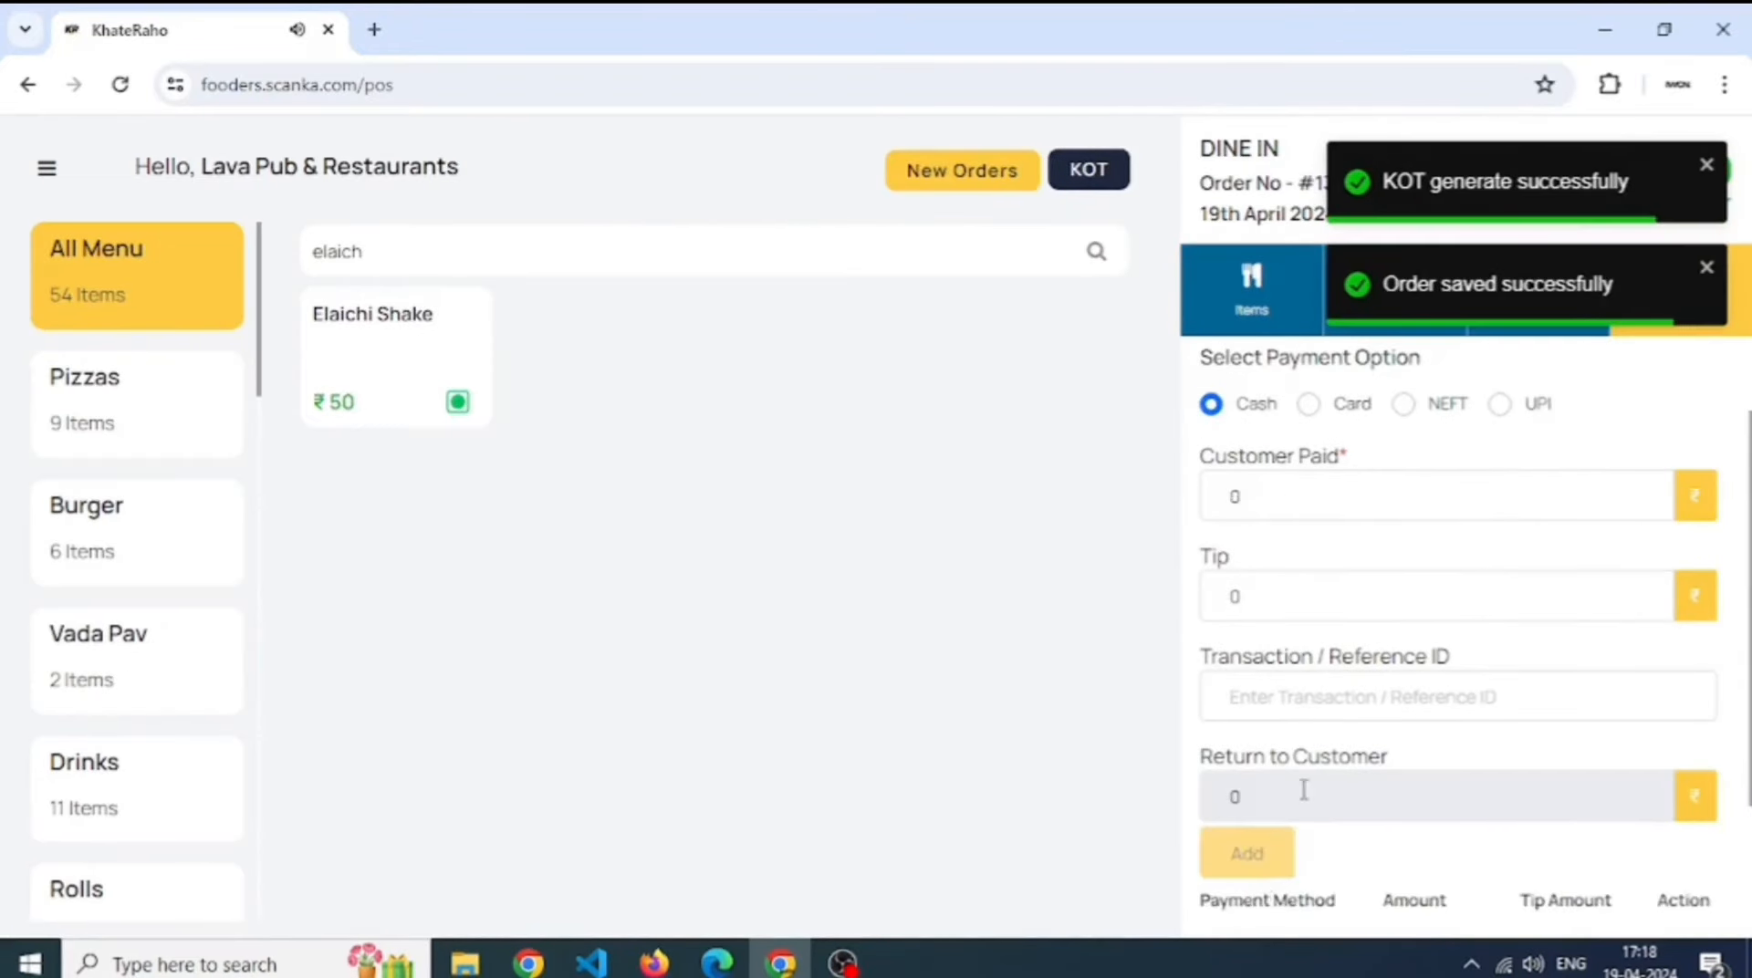
scroll(1295, 803, down, 2)
click(1272, 874)
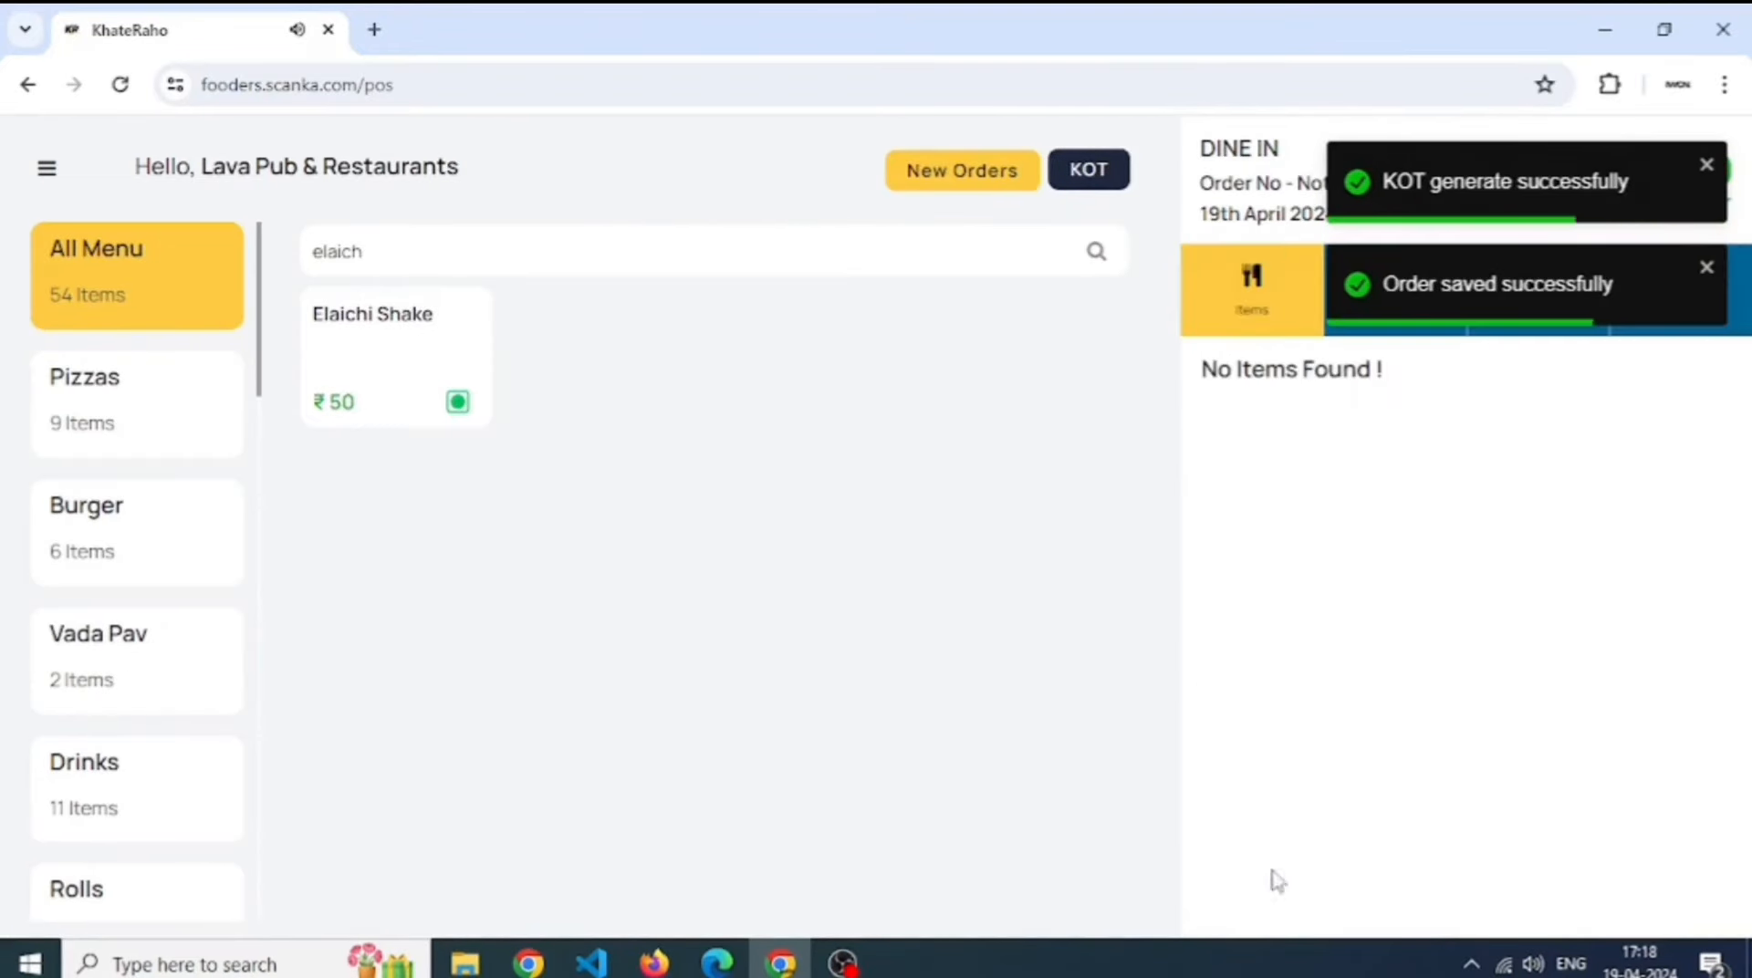
- Go to Inventory > Stocks to see Elaichi's updated stock
click(46, 167)
click(141, 428)
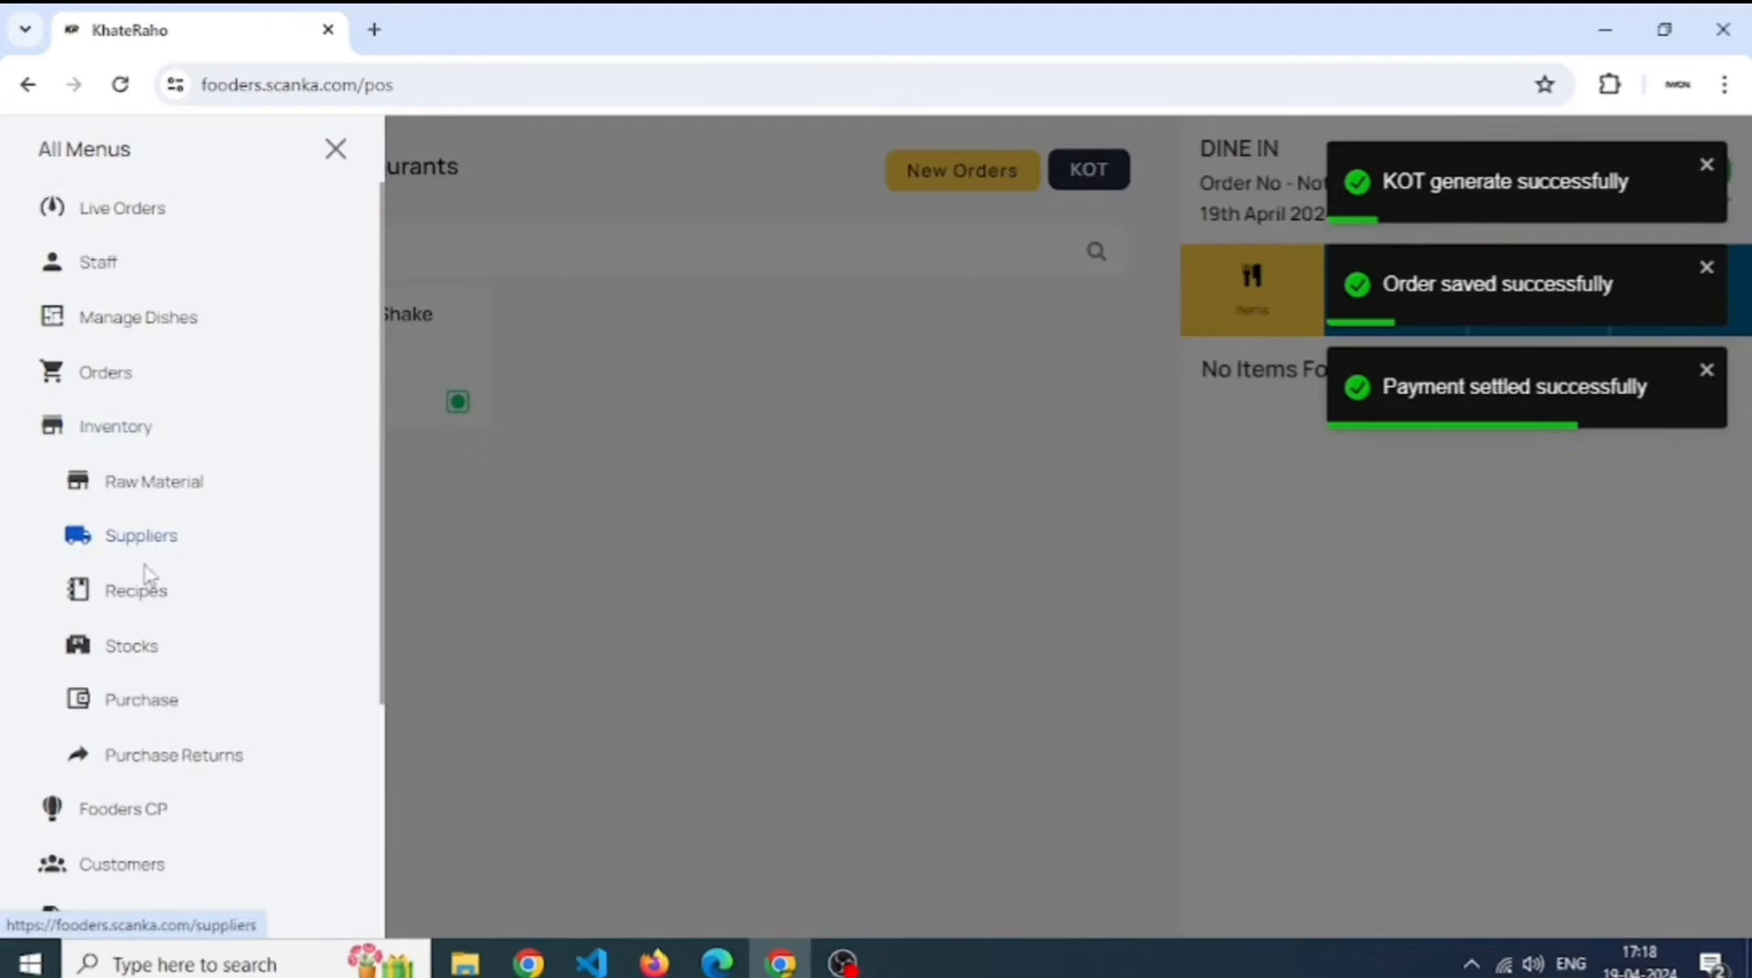
click(156, 645)
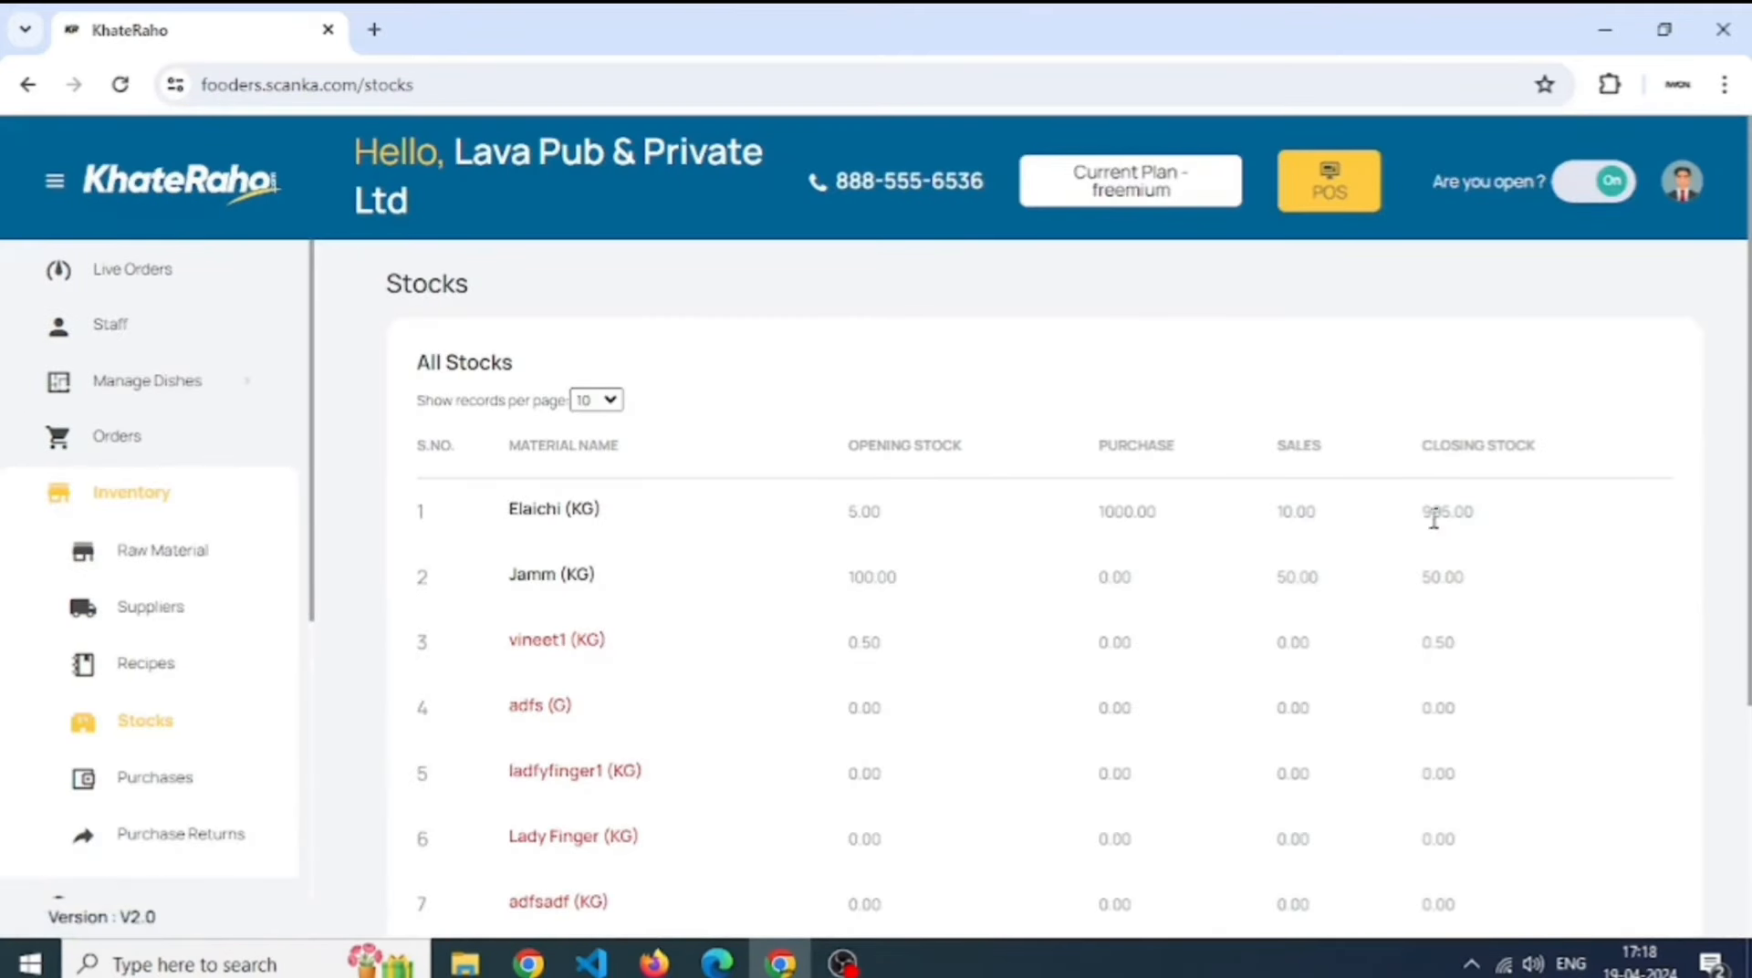
- Note Elaichi's 995.00 closing stock and copy purchase number PO-00039 from the purchases list
drag(1503, 513, 1429, 515)
click(208, 858)
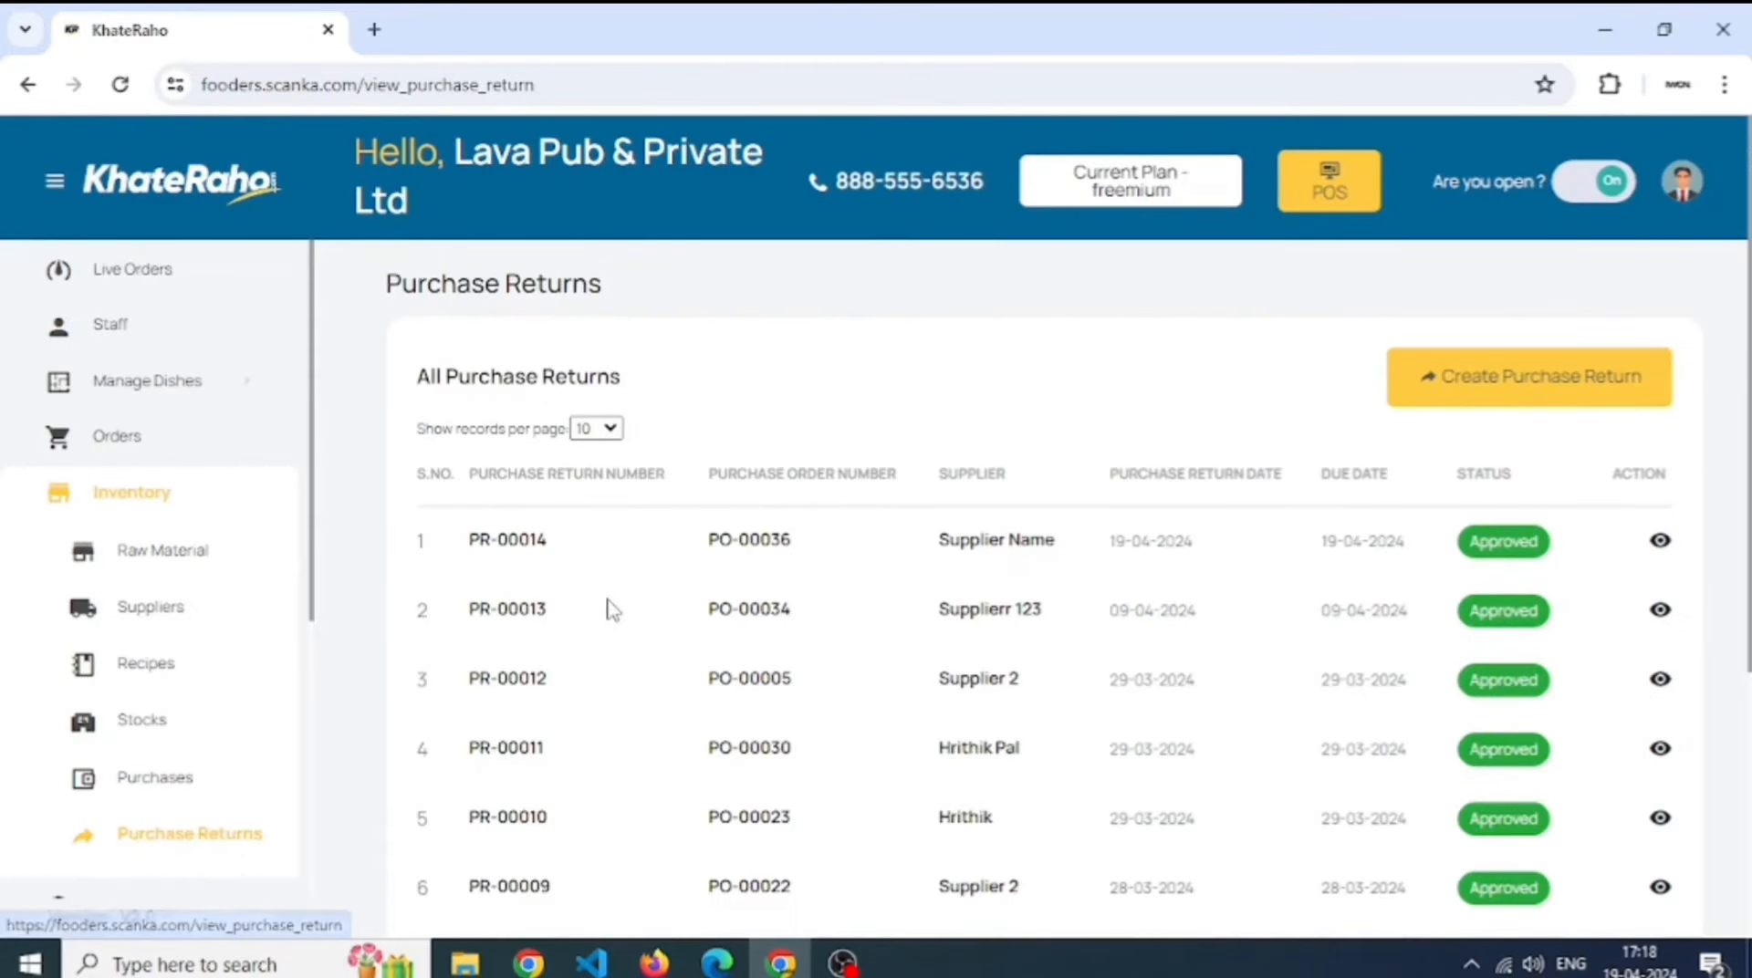
click(207, 792)
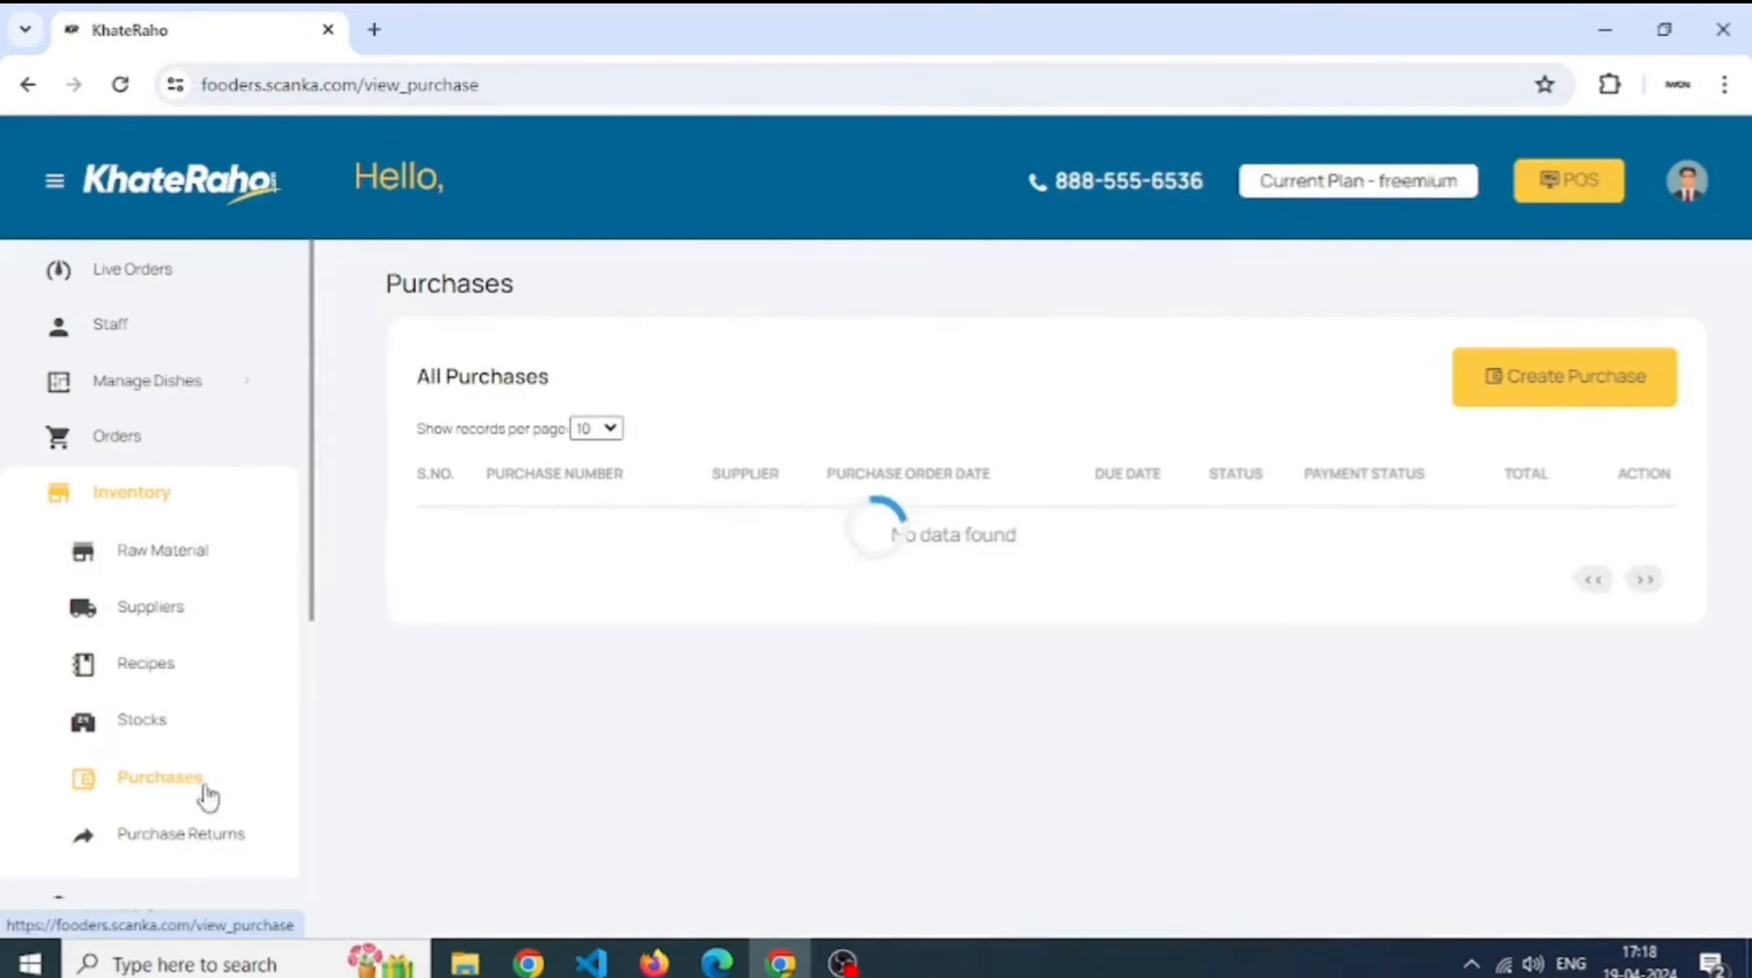
triple_click(497, 541)
key(ctrl+c)
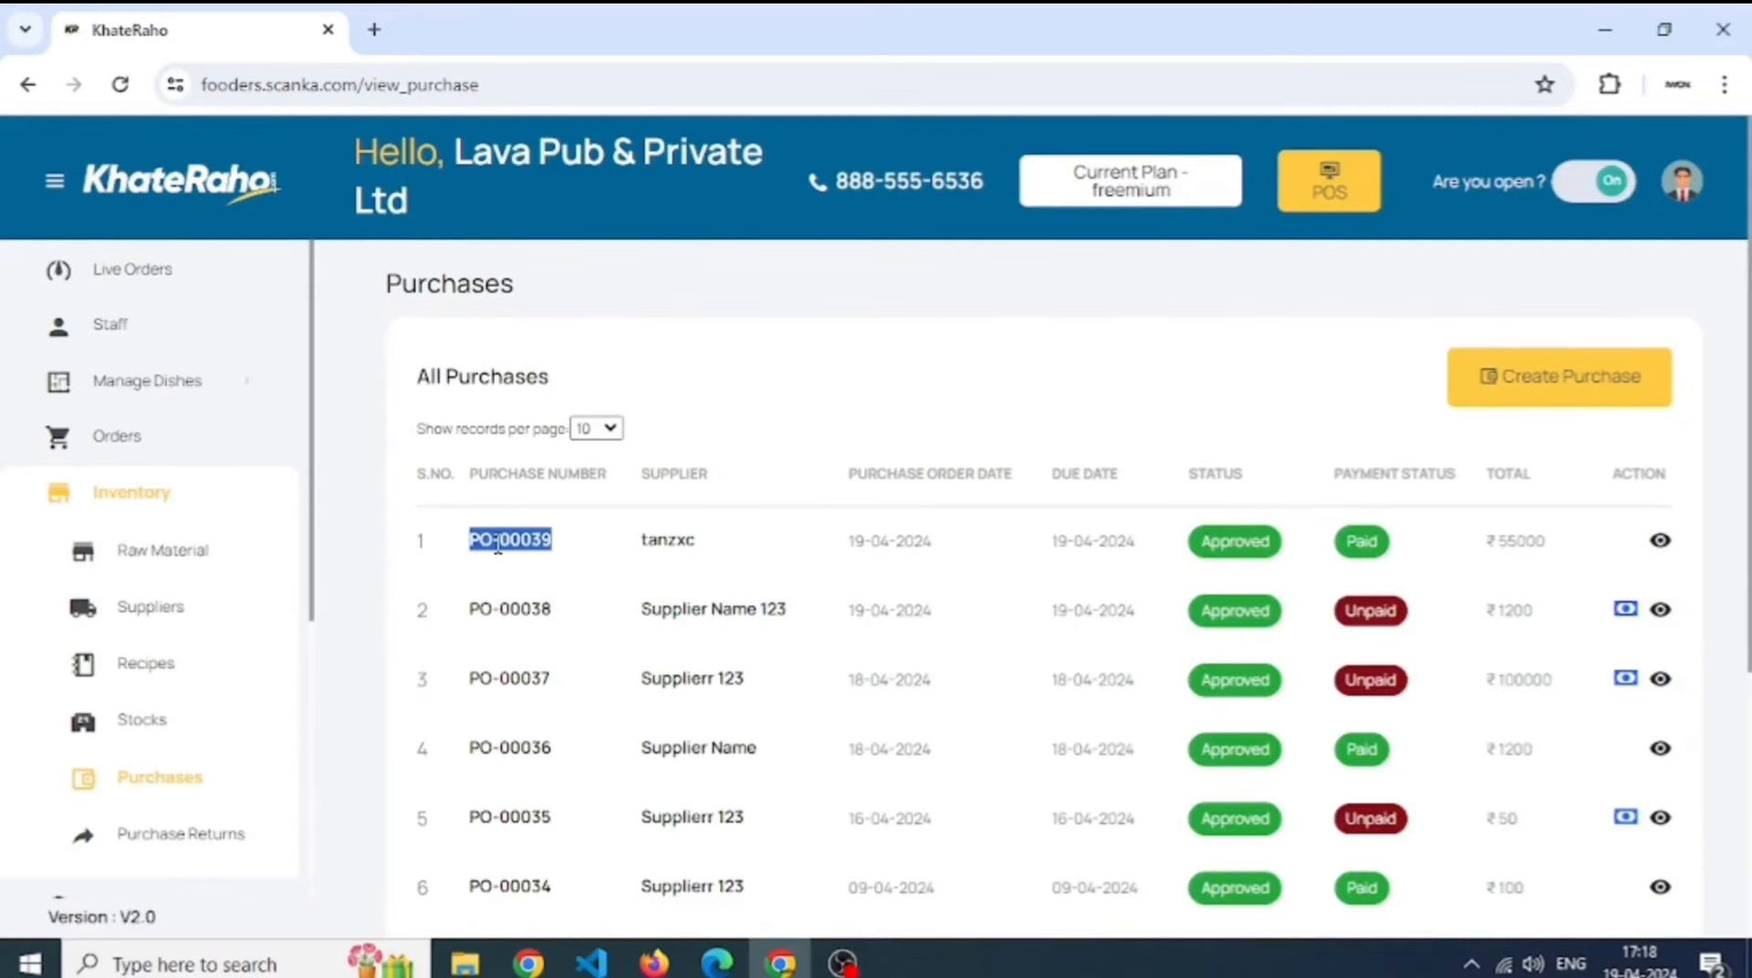
click(142, 839)
- Create and submit a purchase return of 500 Elaichi against pasted order PO-00039
click(1450, 413)
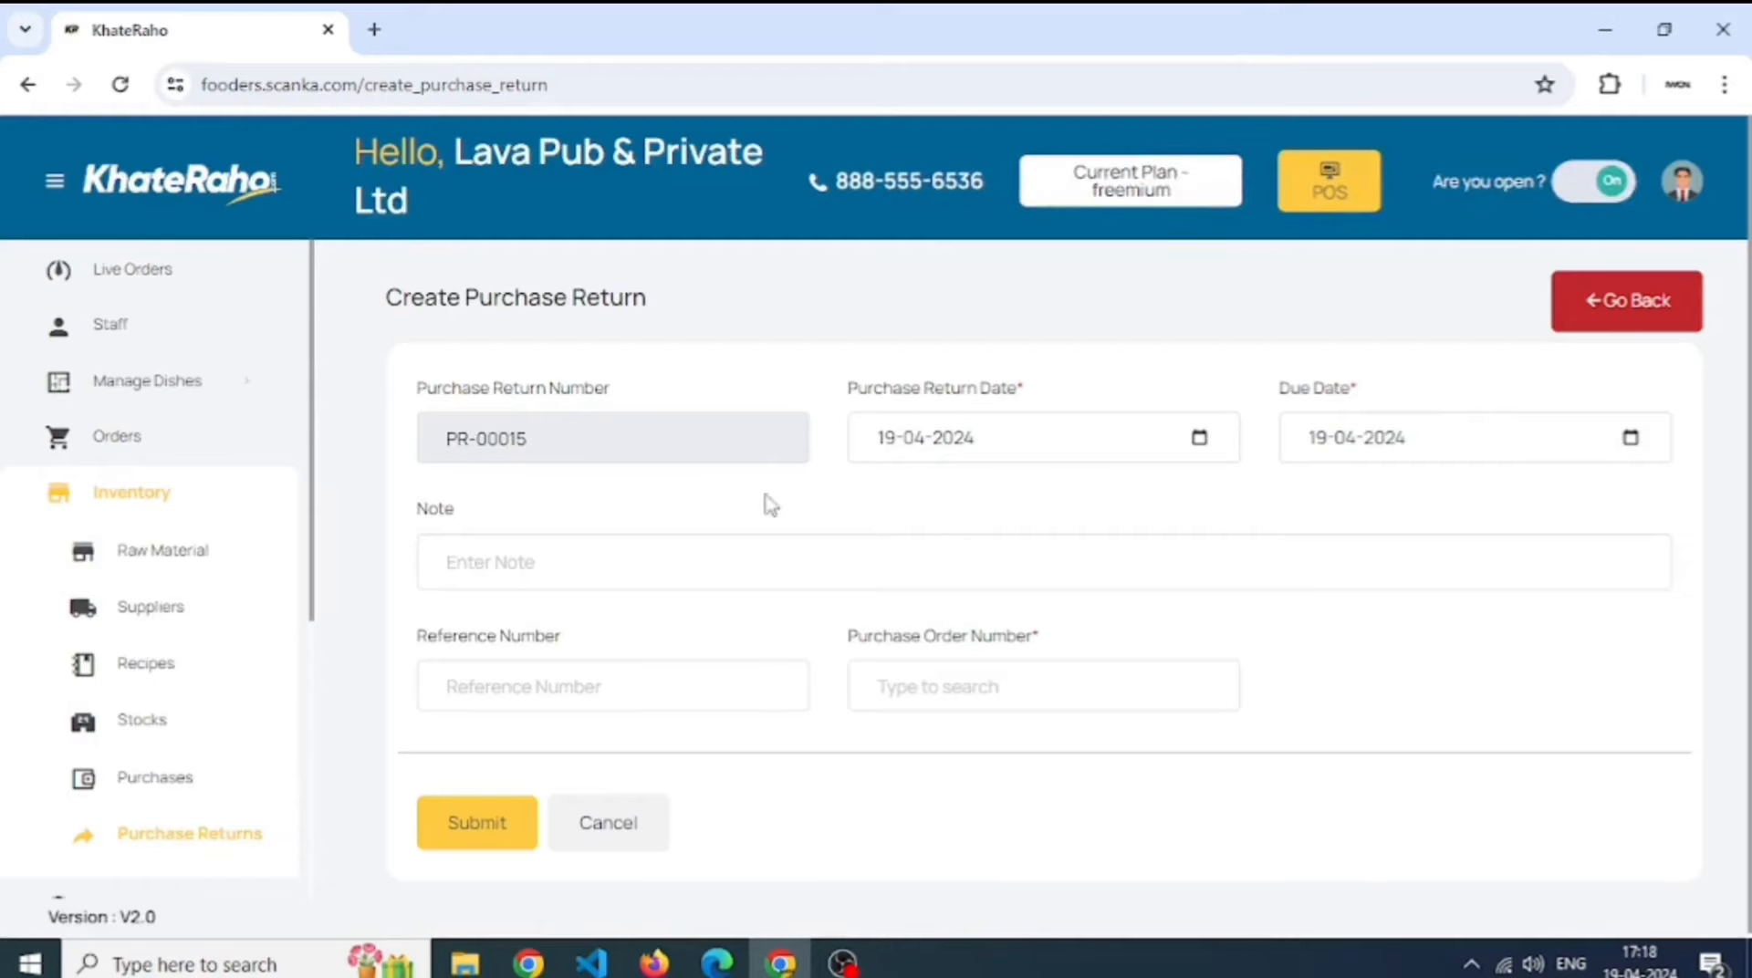
click(1032, 684)
key(ctrl+v)
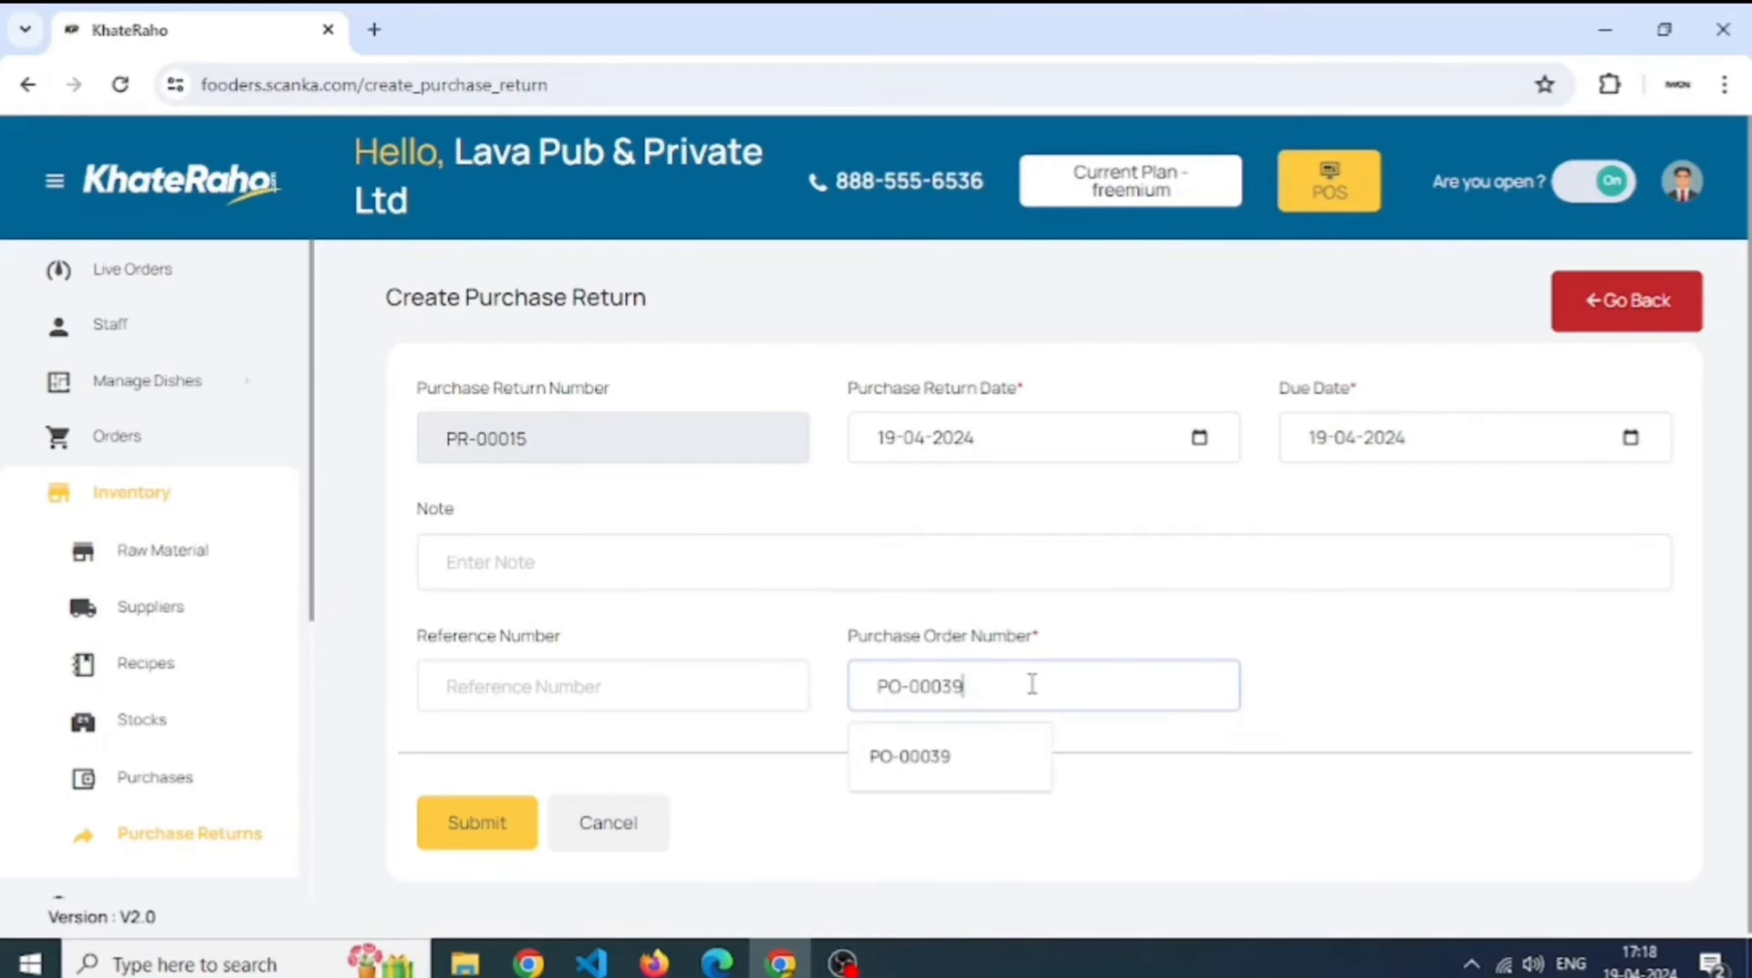
click(933, 768)
scroll(926, 762, down, 2)
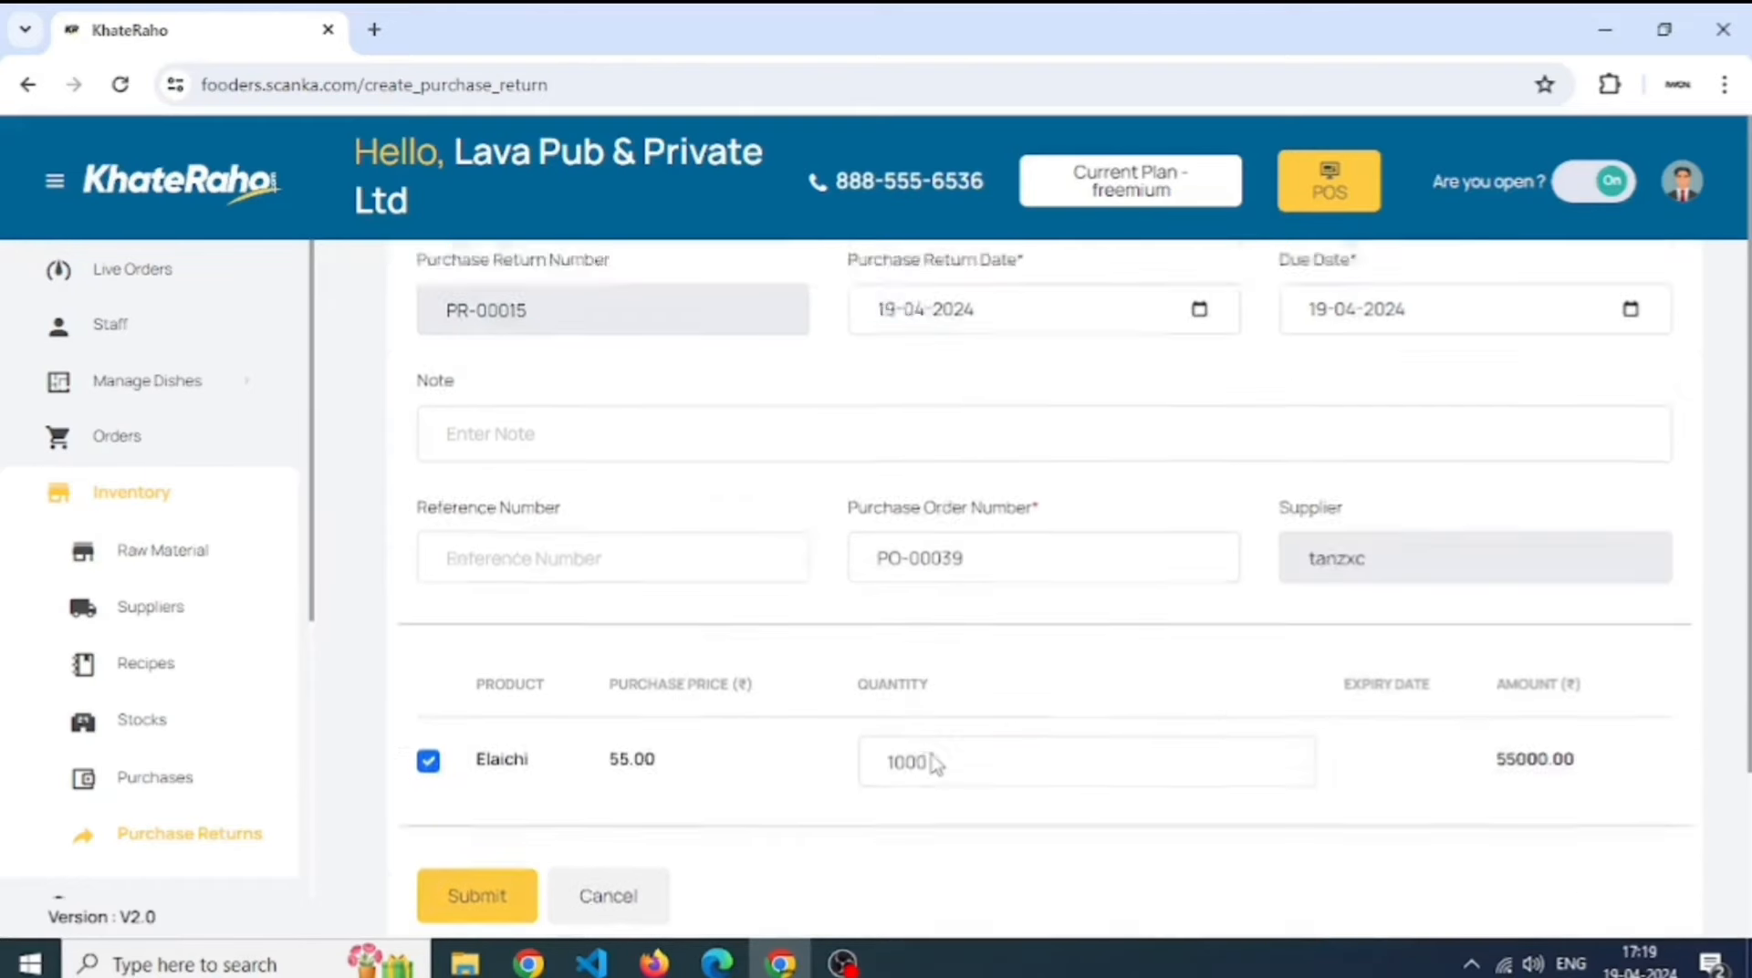
drag(949, 684, 873, 687)
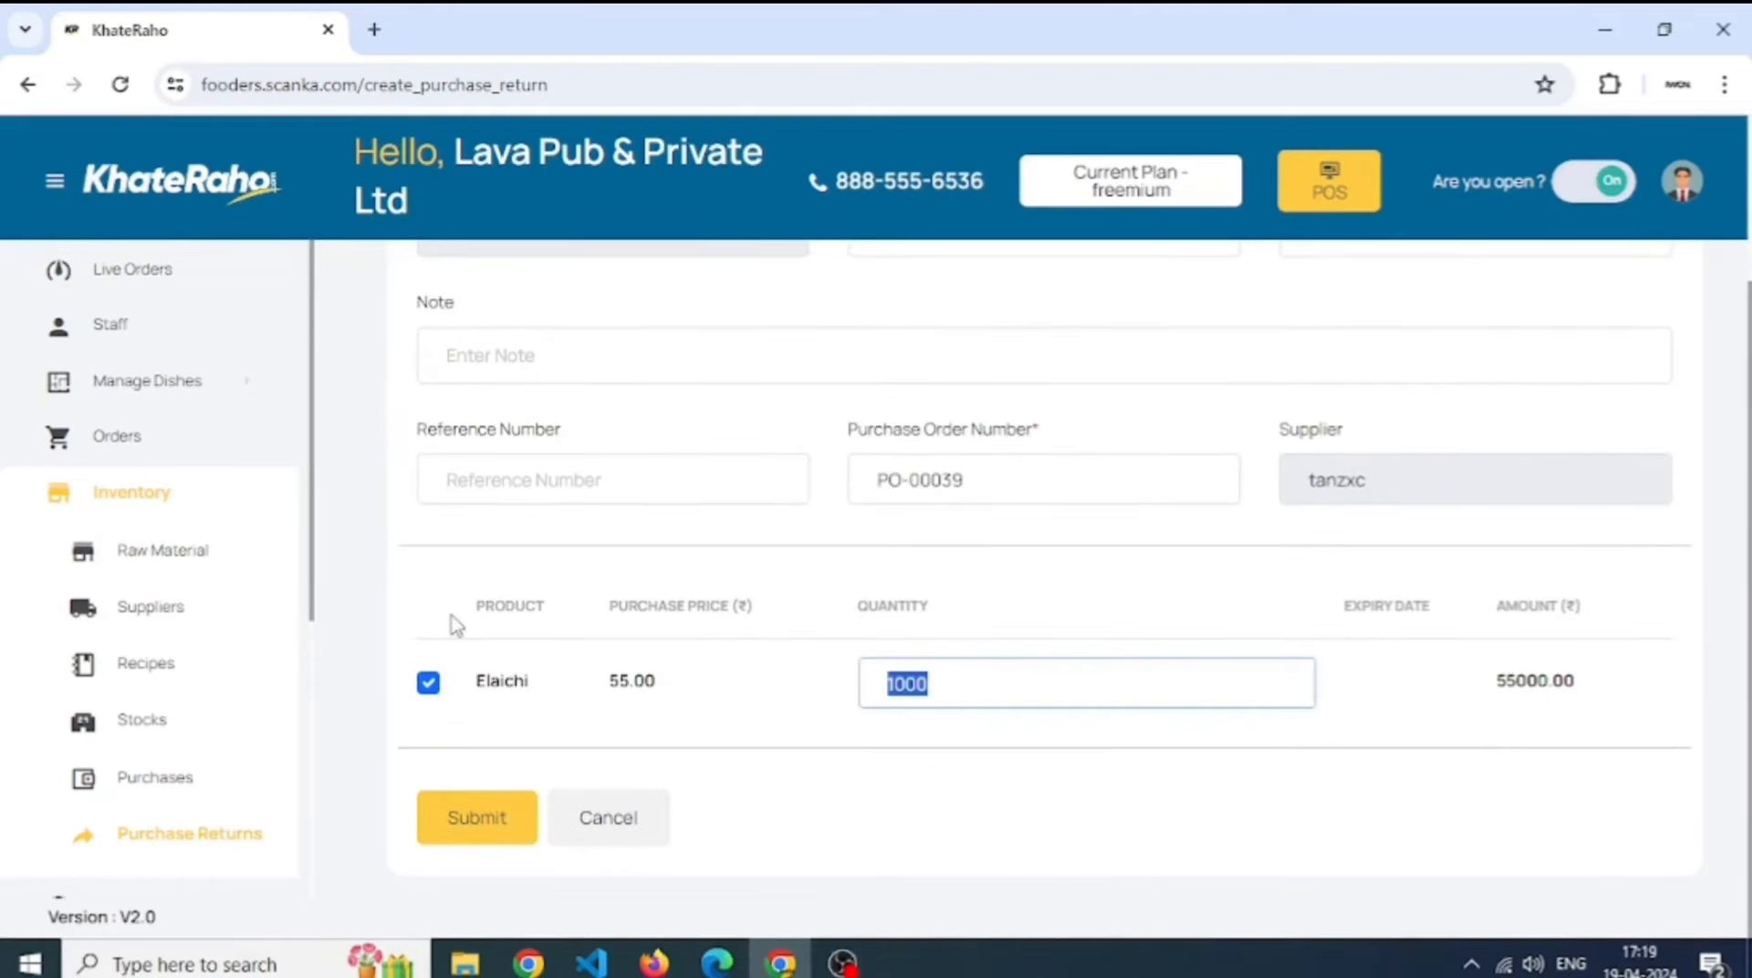
text(5)
click(481, 815)
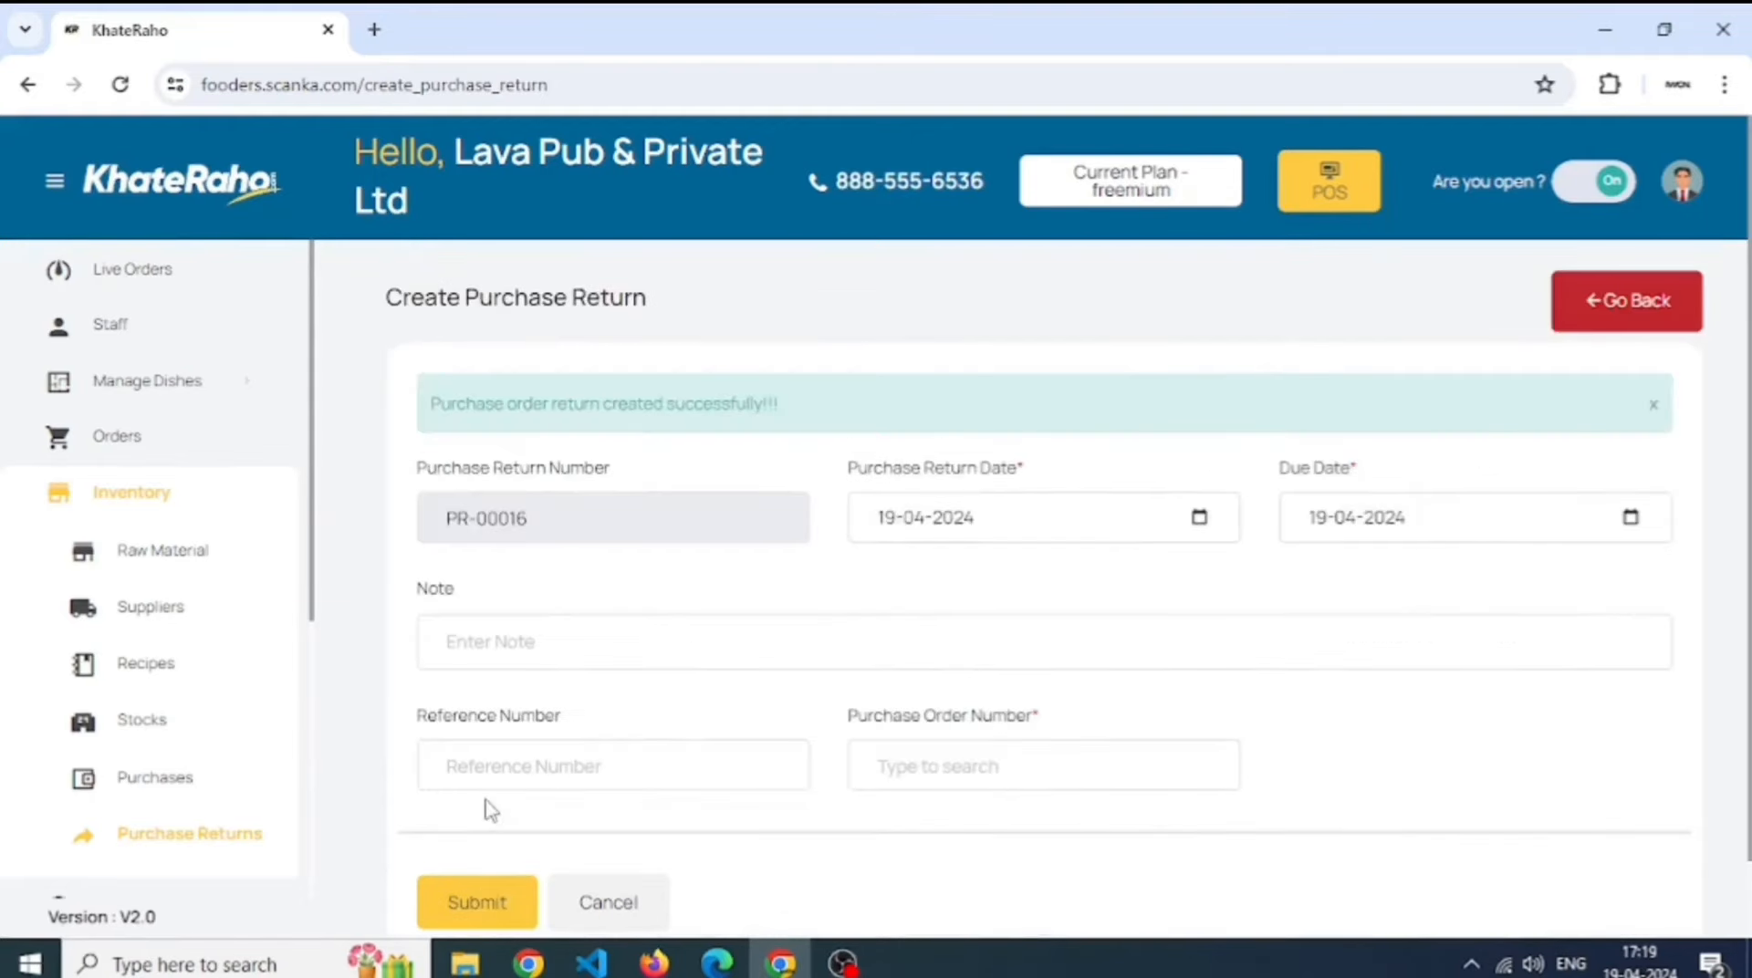
- Approve return PR-00015 and confirm Elaichi's closing stock dropped to 495.00
click(228, 838)
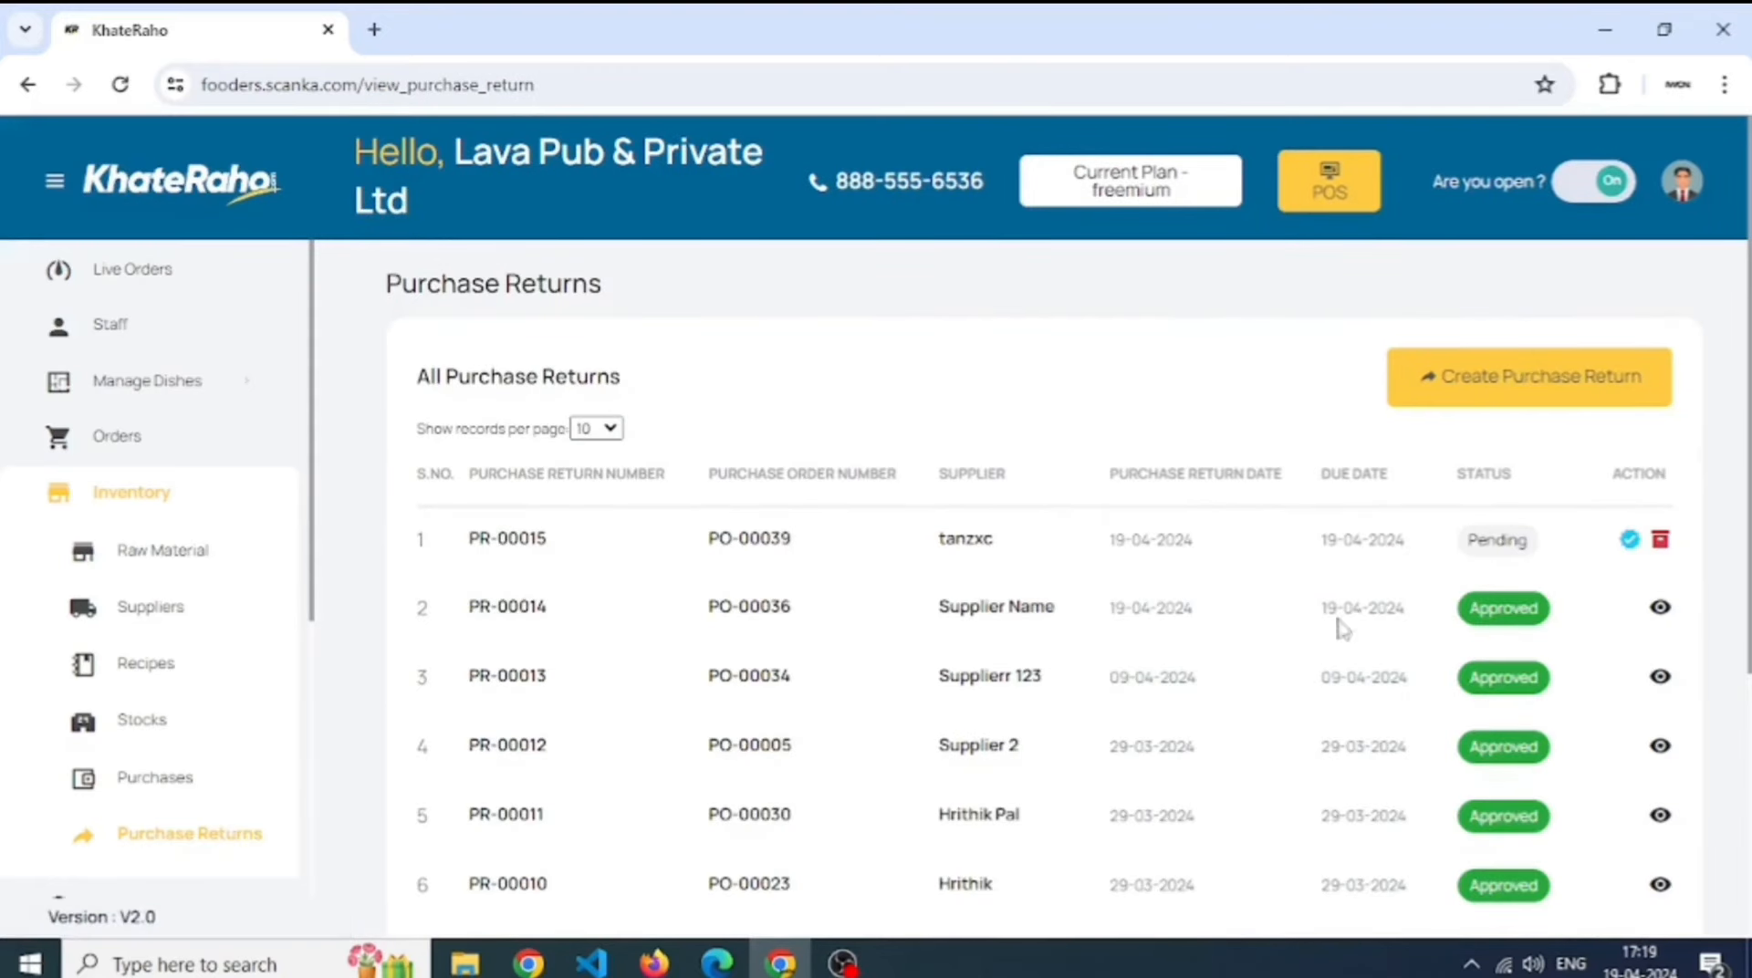
click(1629, 540)
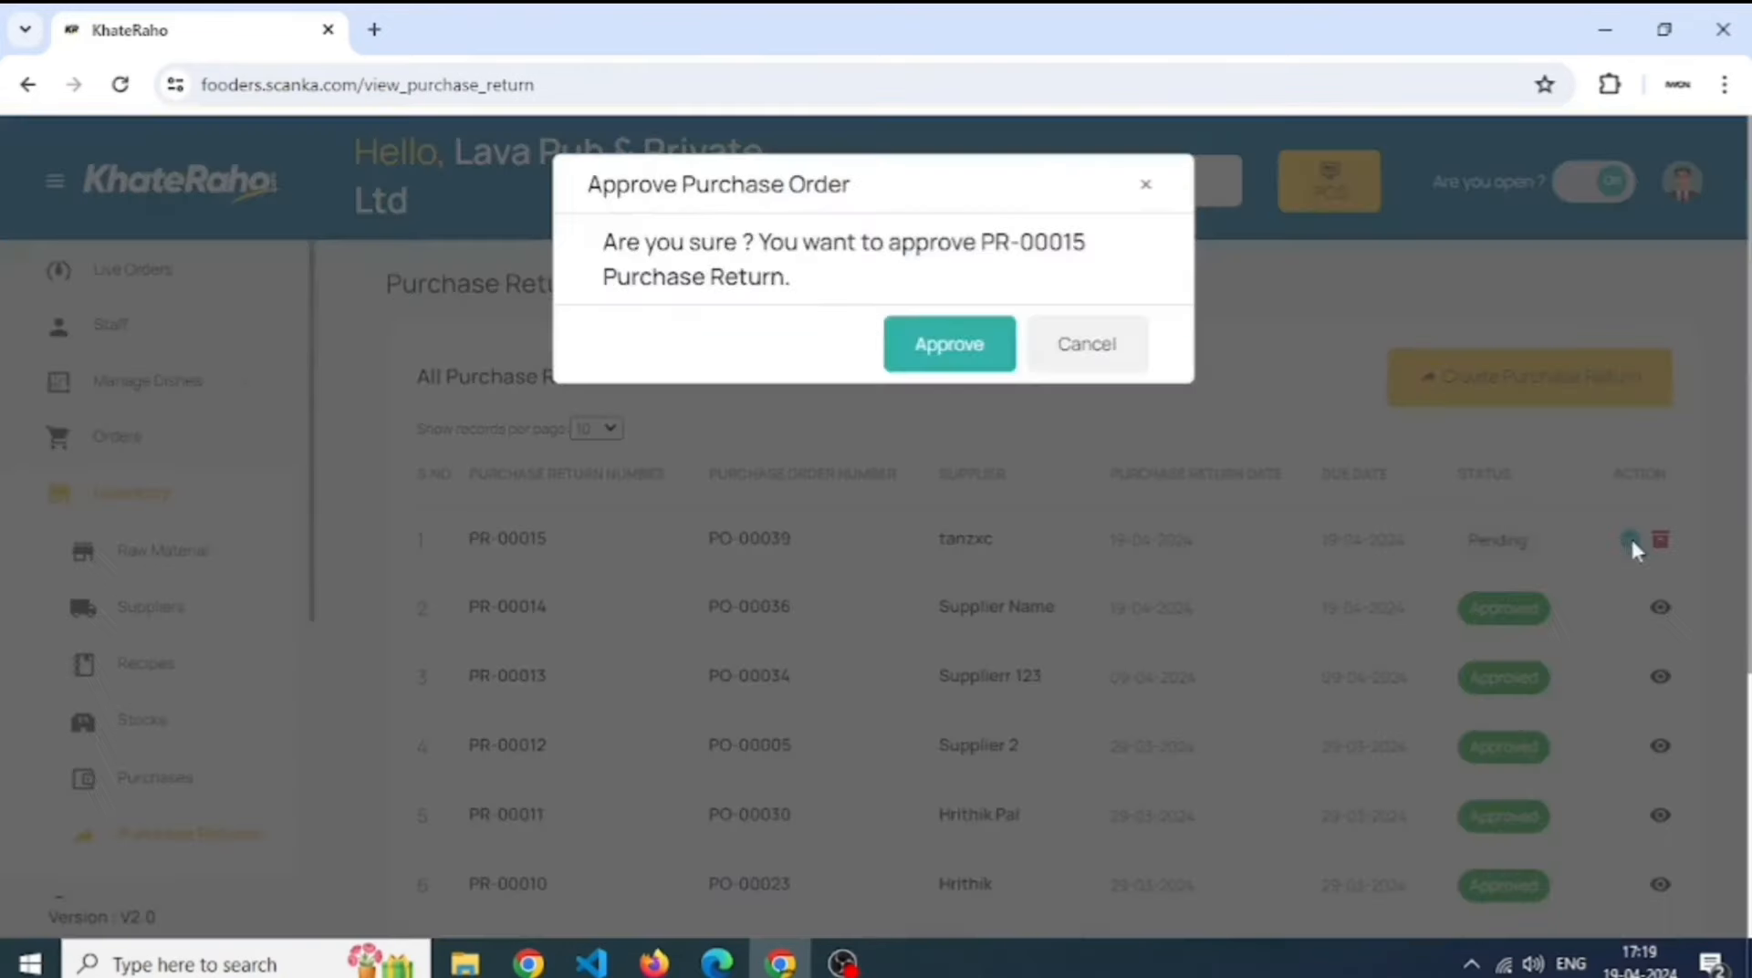
click(942, 354)
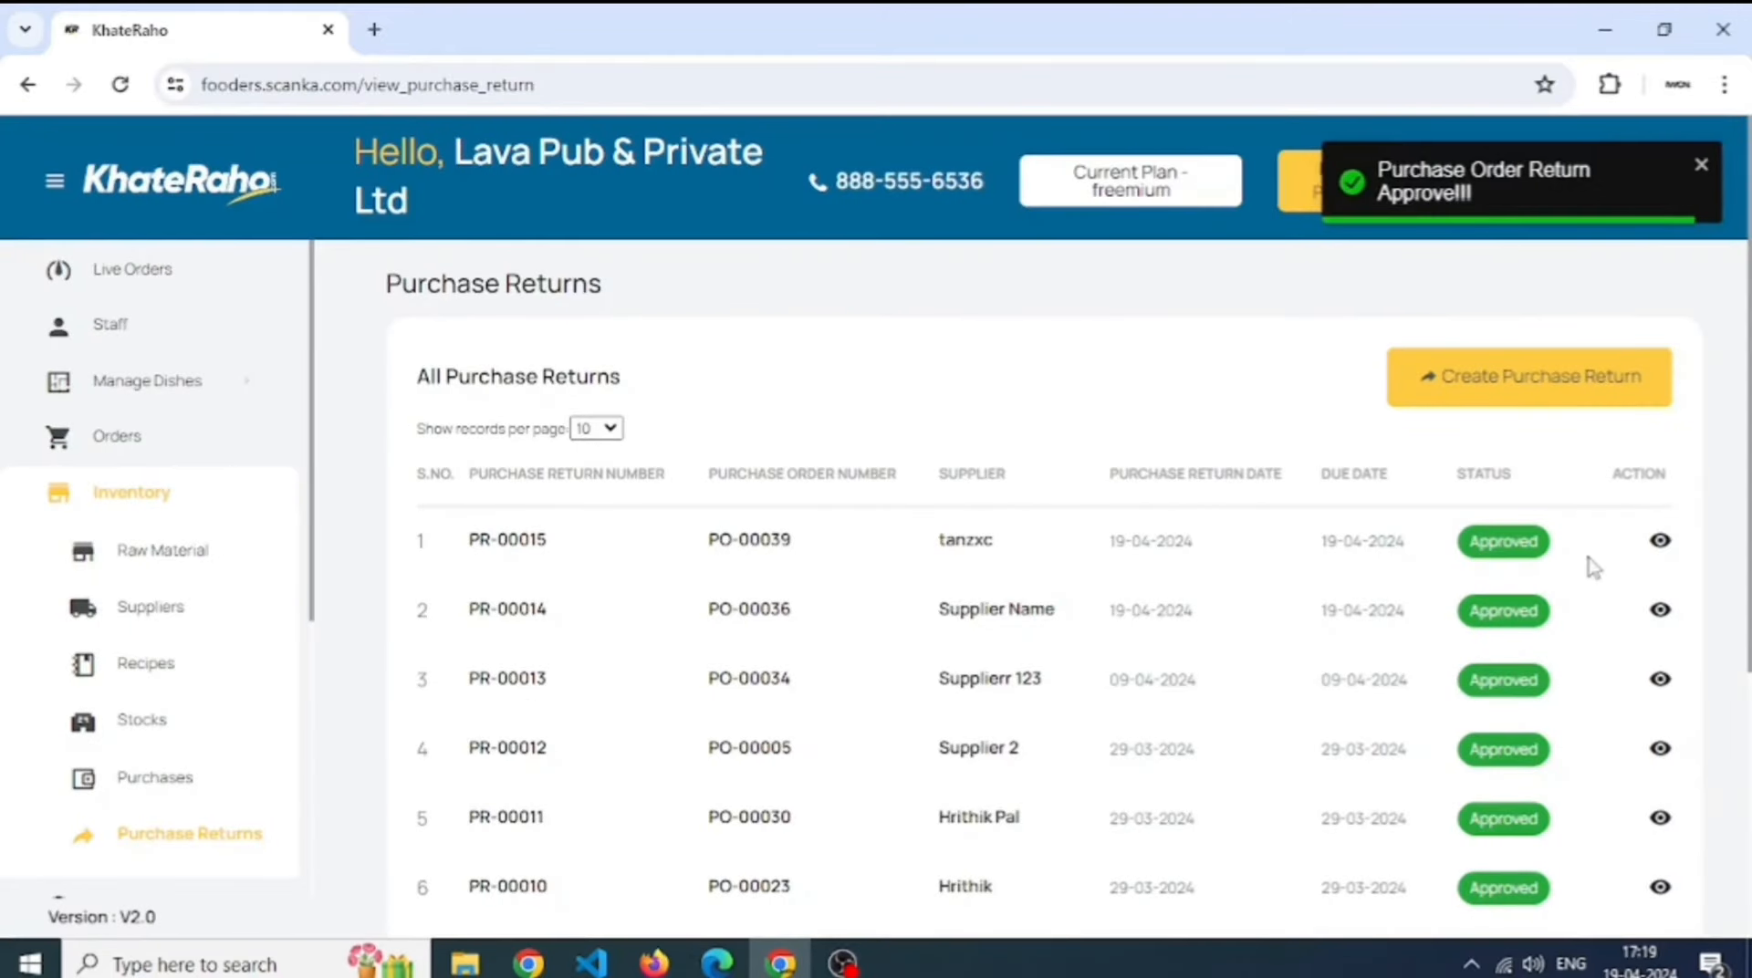
click(155, 746)
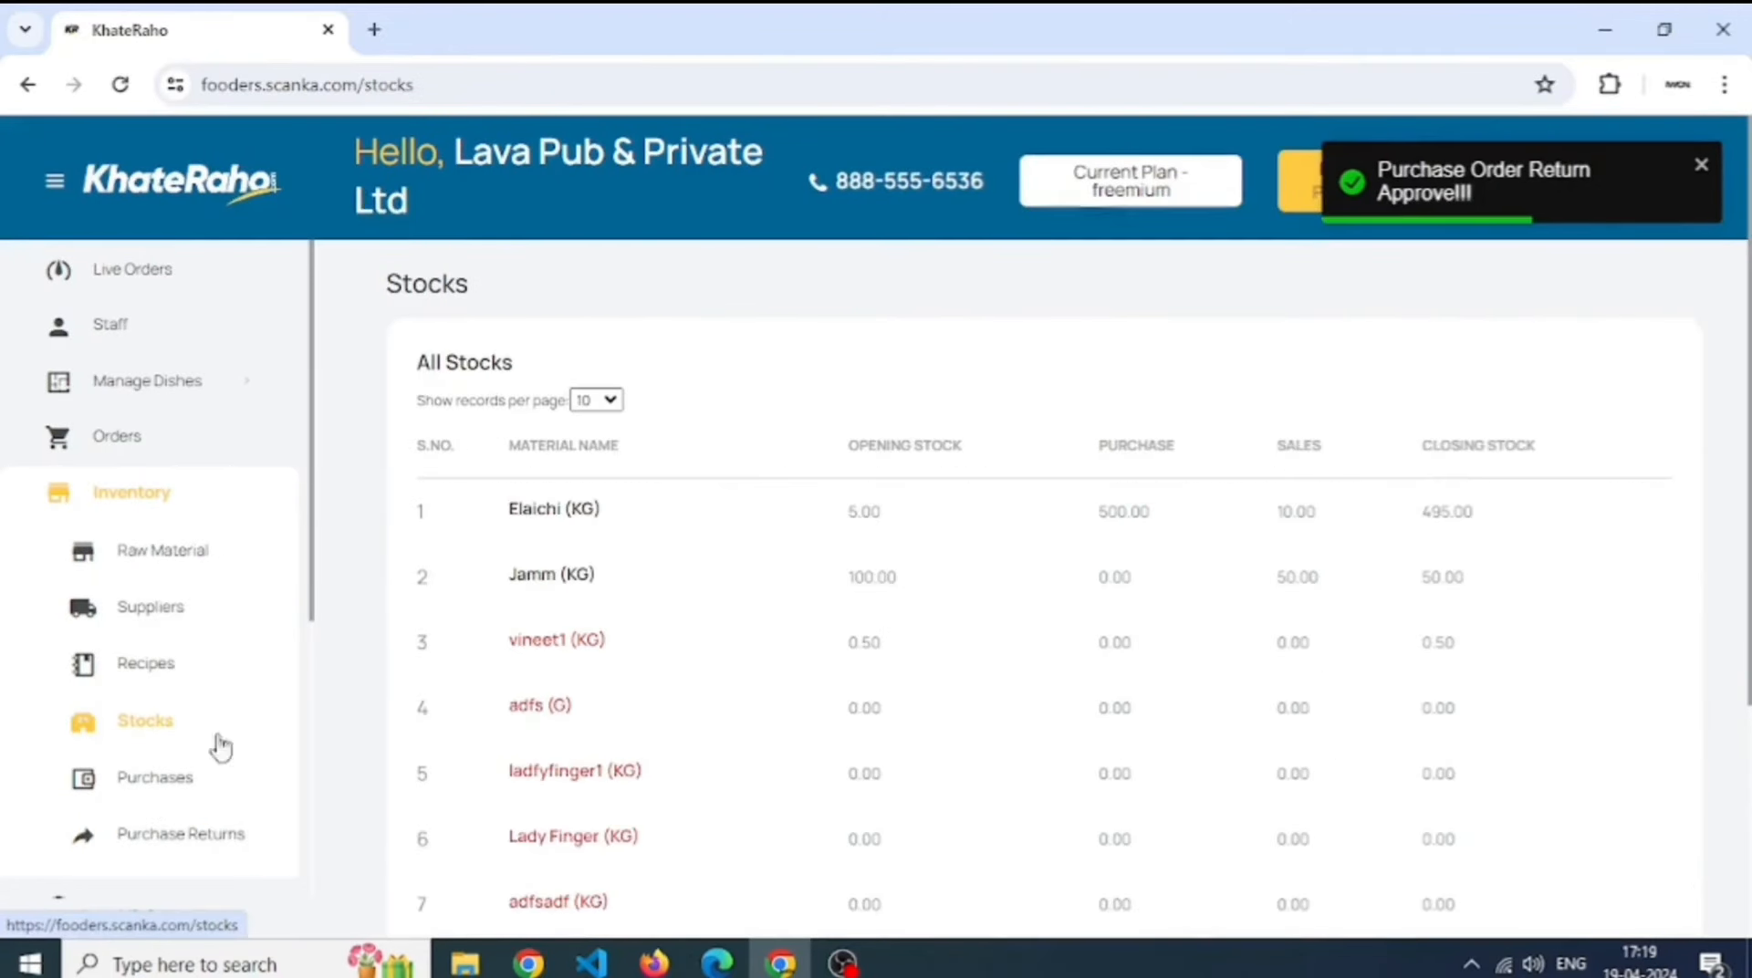
drag(1478, 523, 1414, 526)
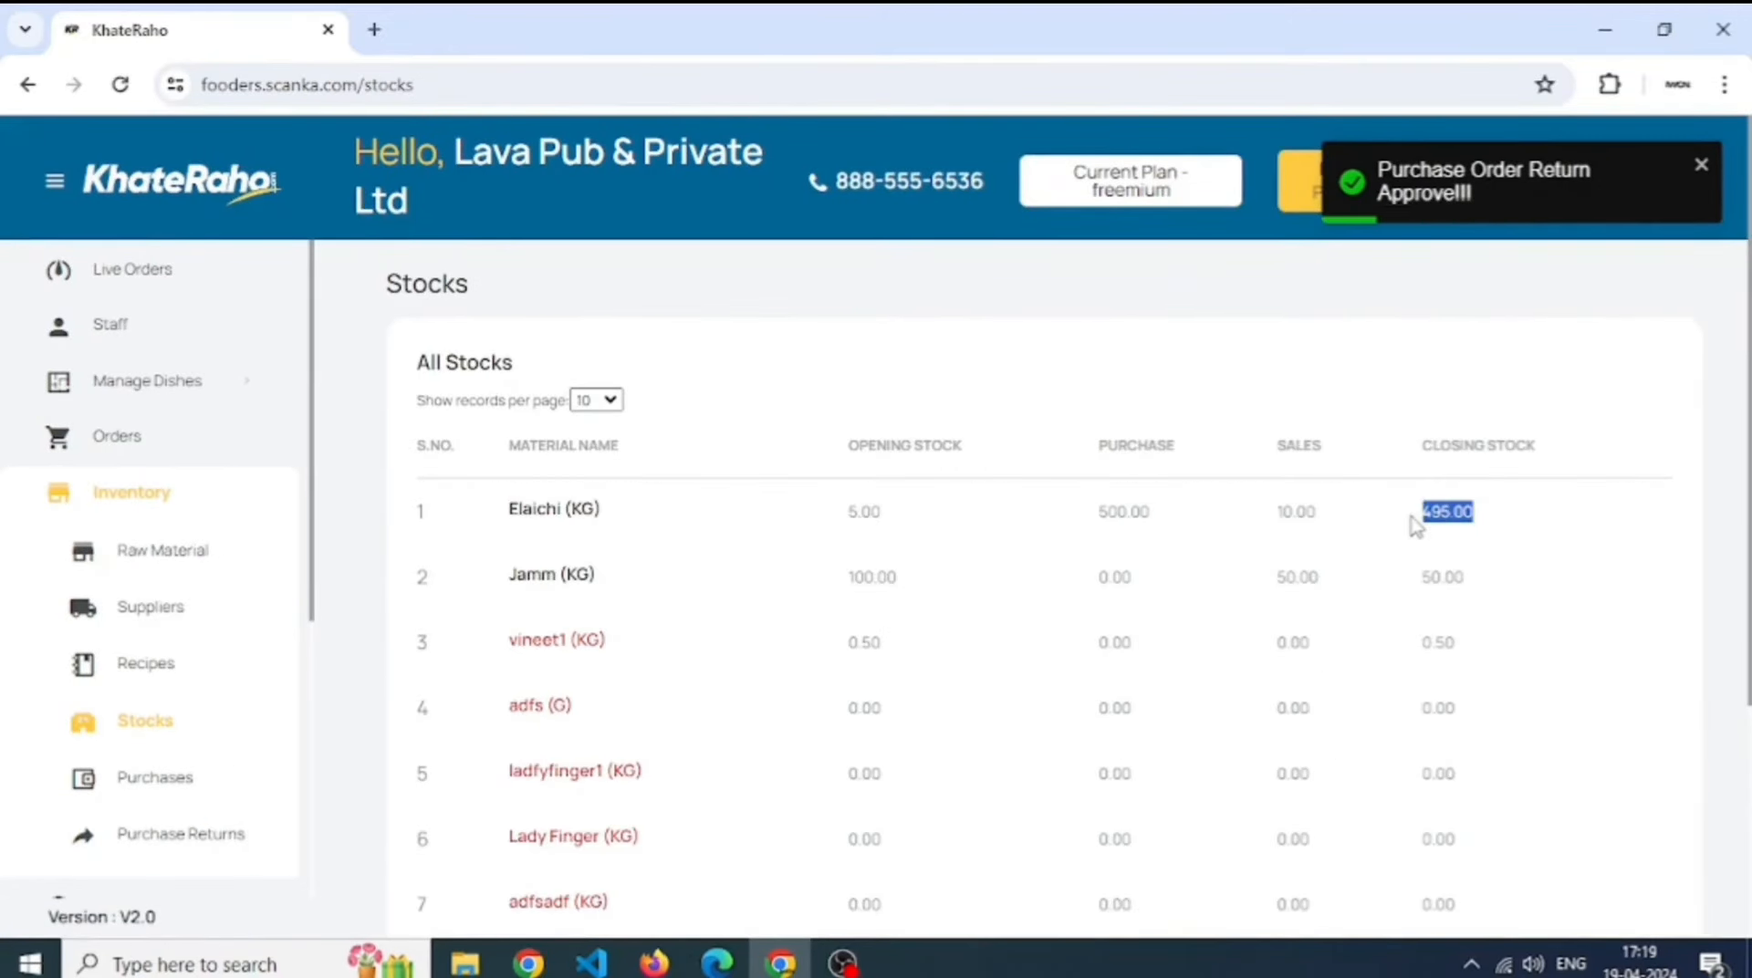